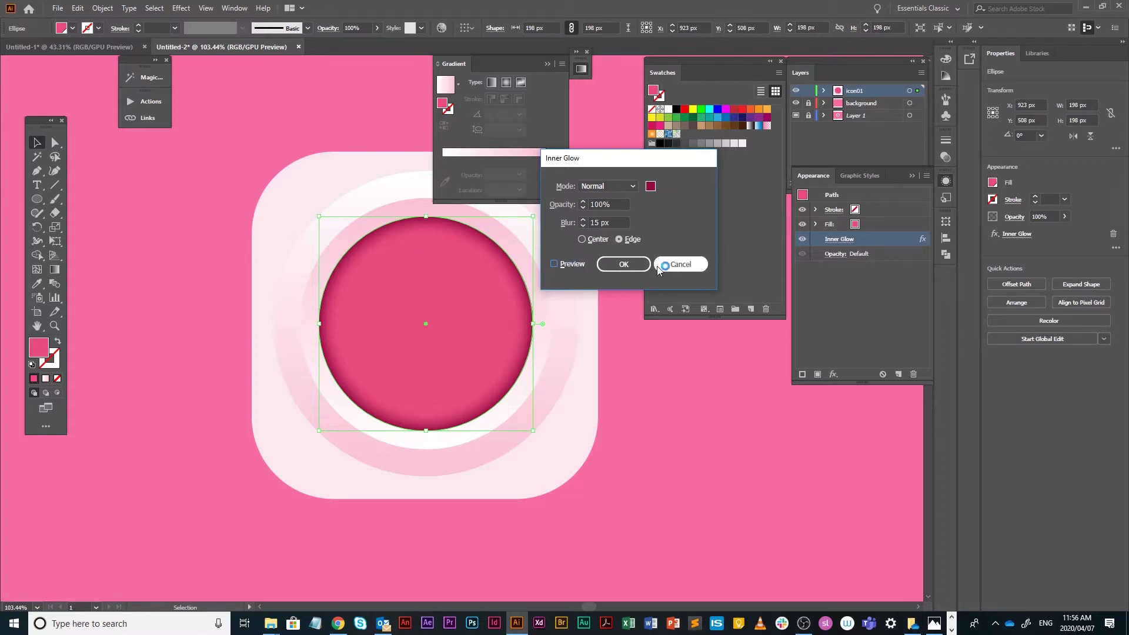
# Step: Apply the edge Inner Glow to the dark pink circle with Normal mode, 100% opacity and 15 px blur
pyautogui.click(623, 264)
pyautogui.click(716, 262)
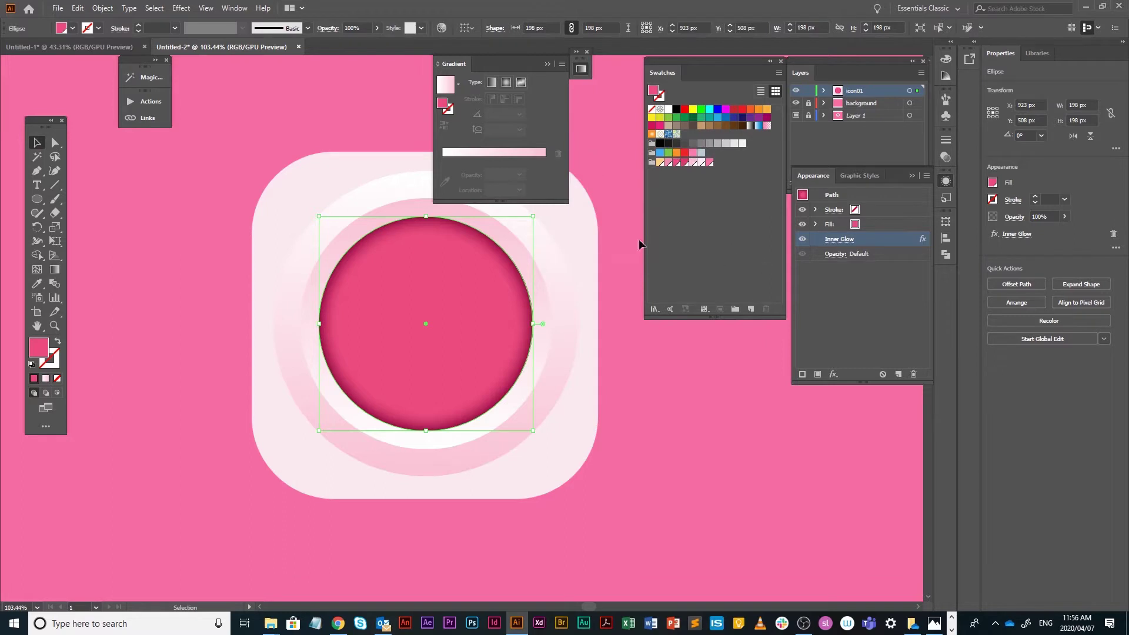
# Step: In Outline view, draw a centred circle about 82 px wide over the reference knob's inner disc
pyautogui.hotkey('ctrl', 'y')
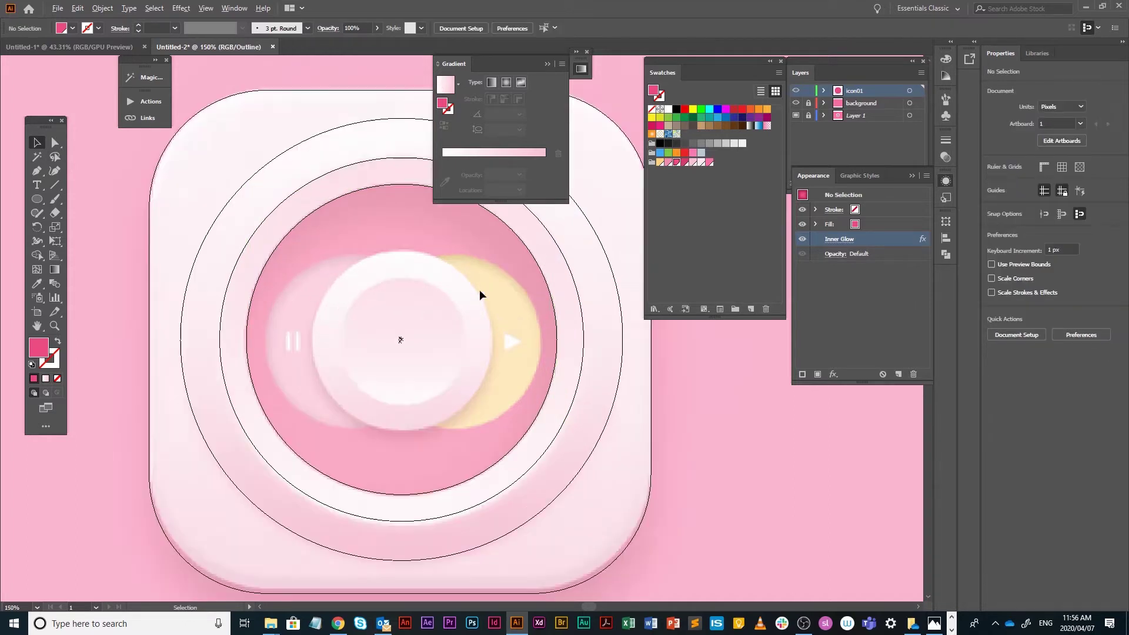
pyautogui.hotkey('ctrl', '=')
pyautogui.scroll(1, 526, 317)
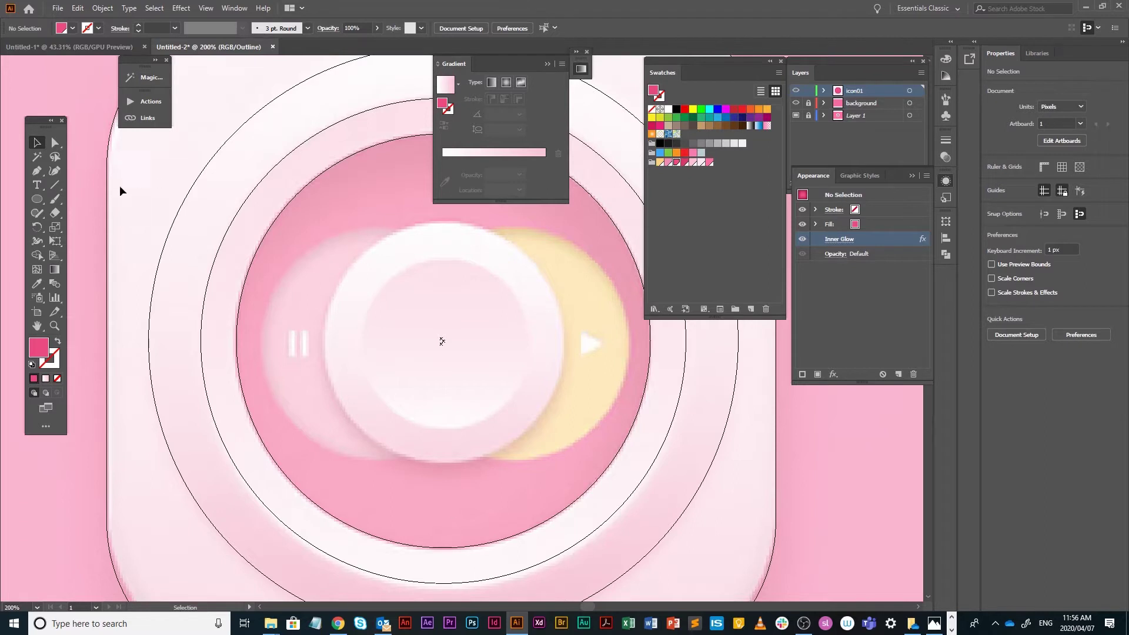
pyautogui.click(36, 198)
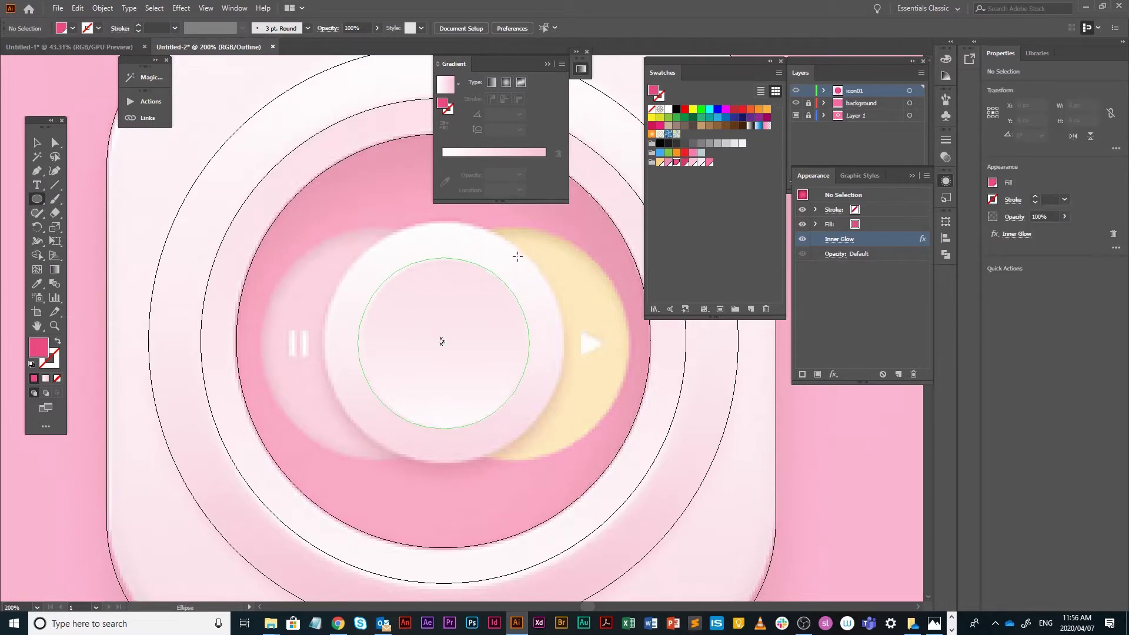
pyautogui.keyDown('ctrl'); pyautogui.click(506, 282); pyautogui.keyUp('ctrl')
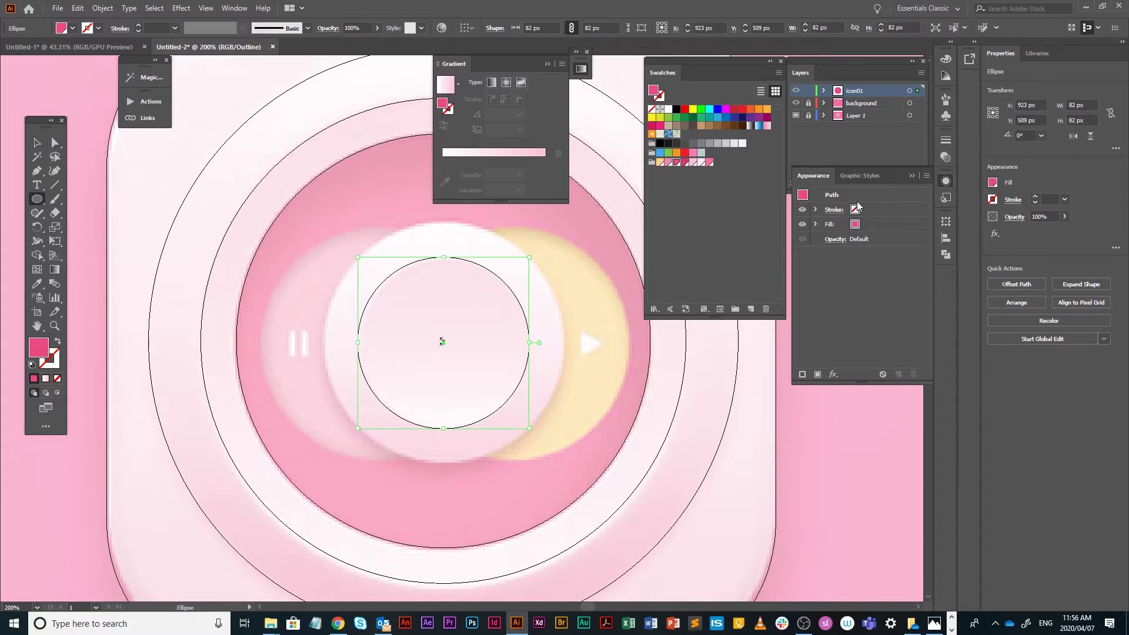
# Step: Fill the small circle with the white-to-pink linear gradient at a 90° angle and return to the colour preview
pyautogui.click(495, 157)
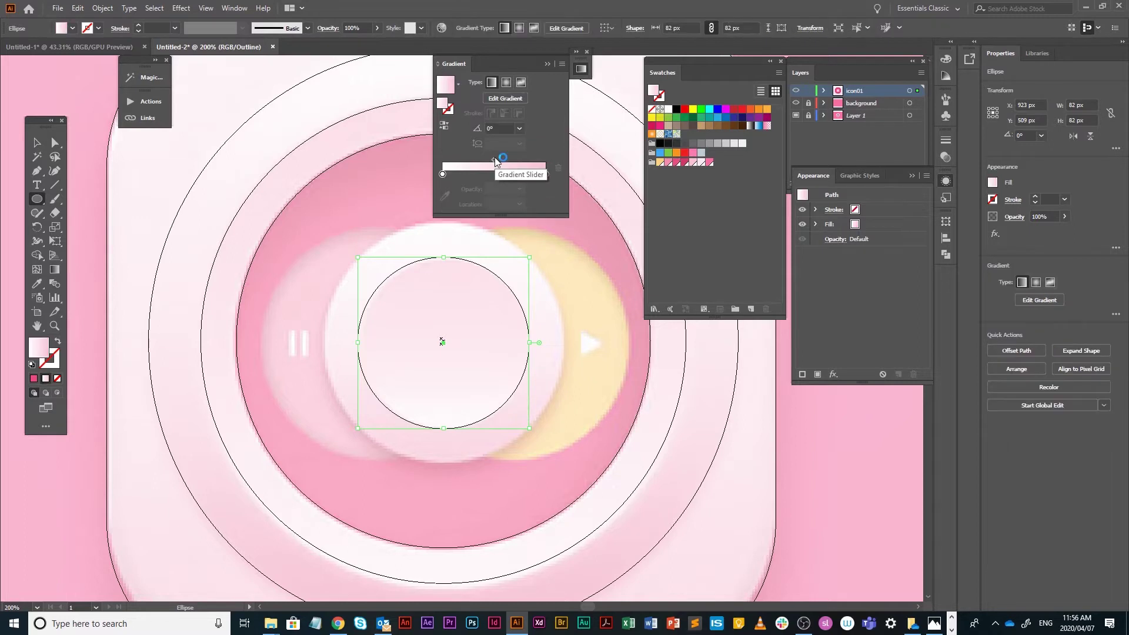
pyautogui.hotkey('ctrl', 'y')
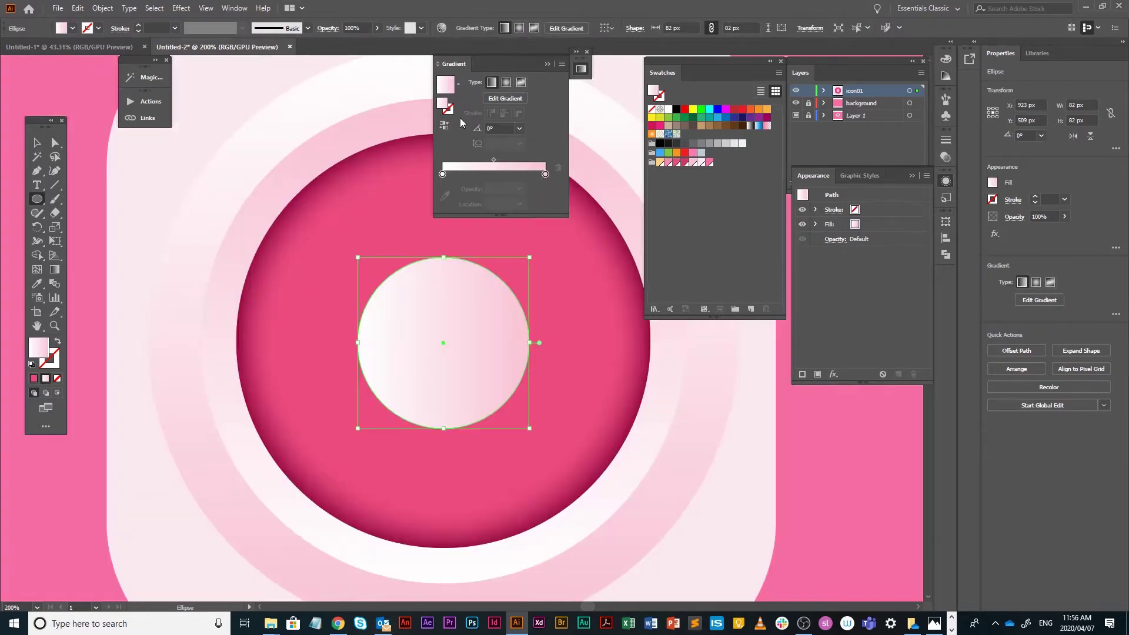
pyautogui.click(505, 127)
pyautogui.write('90')
pyautogui.press('Return')
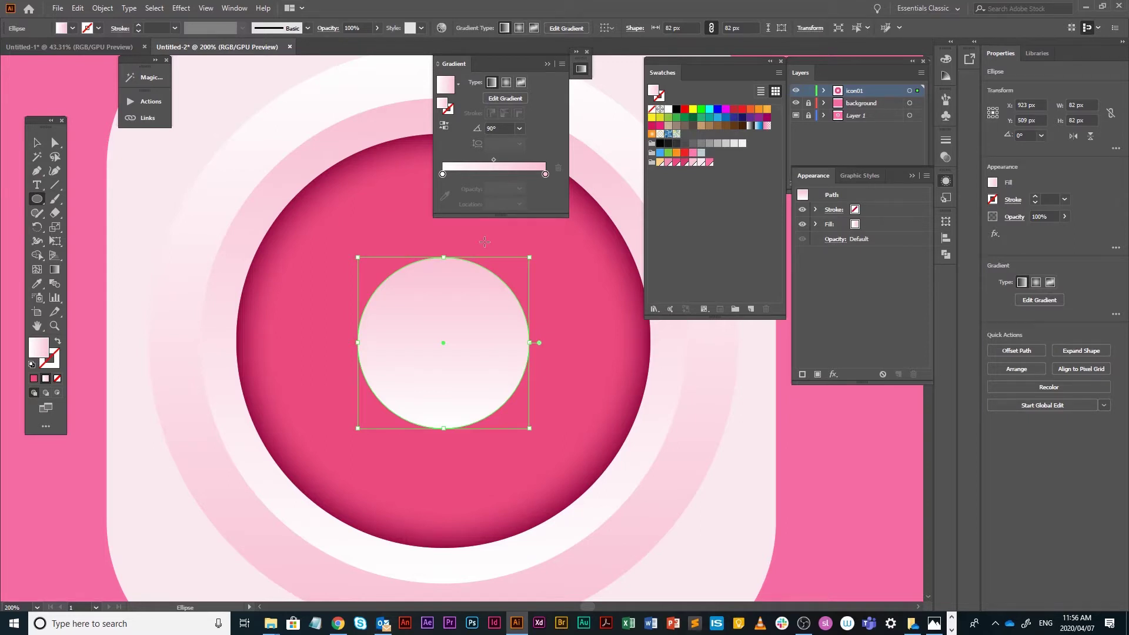
# Step: Move the small circle's pink gradient stop to about 64.86% and recolour it to the stronger pink F9A2C3
pyautogui.press('g')
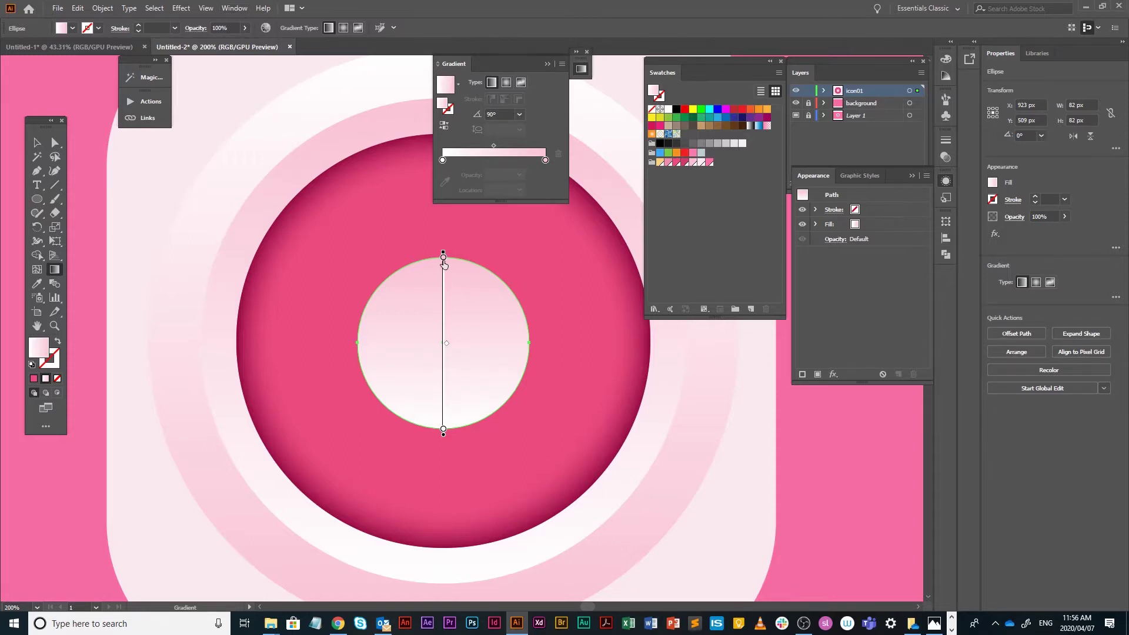
pyautogui.moveTo(444, 261)
pyautogui.mouseDown()
pyautogui.moveTo(444, 361)
pyautogui.moveTo(444, 317)
pyautogui.mouseUp()
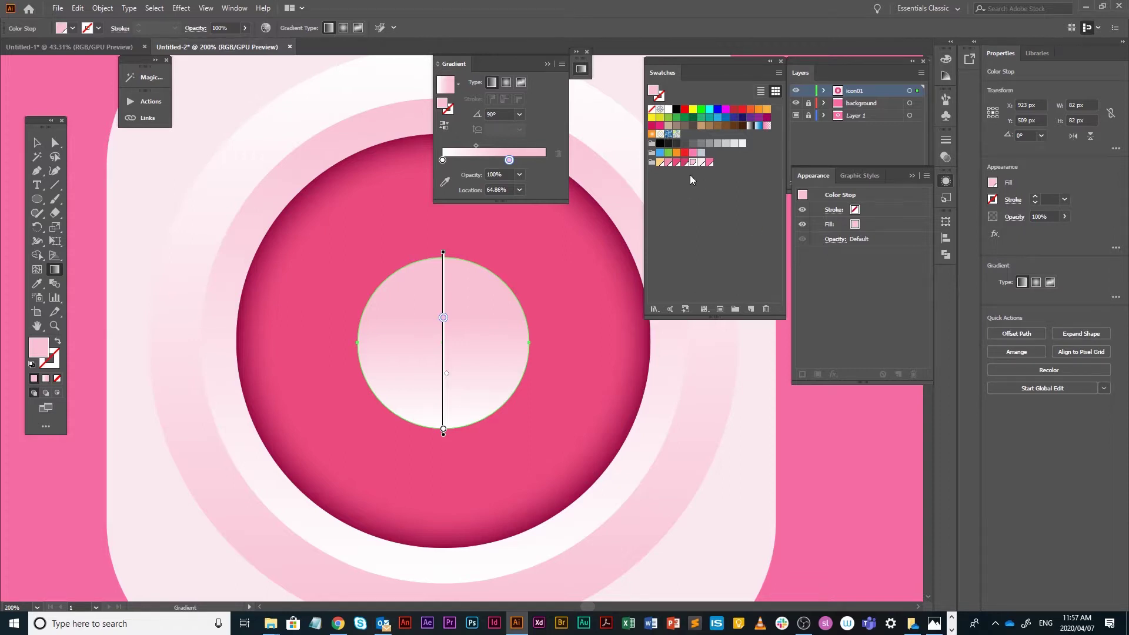
pyautogui.doubleClick(509, 160)
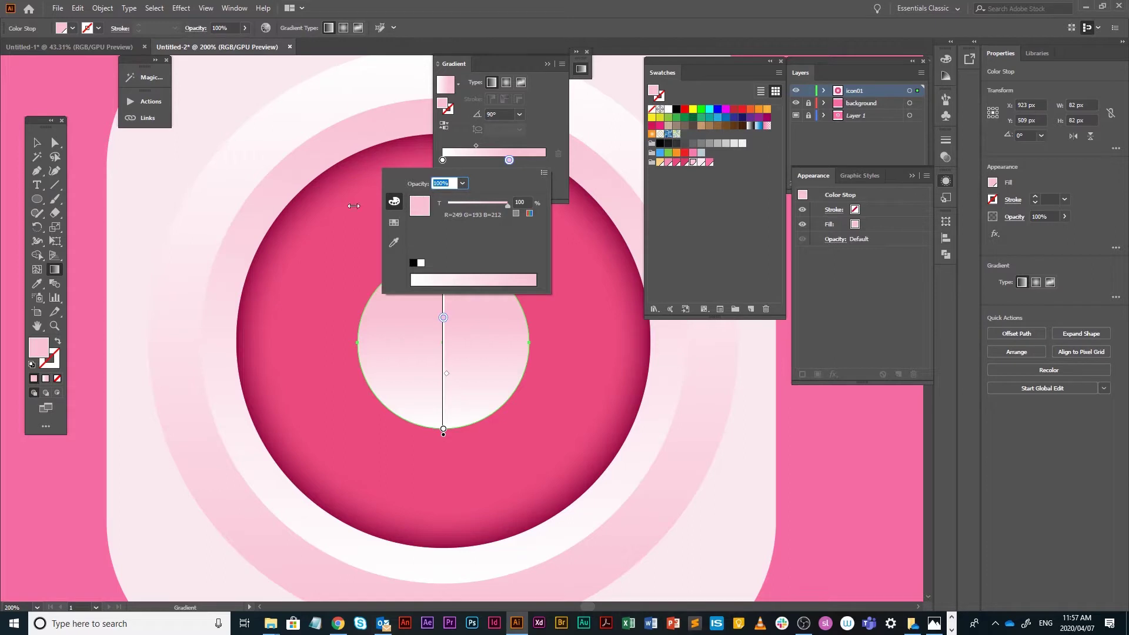
pyautogui.click(529, 215)
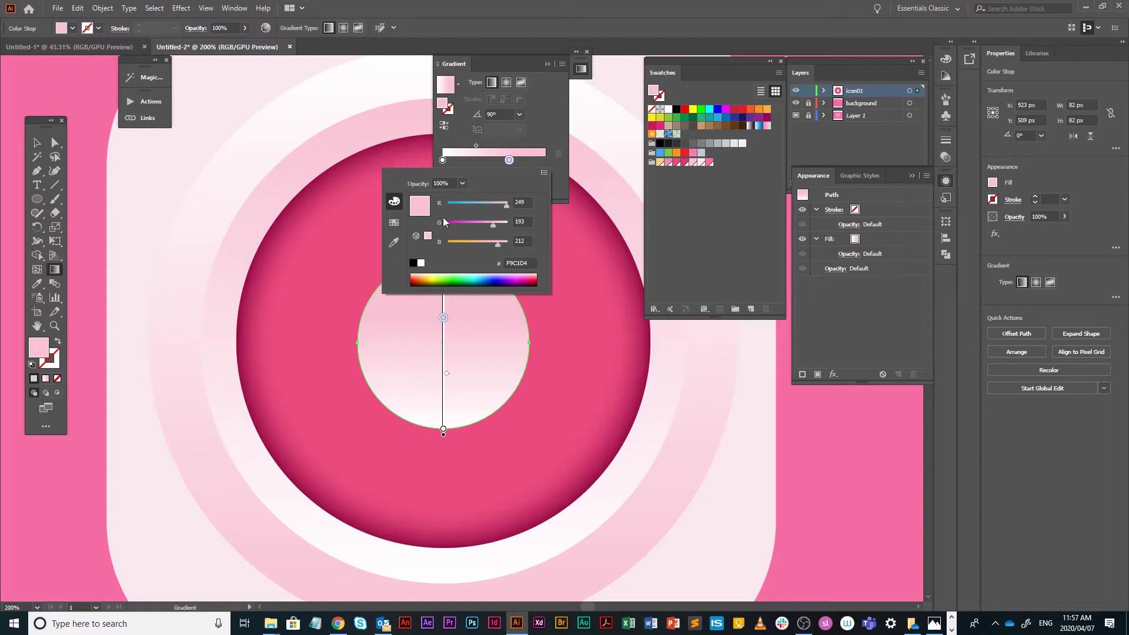
pyautogui.moveTo(494, 223)
pyautogui.mouseDown()
pyautogui.moveTo(494, 242)
pyautogui.moveTo(485, 224)
pyautogui.mouseUp()
pyautogui.click(496, 241)
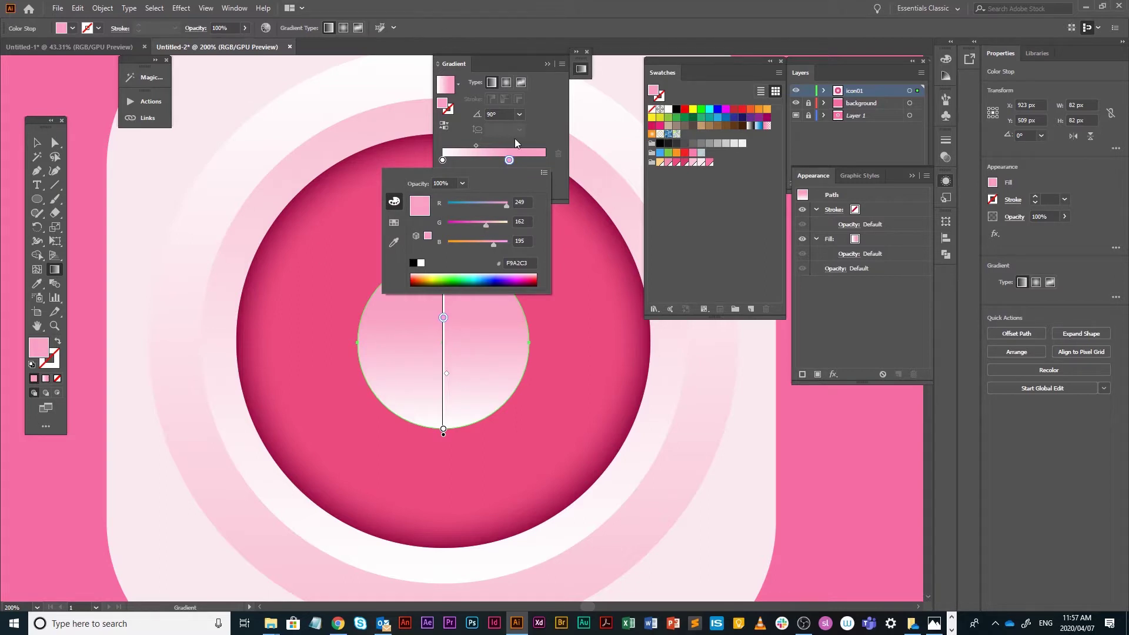
pyautogui.click(560, 120)
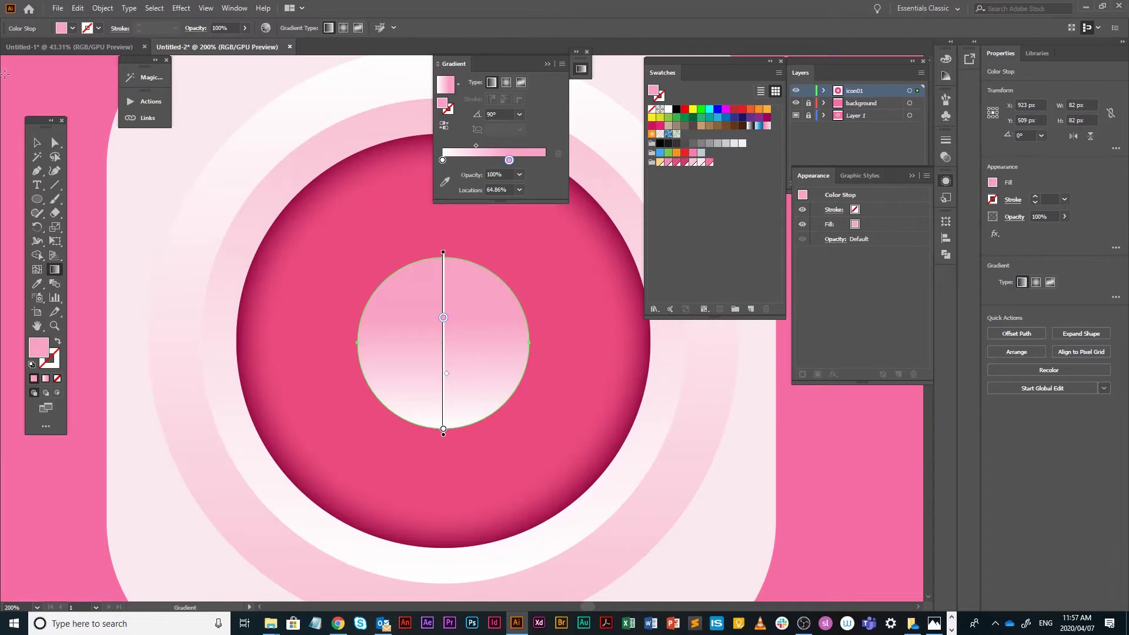
pyautogui.click(41, 147)
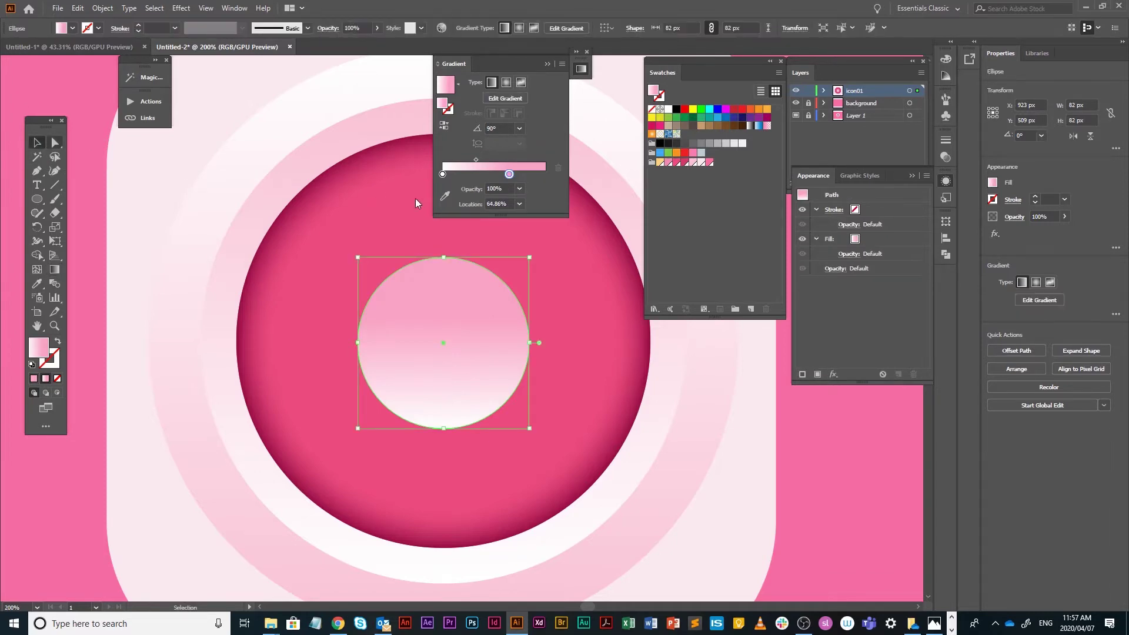
# Step: Save the document as Class_IconDrawing_01_A in the 2ndYr_2020_Xtra_Class_IconDesign folder, in Illustrator 2020 format with default options
pyautogui.hotkey('ctrl', 's')
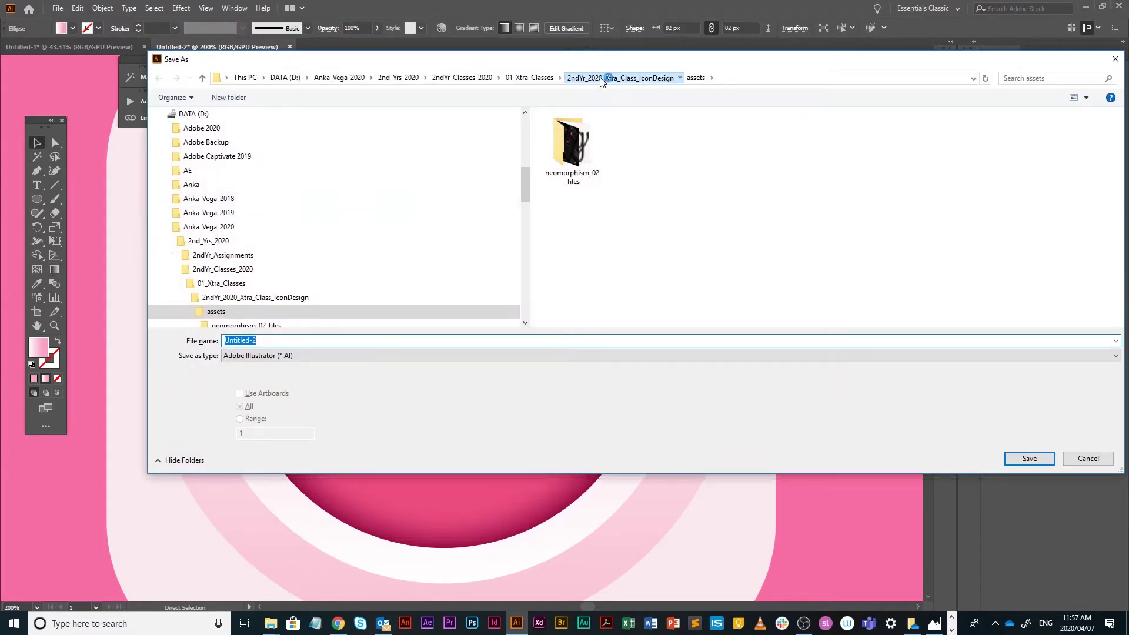
pyautogui.click(594, 79)
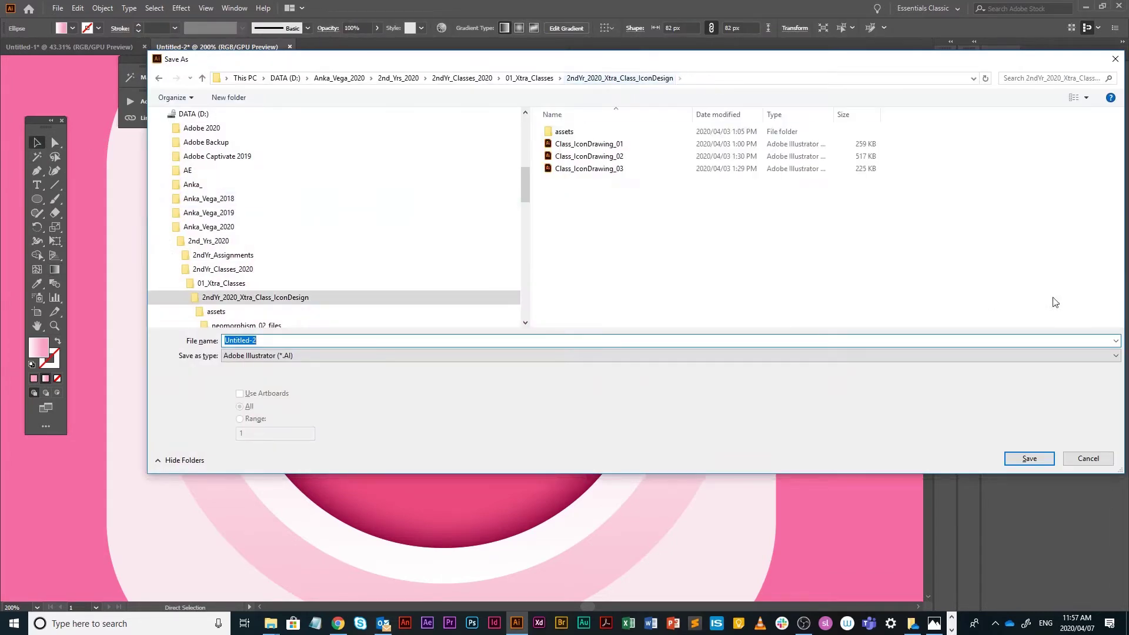
pyautogui.click(614, 144)
pyautogui.click(375, 343)
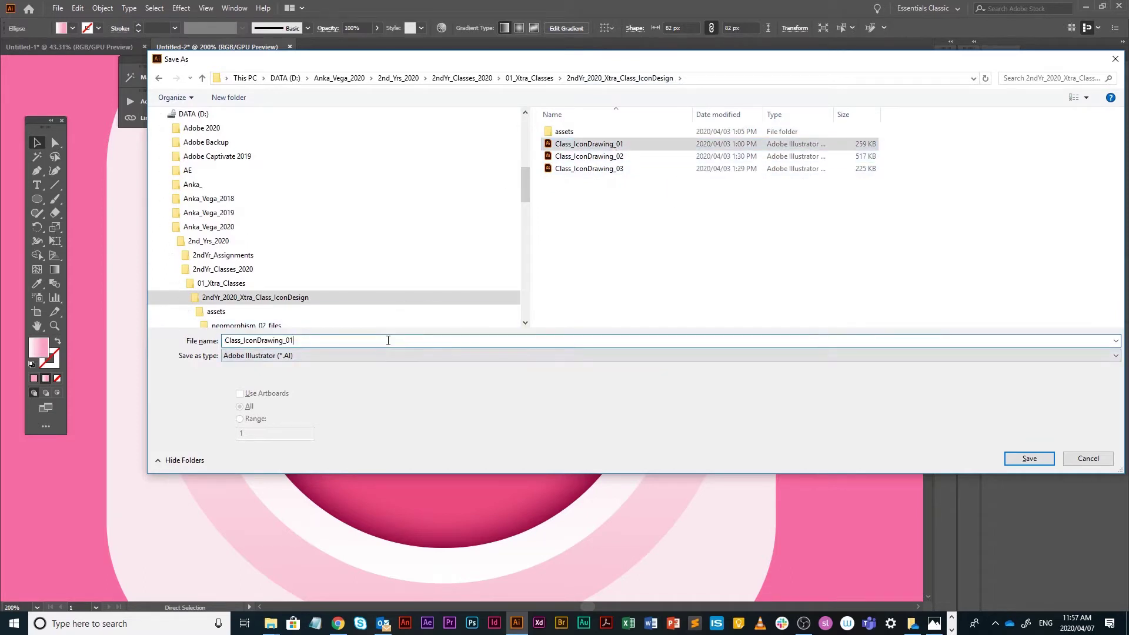
pyautogui.write('_A')
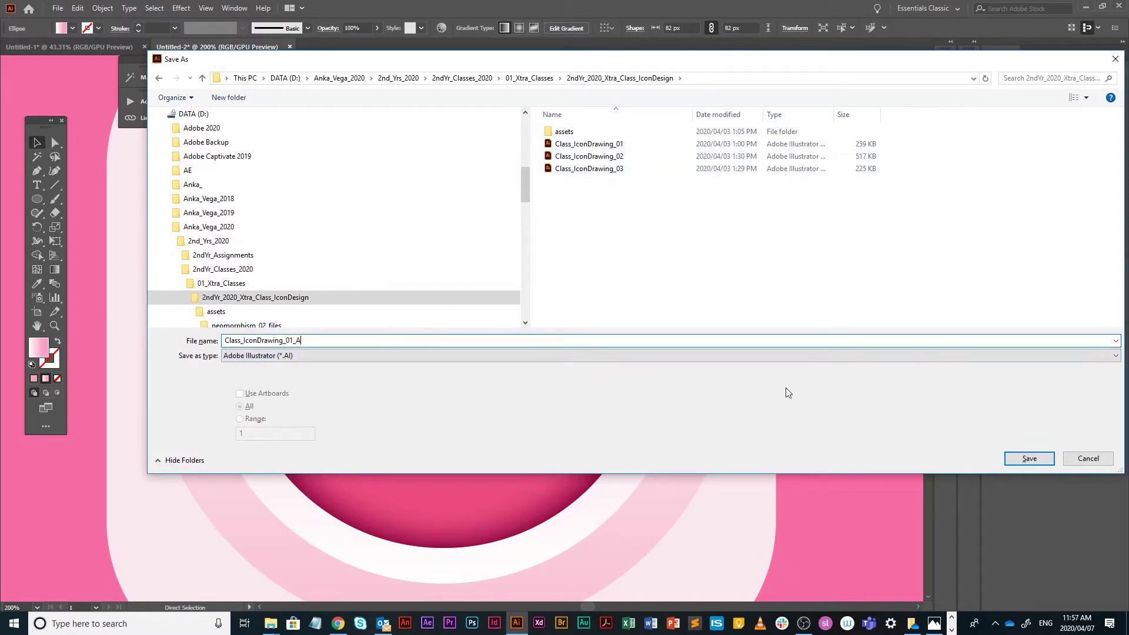
pyautogui.click(1029, 458)
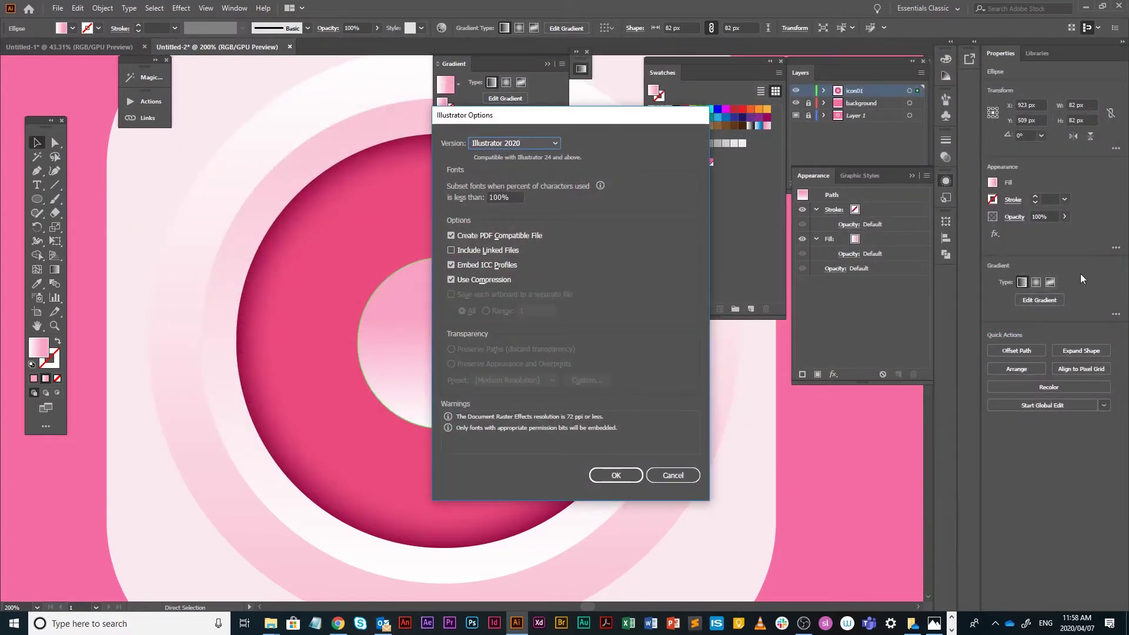
pyautogui.click(635, 476)
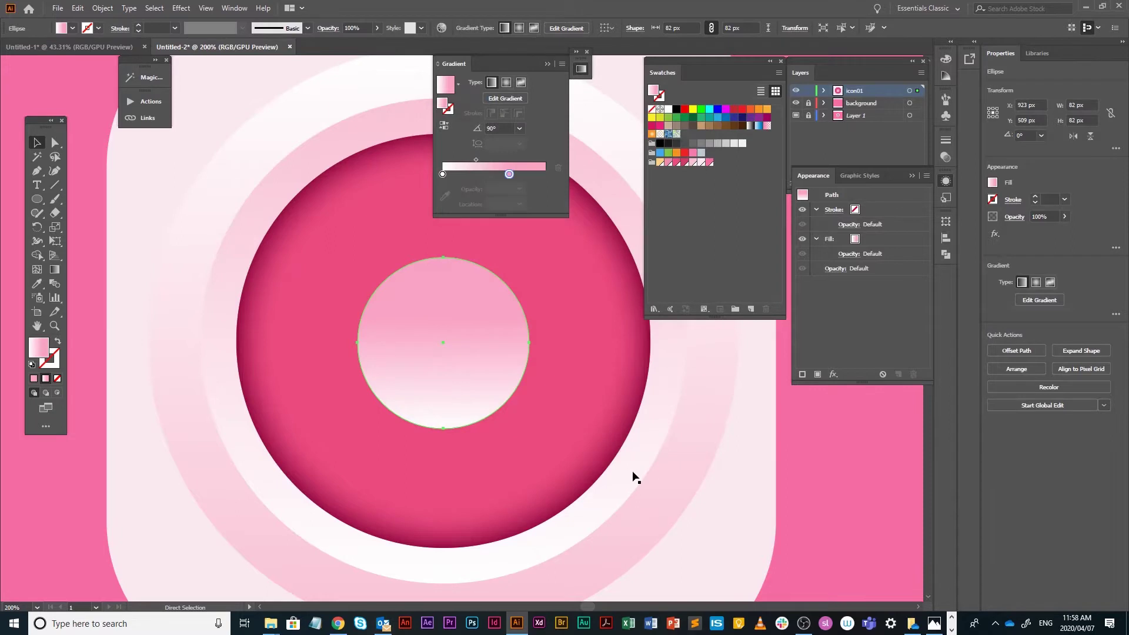
# Step: In Outline view, offset the small circle's path outward by 17 px with miter joins to match the reference knob's outer edge
pyautogui.hotkey('ctrl', 'y')
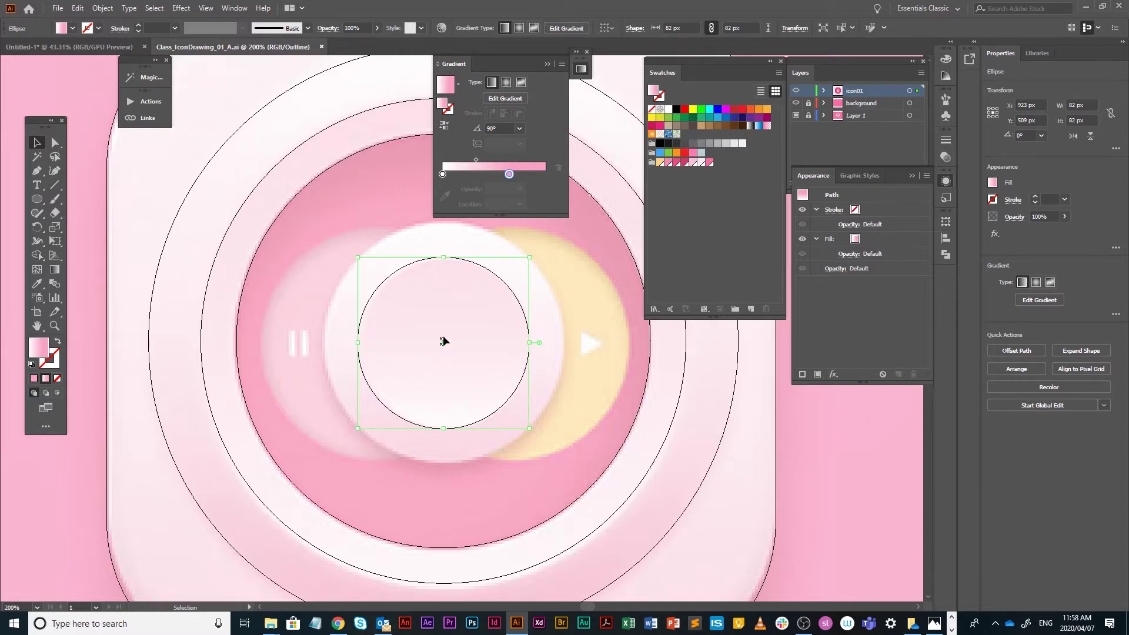
pyautogui.click(103, 8)
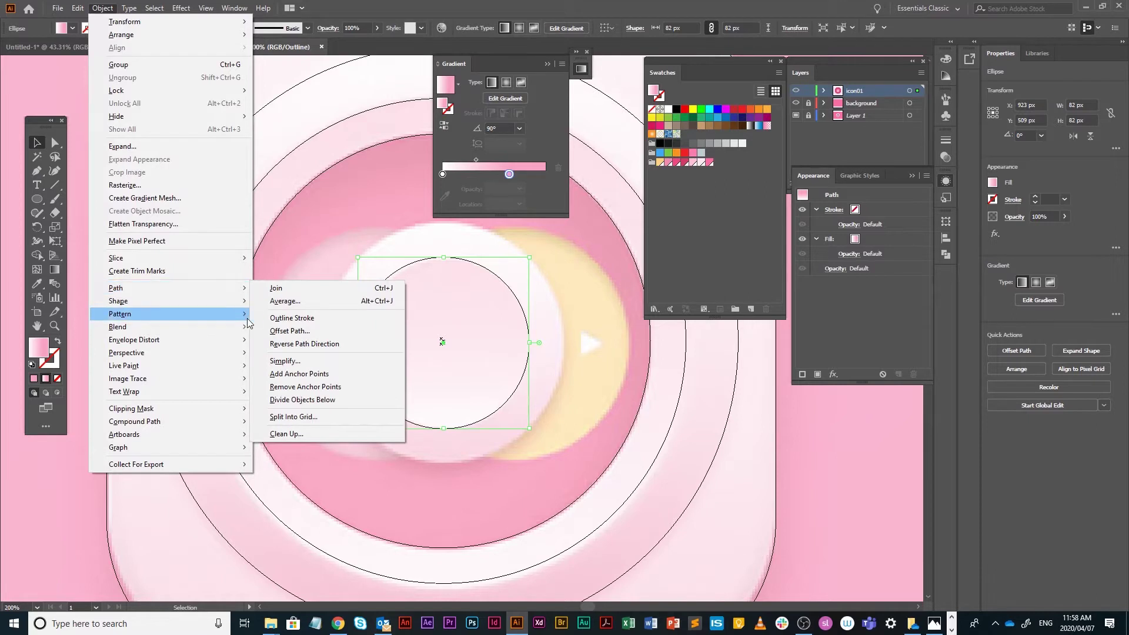
pyautogui.click(290, 330)
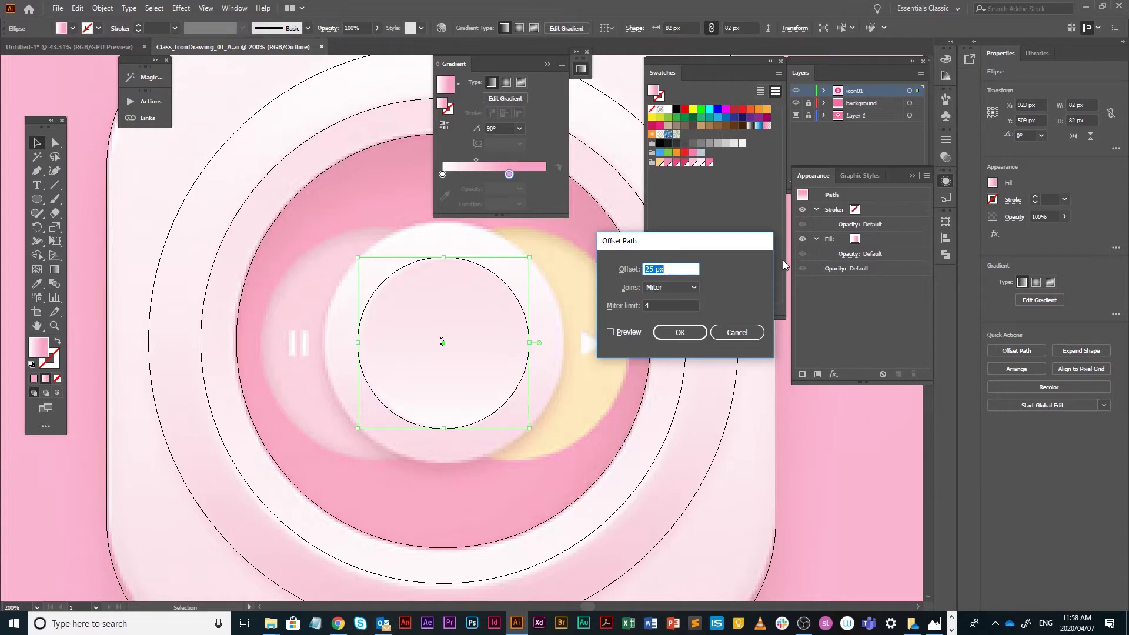
pyautogui.click(626, 333)
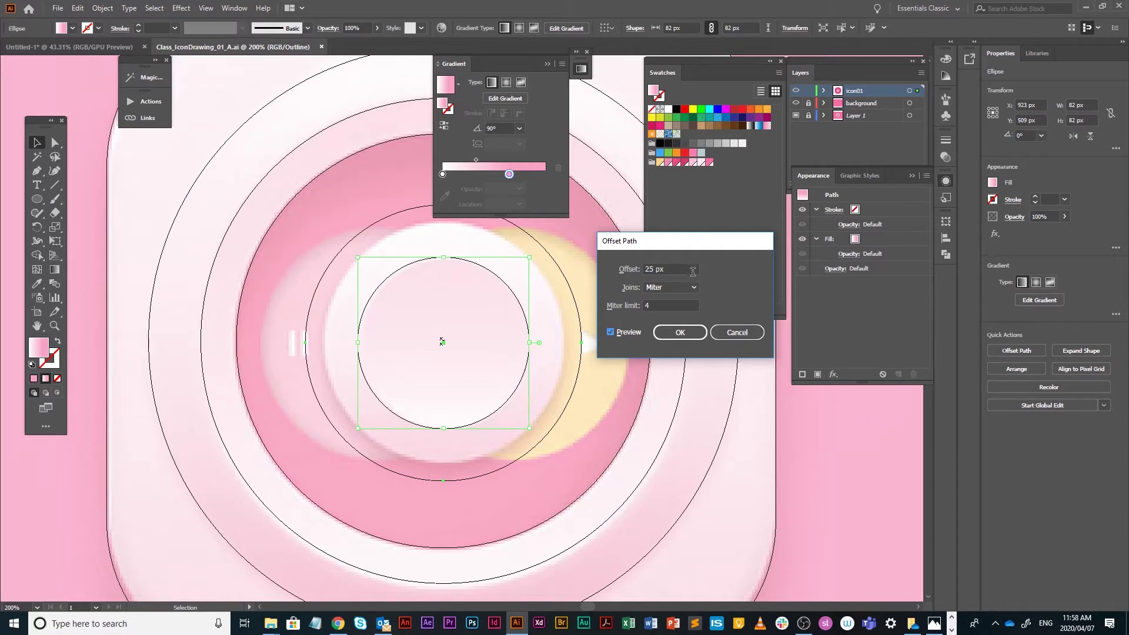
pyautogui.click(658, 268)
pyautogui.write('20')
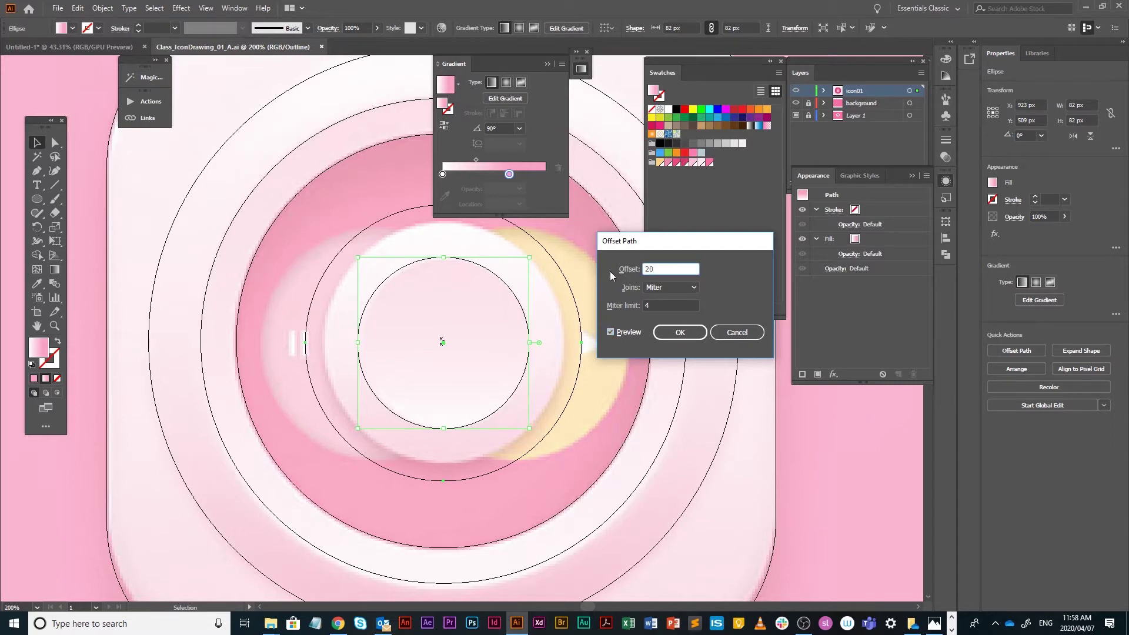
pyautogui.click(619, 333)
pyautogui.click(618, 333)
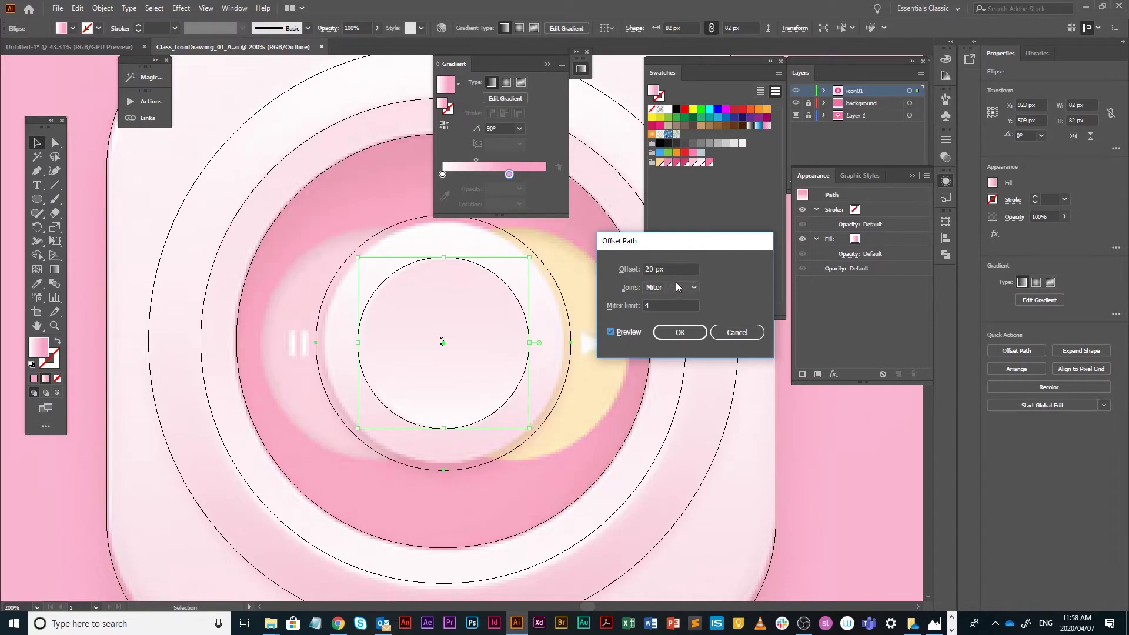
pyautogui.click(679, 269)
pyautogui.write('17')
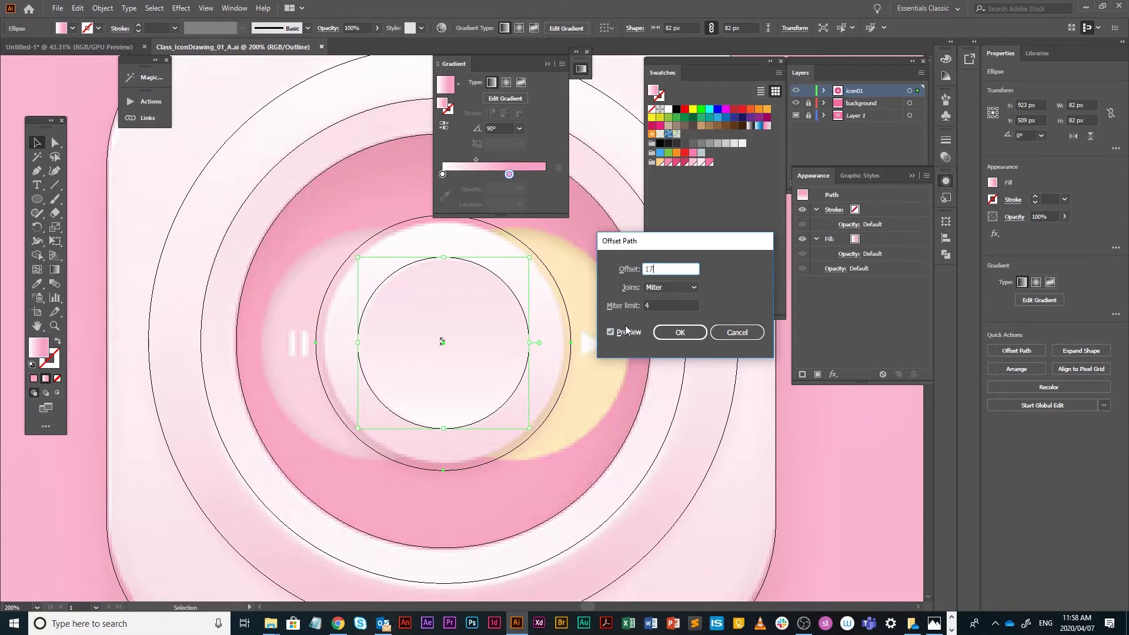
pyautogui.click(627, 333)
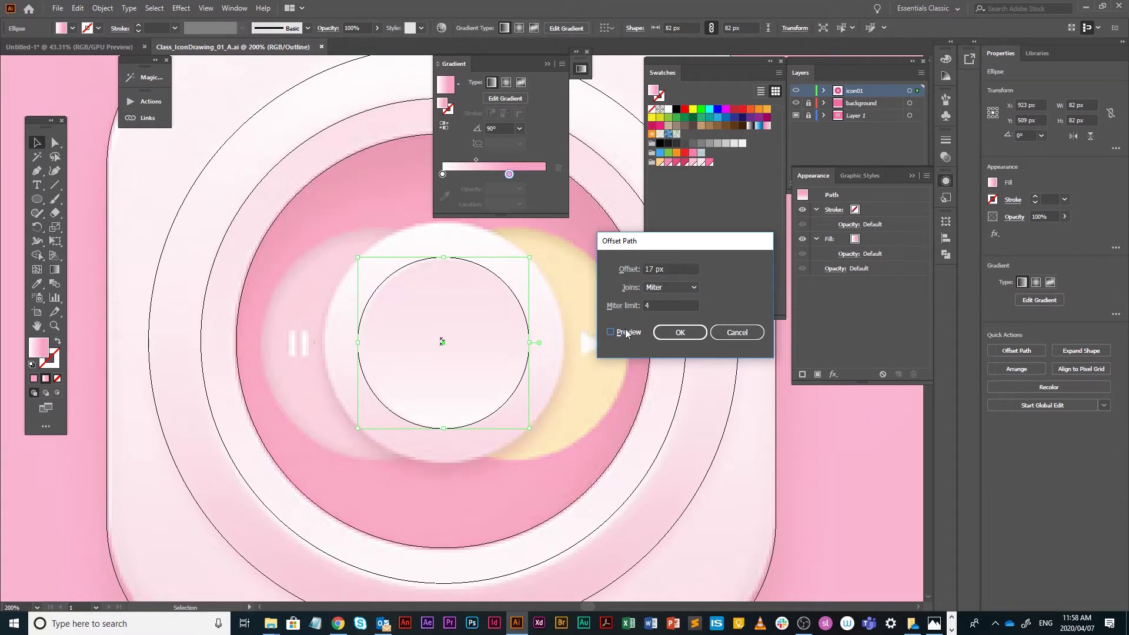
pyautogui.click(627, 333)
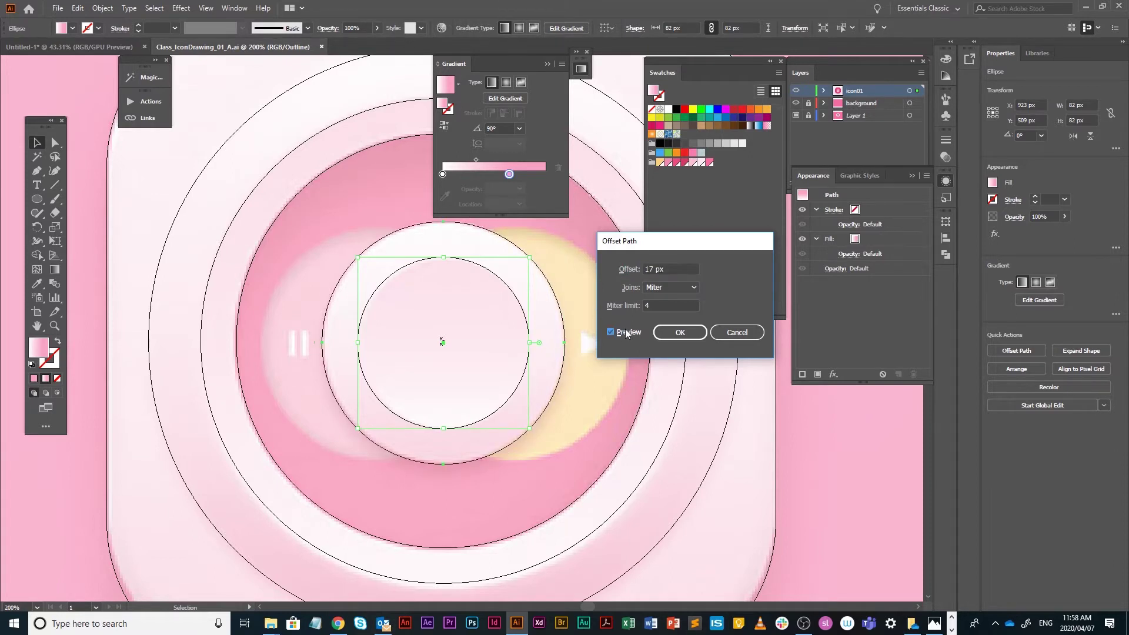
pyautogui.click(682, 333)
# Step: Return to the colour preview and set the larger offset circle's gradient angle to -80°
pyautogui.hotkey('ctrl', 'y')
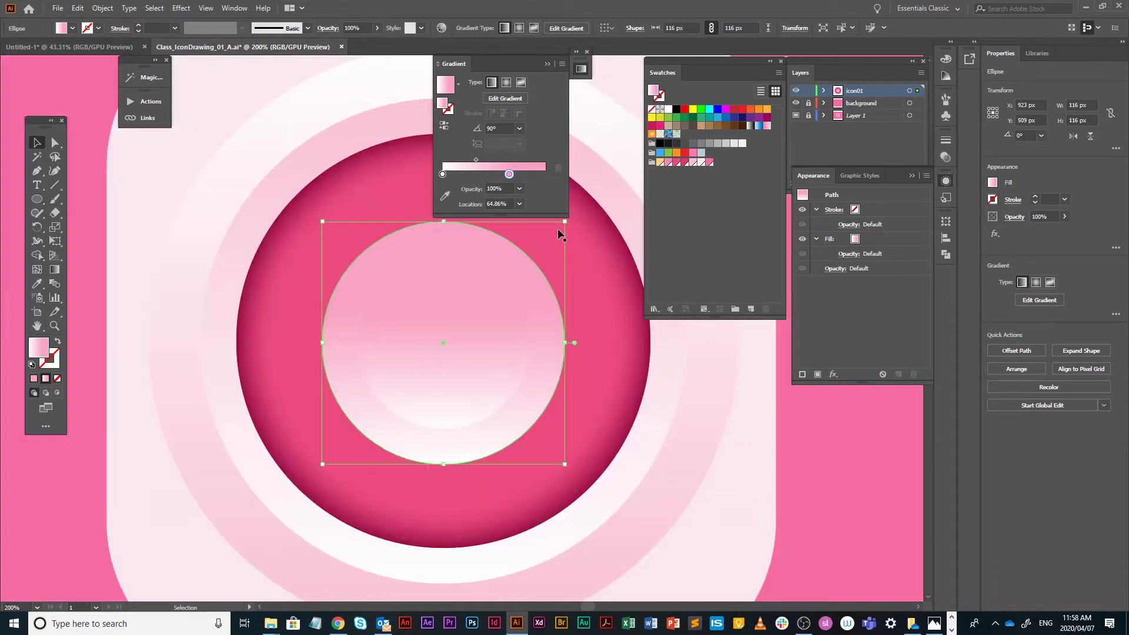
pyautogui.click(508, 126)
pyautogui.press('Return')
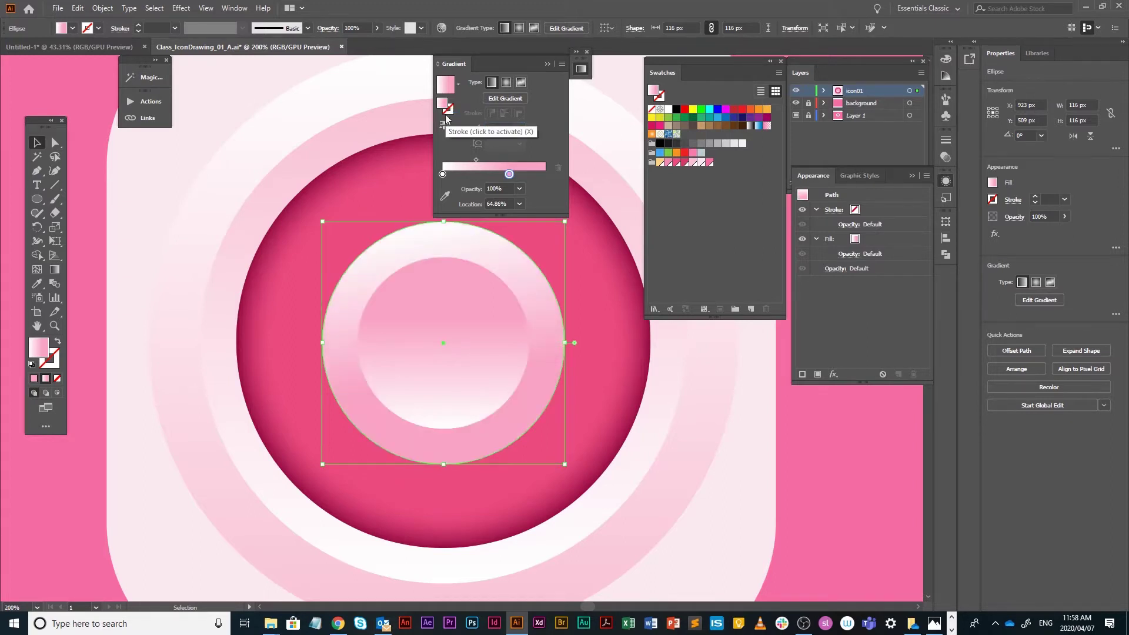
# Step: Lighten the larger circle's pink gradient stop to a softer pink by raising its green and blue values
pyautogui.doubleClick(509, 174)
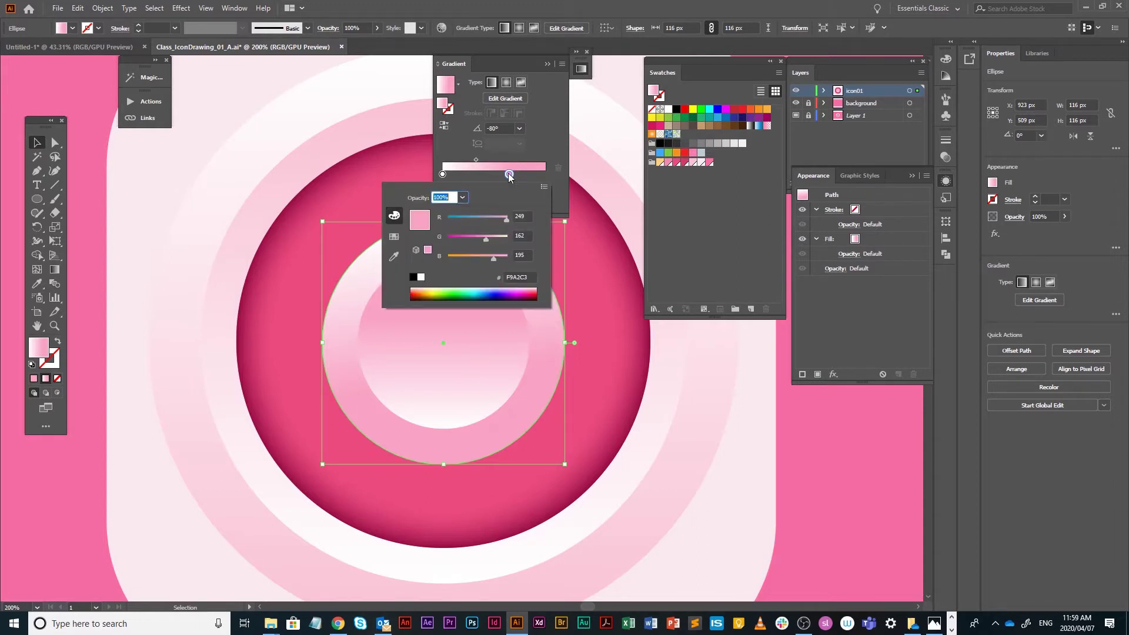
pyautogui.moveTo(486, 238); pyautogui.dragTo(491, 239)
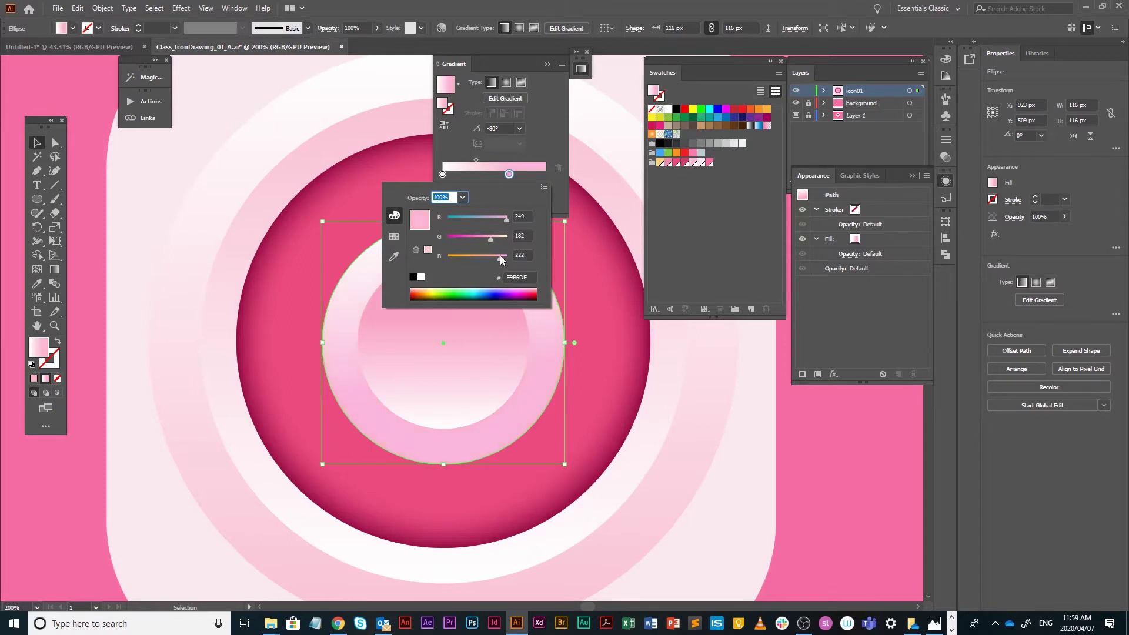
pyautogui.moveTo(488, 239); pyautogui.dragTo(491, 238)
pyautogui.click(562, 105)
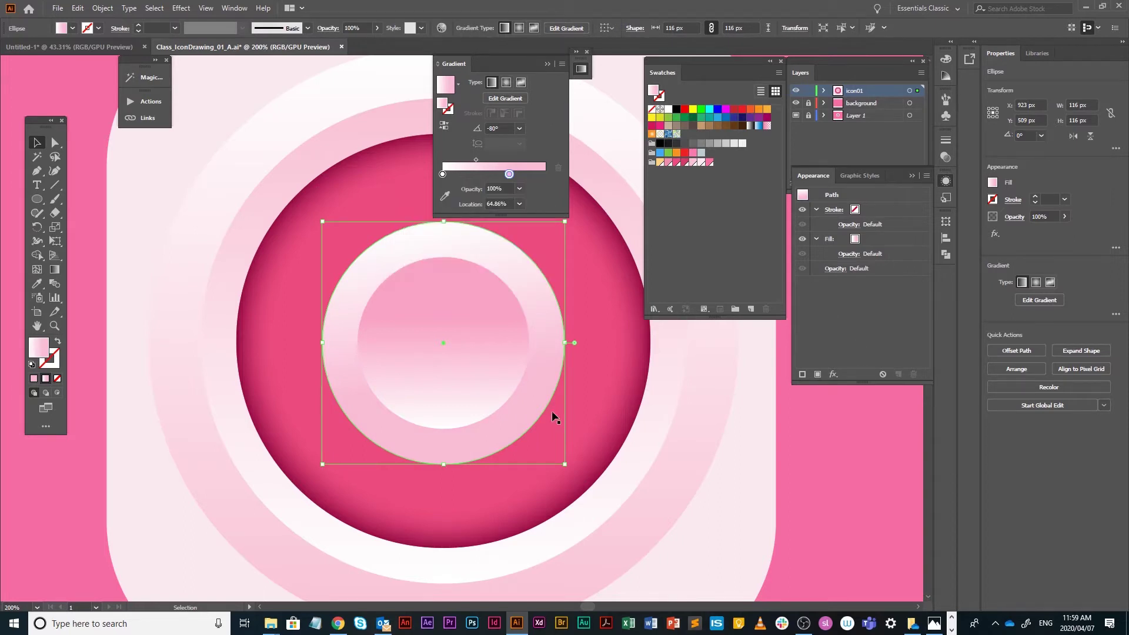
# Step: Lighten the inner circle's pink gradient stop by raising its green value to 179 and its blue value to 203
pyautogui.click(441, 307)
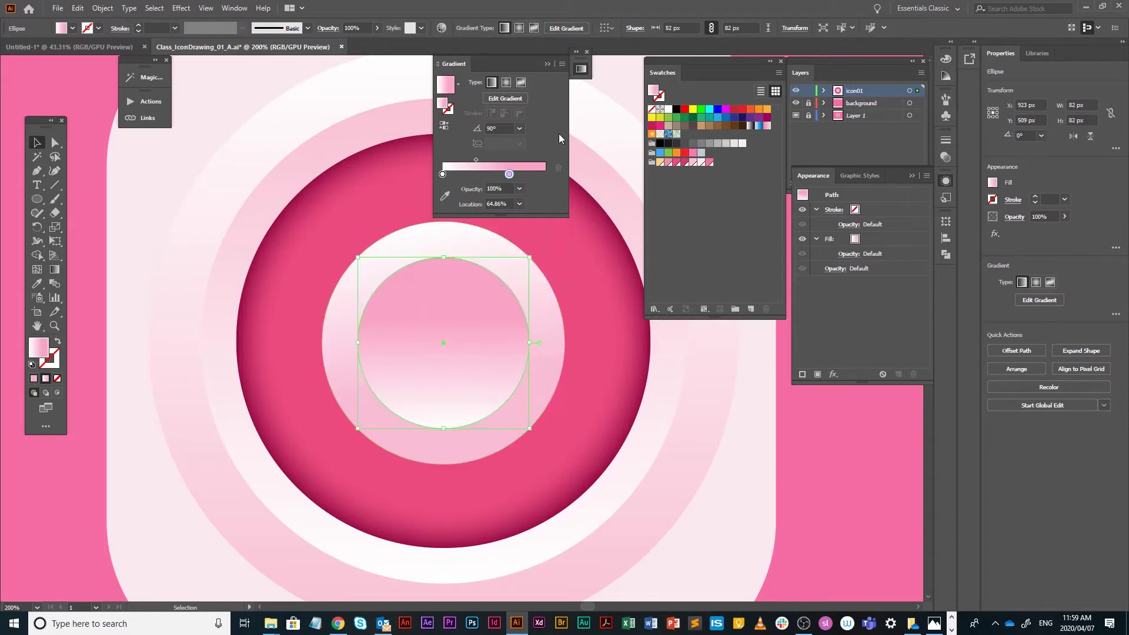
pyautogui.doubleClick(509, 174)
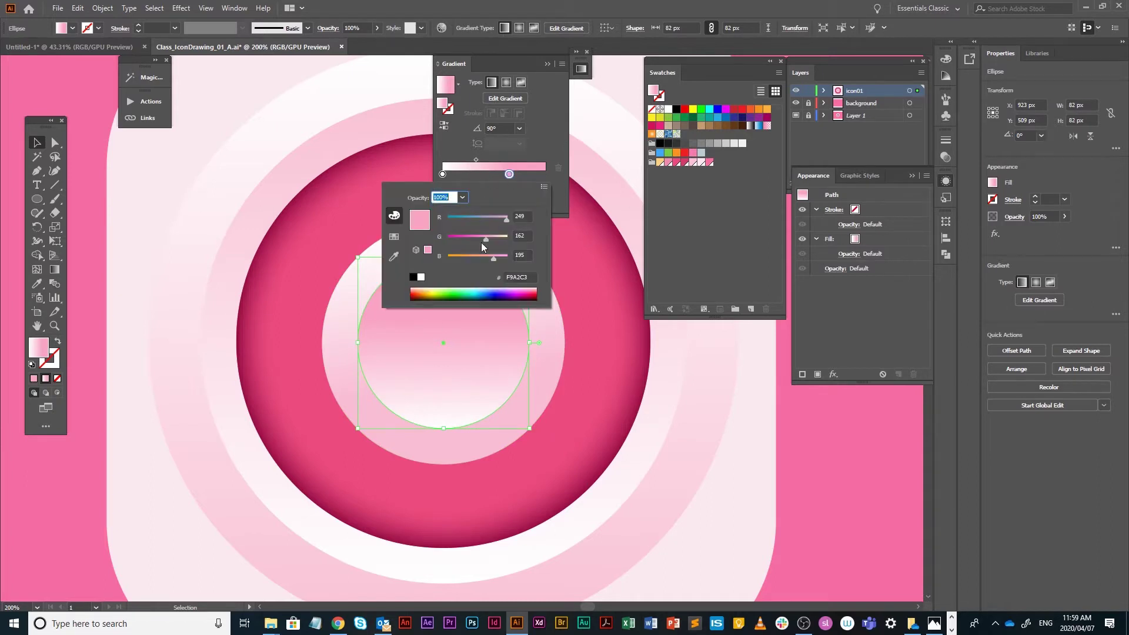
pyautogui.moveTo(485, 237); pyautogui.dragTo(488, 238)
pyautogui.moveTo(488, 240); pyautogui.dragTo(491, 239)
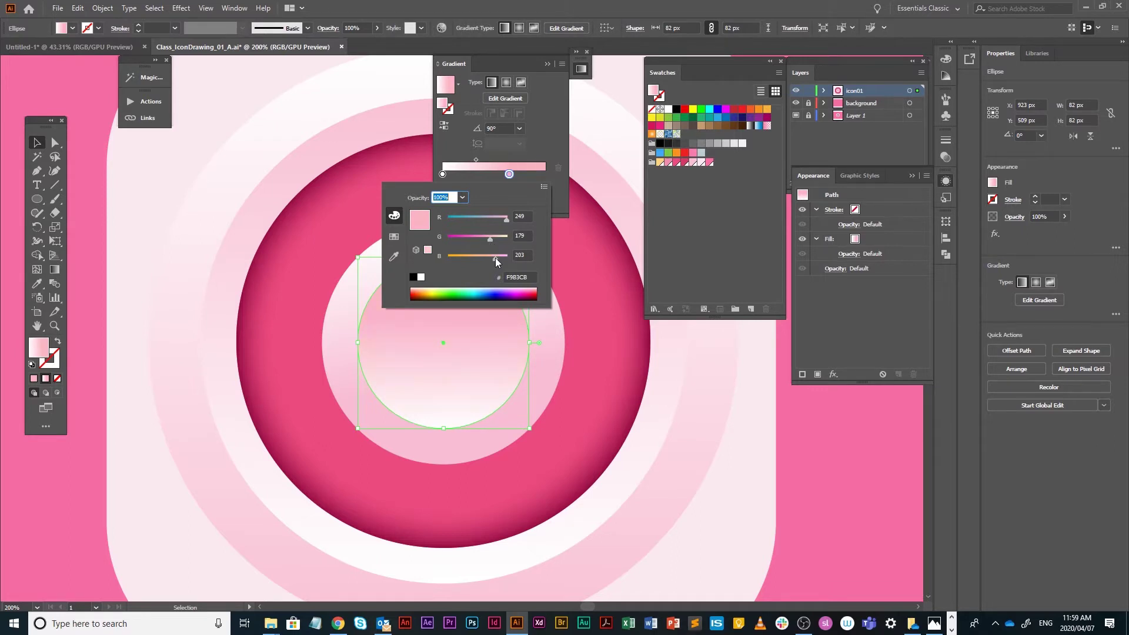
pyautogui.click(553, 107)
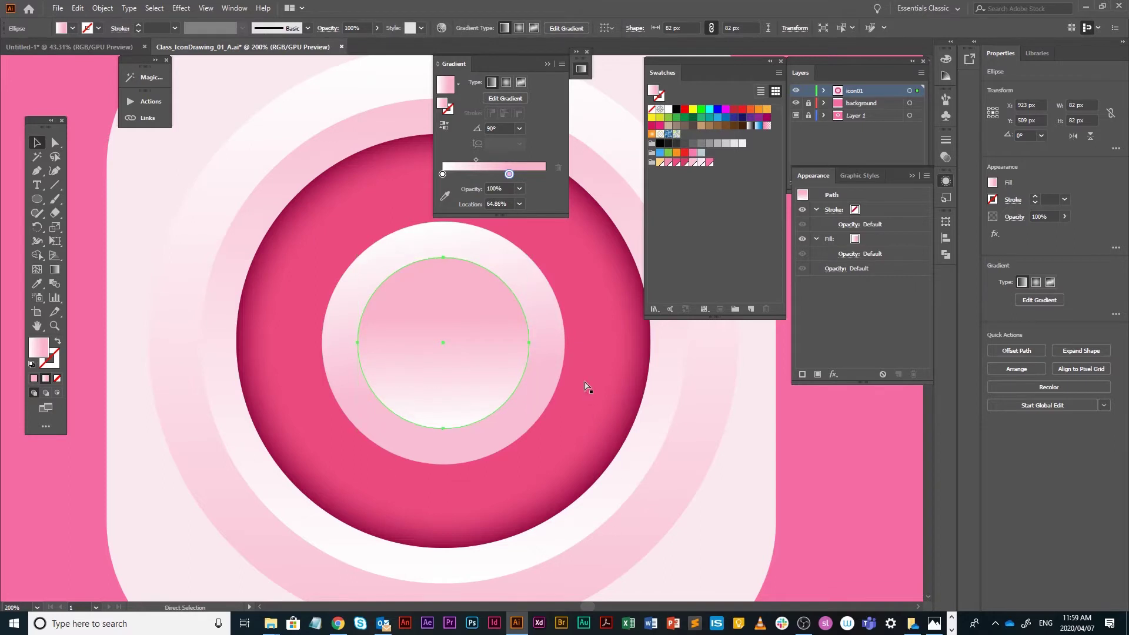
# Step: Switch to Outline view to show the reference beneath the paths and save the document
pyautogui.hotkey('ctrl', 'y')
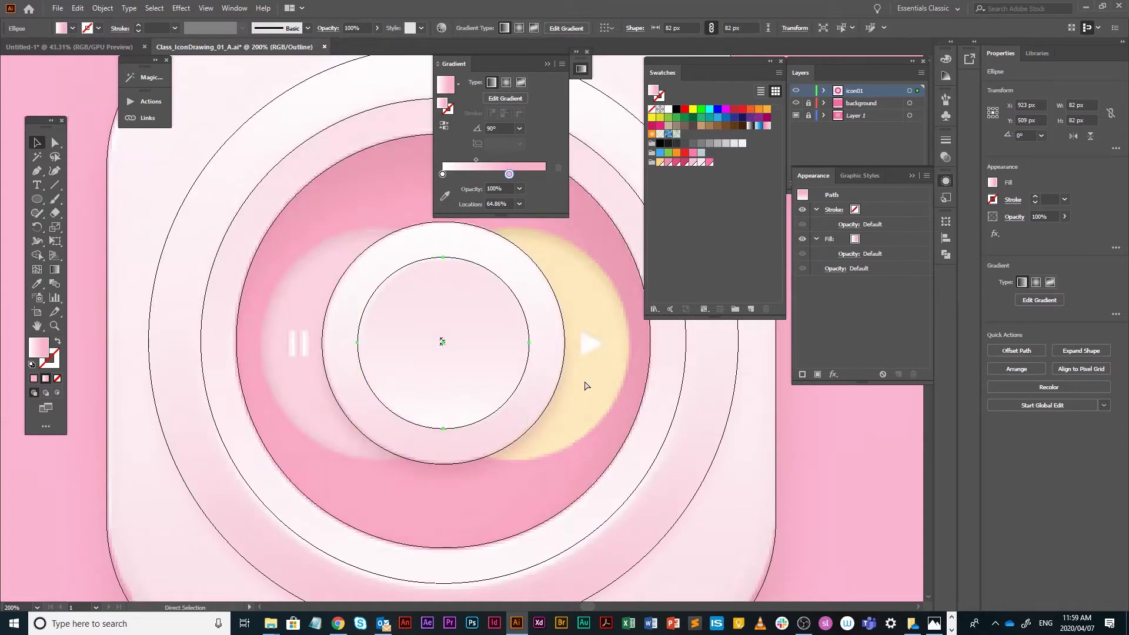
pyautogui.hotkey('ctrl', 's')
pyautogui.press('l')
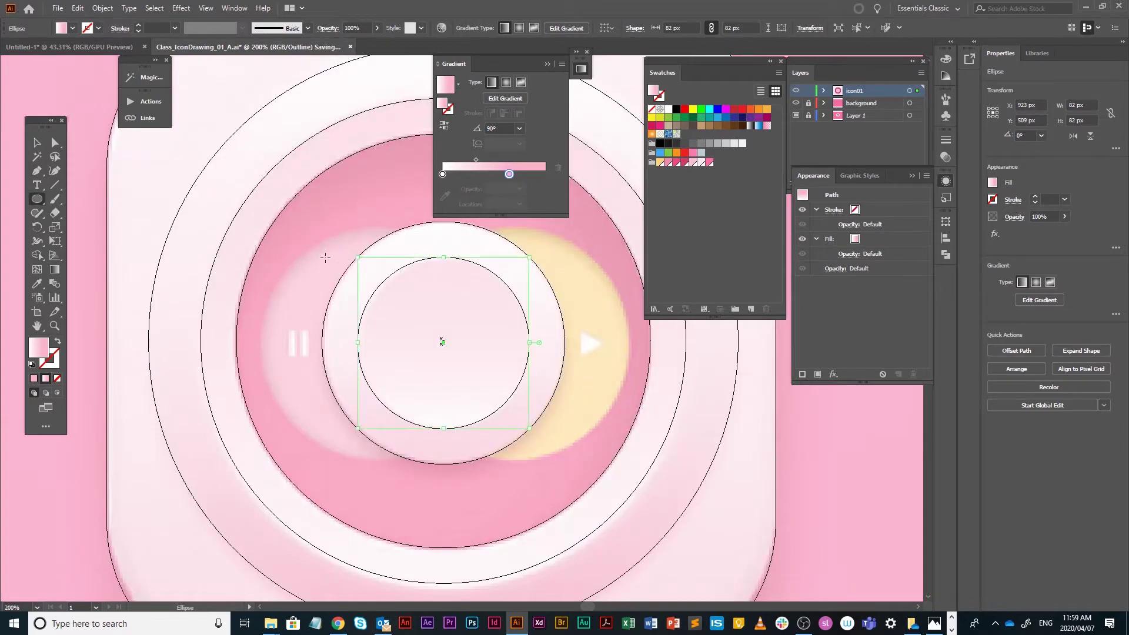
pyautogui.click(39, 142)
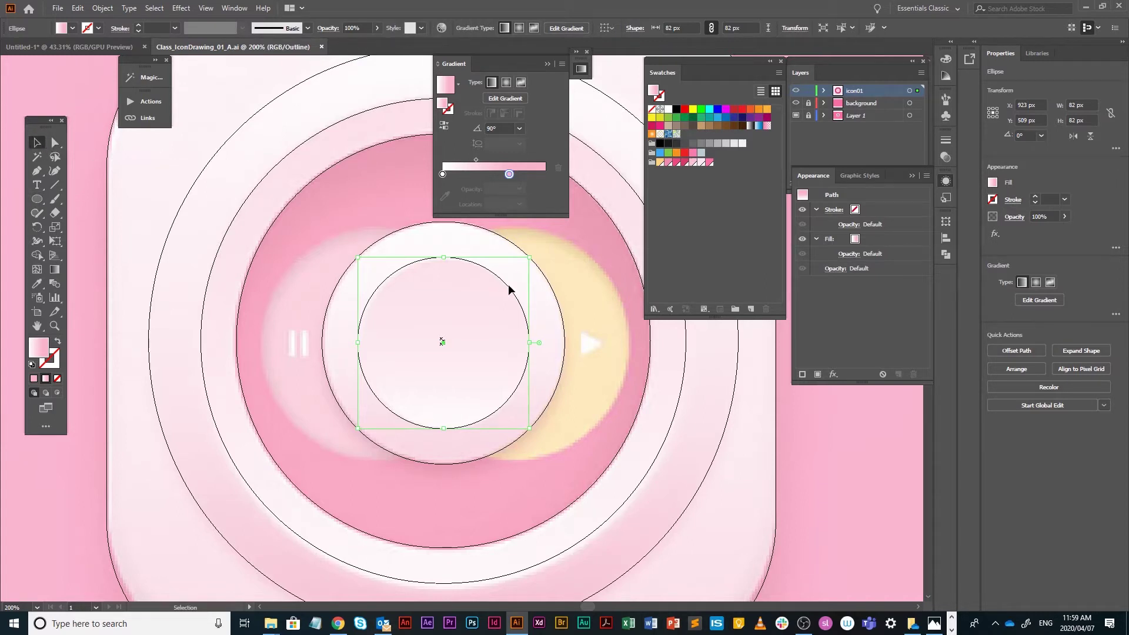
pyautogui.click(504, 284)
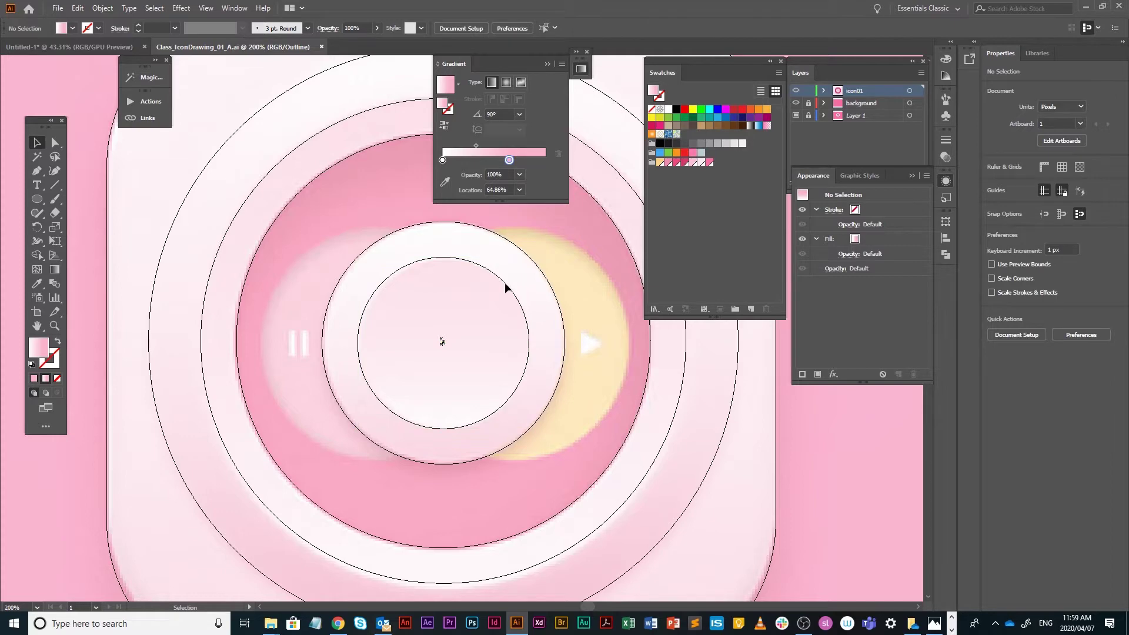
pyautogui.click(506, 238)
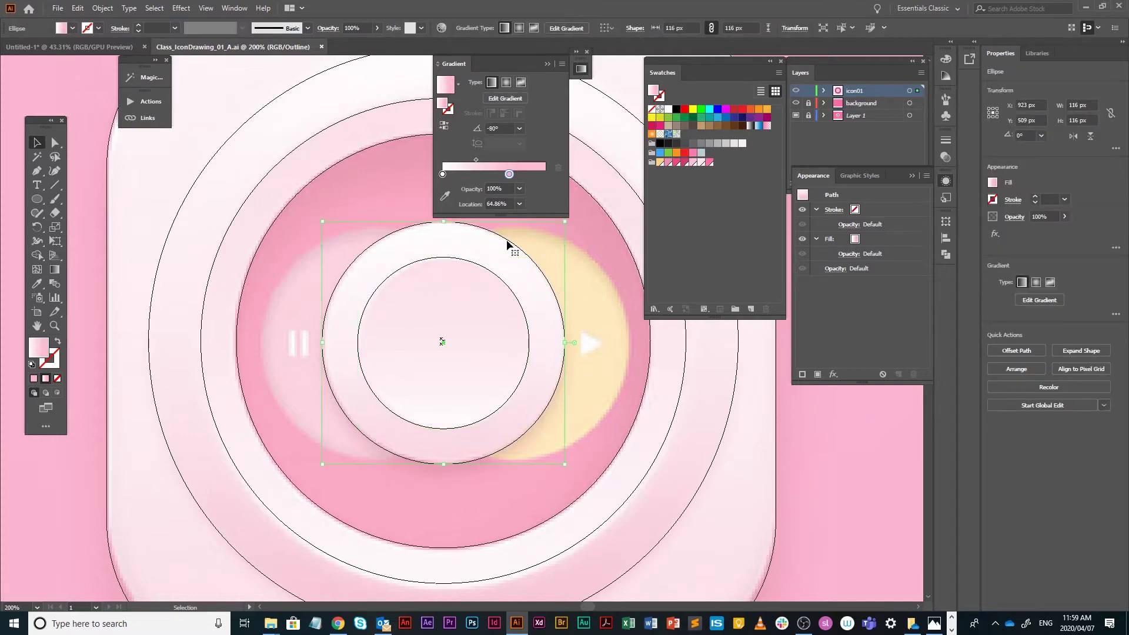
pyautogui.hotkey('ctrl', 'y')
pyautogui.doubleClick(507, 238)
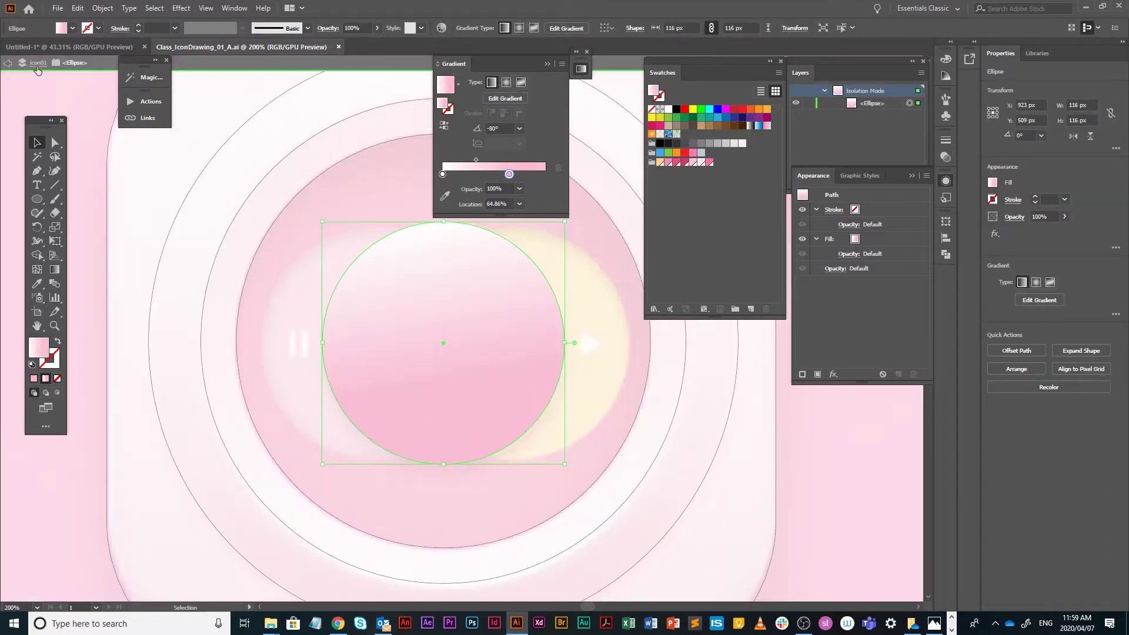
pyautogui.click(8, 63)
pyautogui.hotkey('ctrl', 'y')
pyautogui.hotkey('ctrl', 'y')
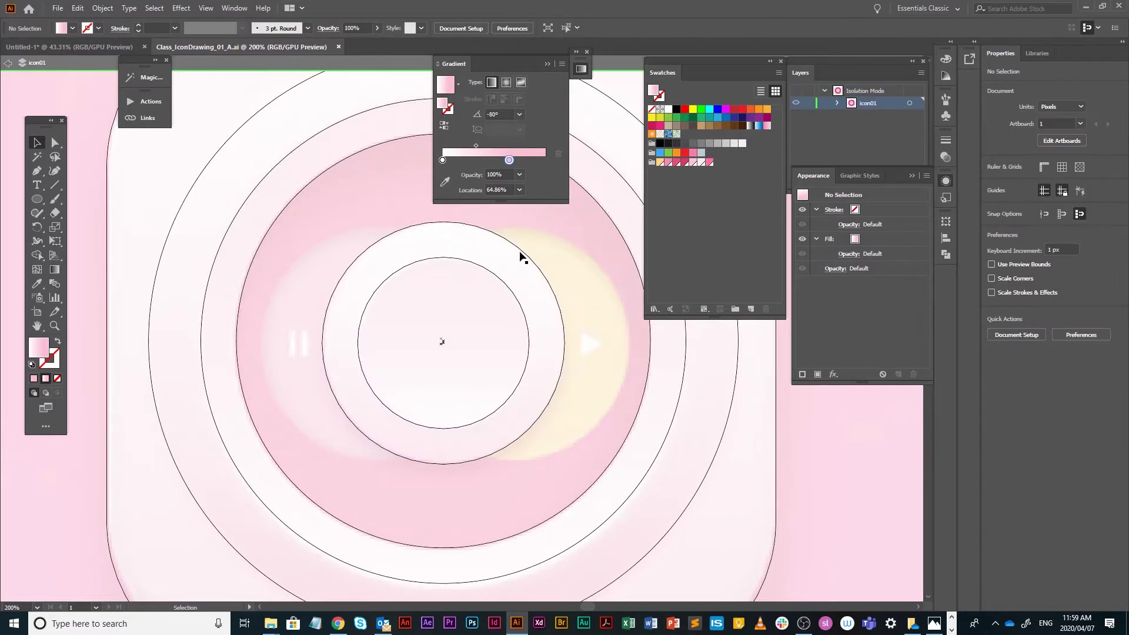
# Step: Duplicate the 116 px circle over the reference's pause-side circle and scale the copy to 109 px
pyautogui.click(521, 252)
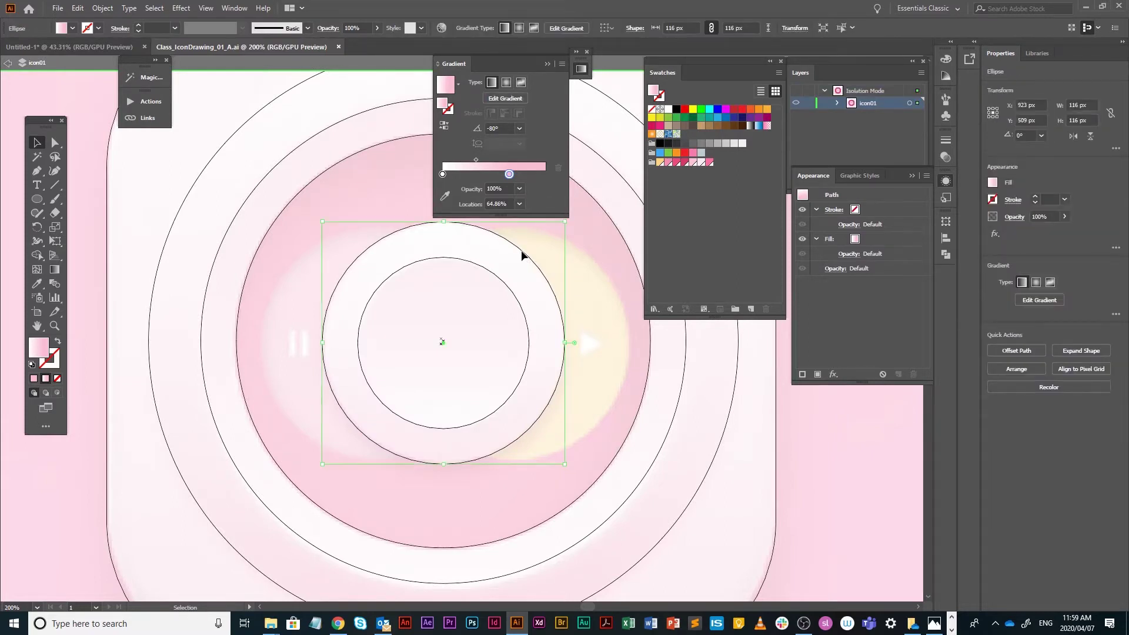
pyautogui.moveTo(521, 254); pyautogui.dragTo(501, 231)
pyautogui.moveTo(495, 461); pyautogui.dragTo(492, 458)
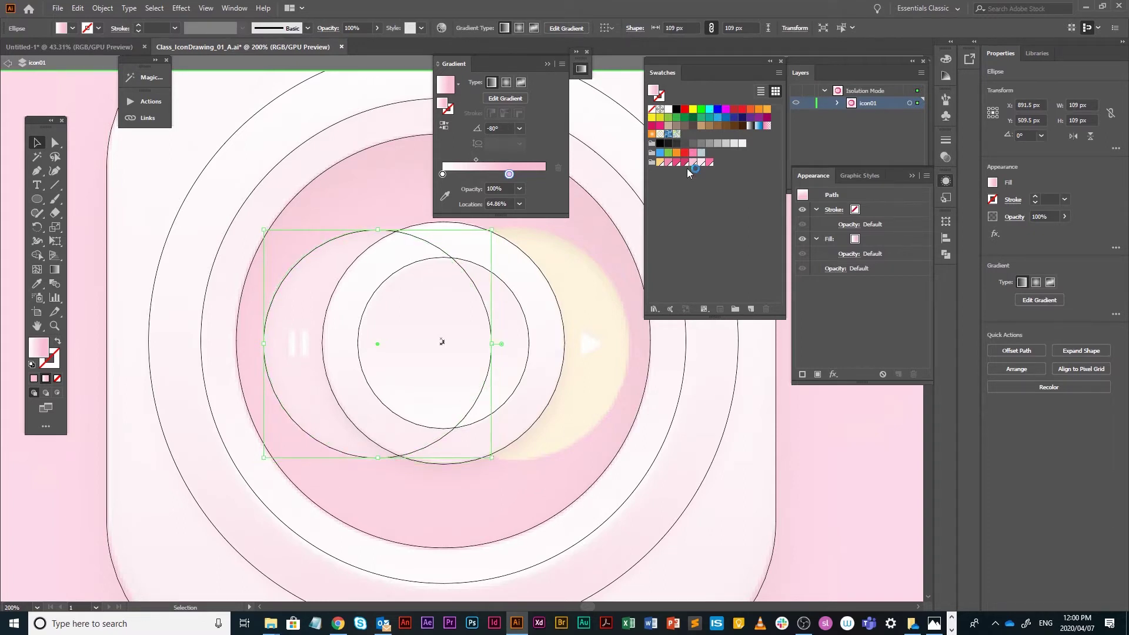
# Step: Fill the pause-side circle with the pink swatch R=238 G=139 B=173, leave isolation mode and return to the colour preview
pyautogui.click(669, 162)
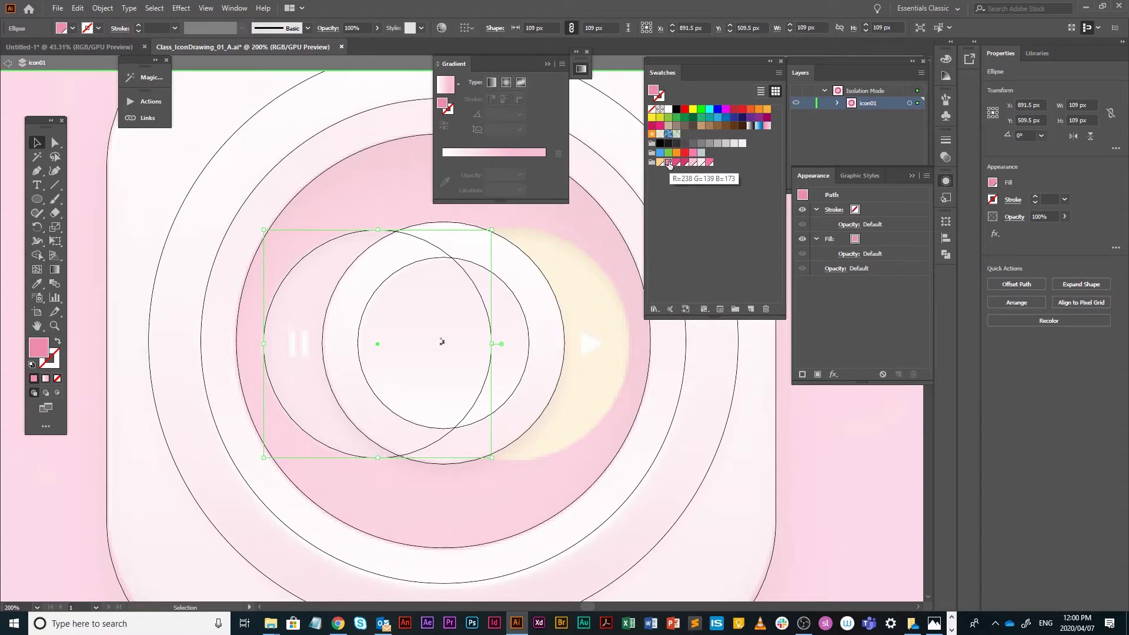
pyautogui.hotkey('ctrl', 'y')
pyautogui.hotkey('ctrl', 'y')
pyautogui.click(9, 63)
pyautogui.press('a')
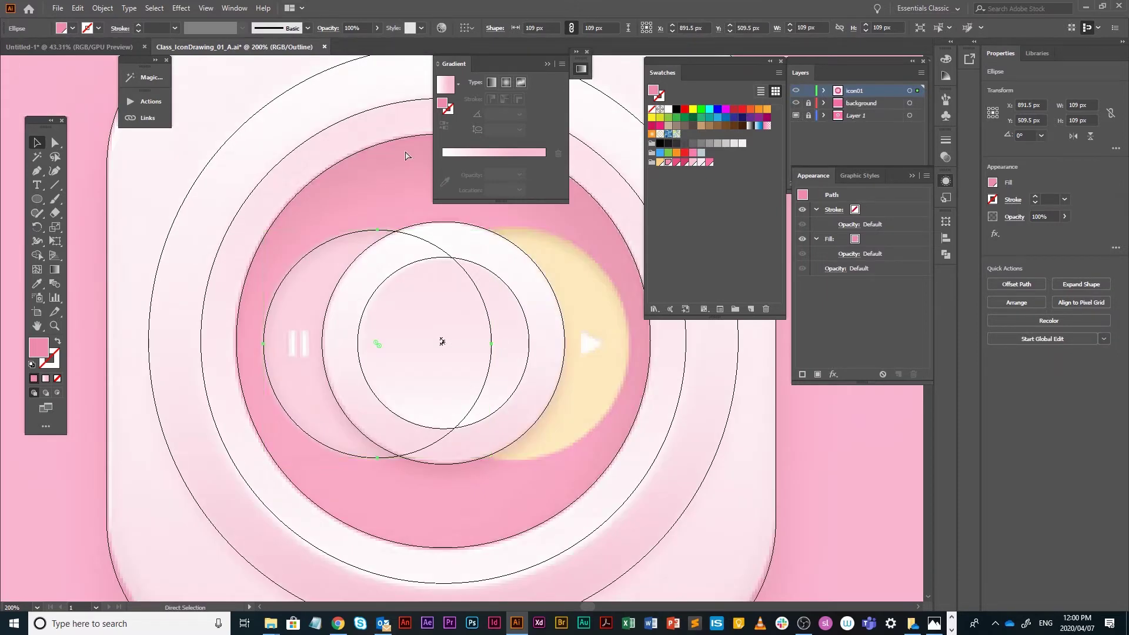
pyautogui.press('v')
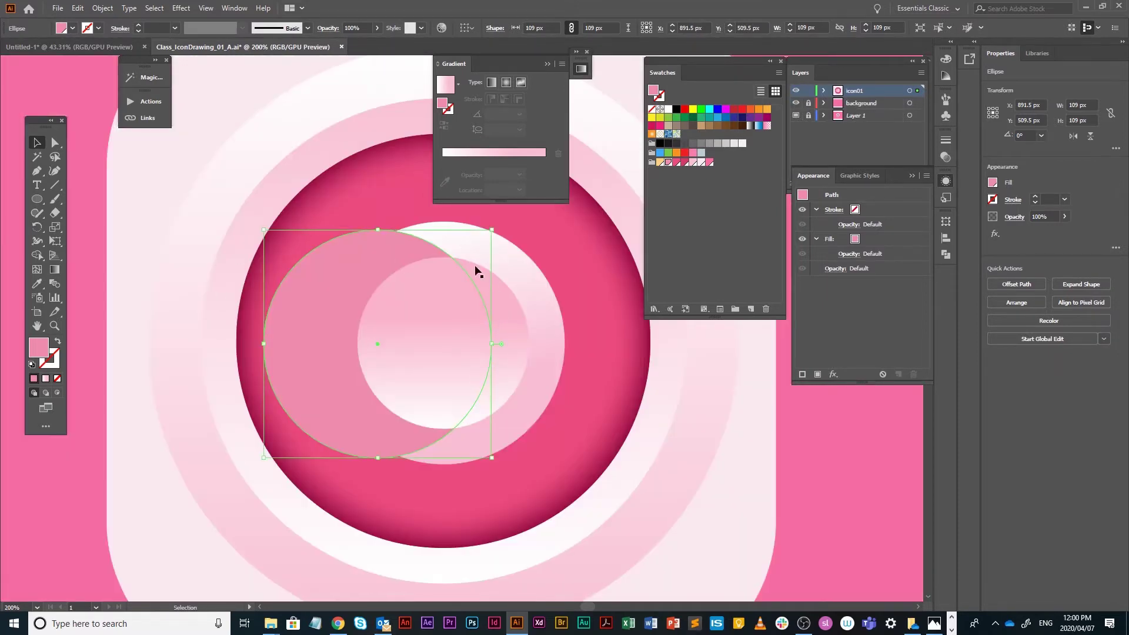
# Step: Bring the two concentric knob circles to the front of the pause-side circle and save the document
pyautogui.click(449, 323)
pyautogui.keyDown('shift'); pyautogui.click(548, 320); pyautogui.keyUp('shift')
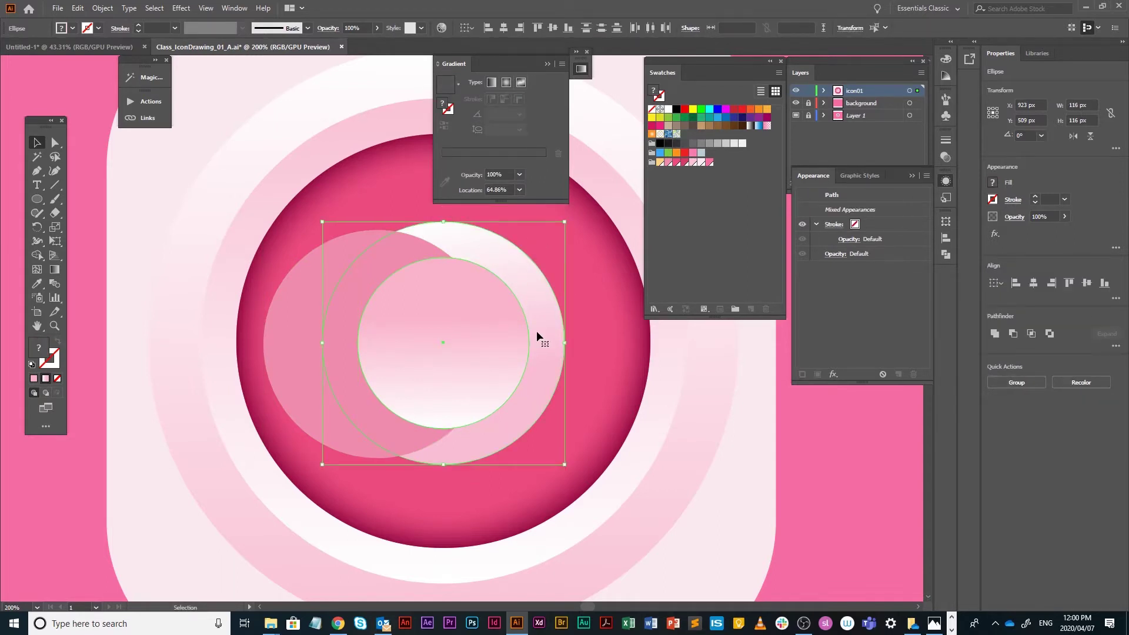
pyautogui.hotkey('ctrl', 'shift', ']')
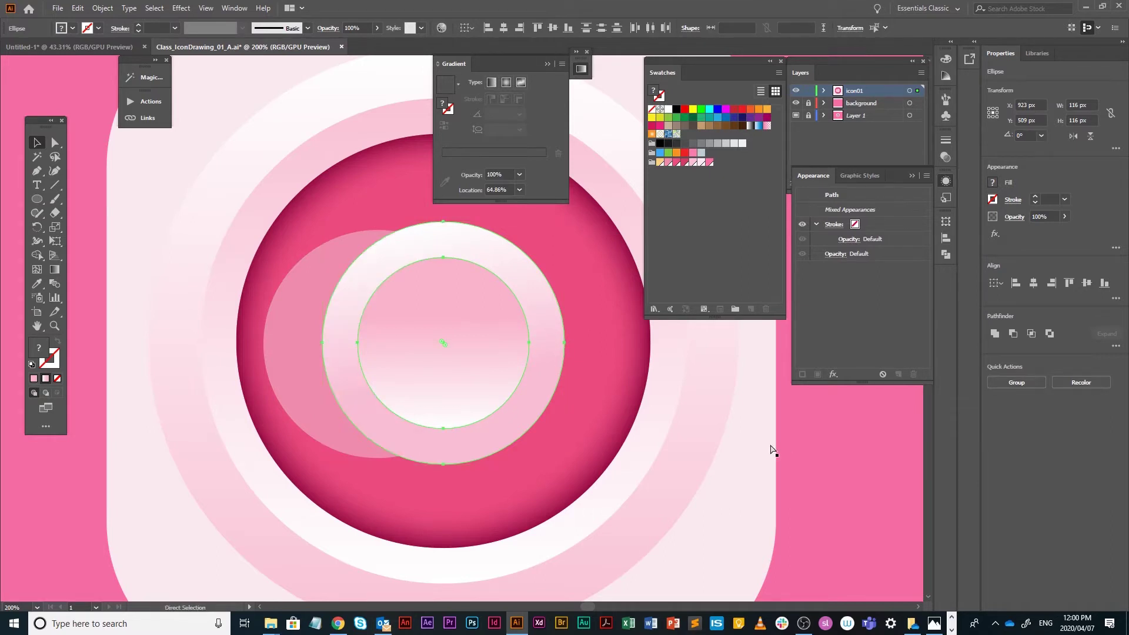
pyautogui.hotkey('ctrl', 's')
# Step: Duplicate the pause-side circle horizontally onto the reference's play-side circle and fill the copy with the yellow swatch R=255 G=209 B=124
pyautogui.click(288, 352)
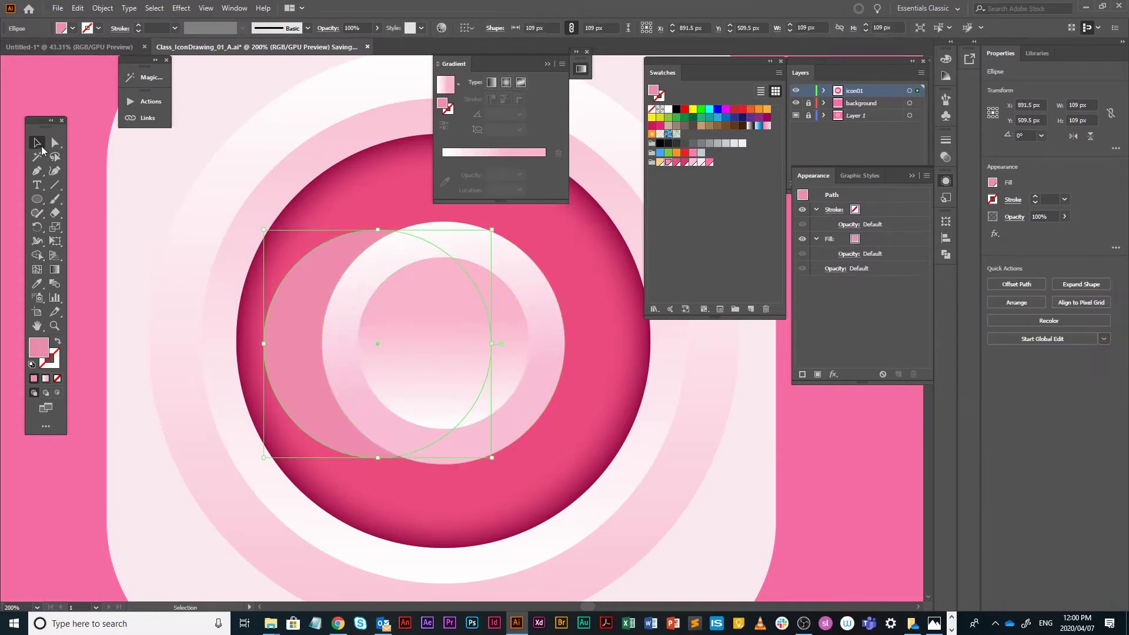
pyautogui.hotkey('ctrl', 'y')
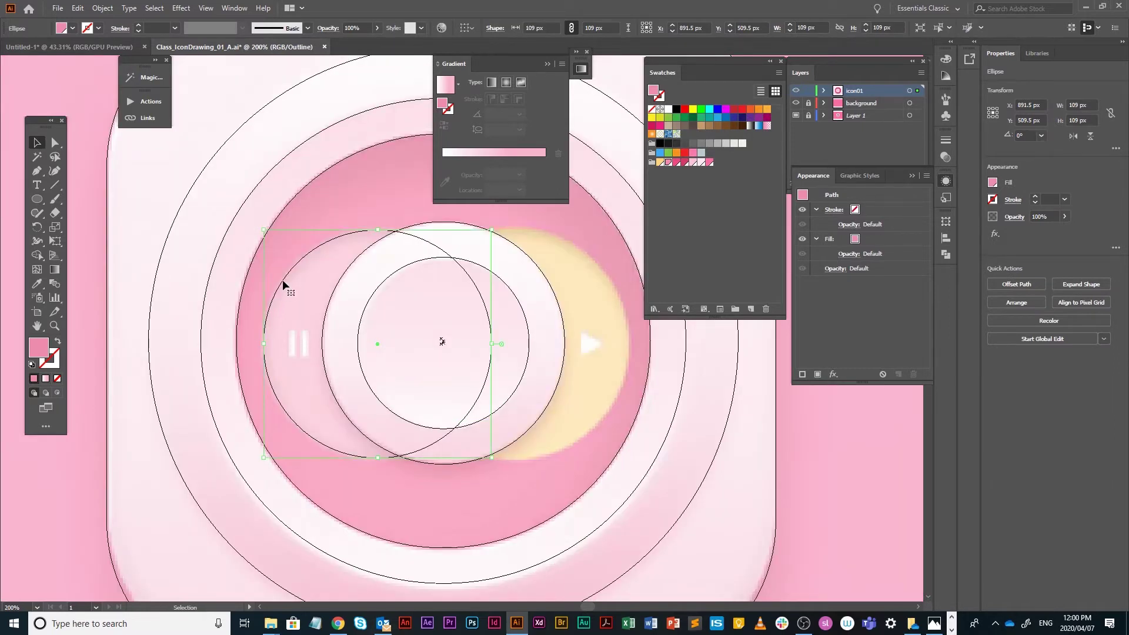
pyautogui.moveTo(283, 284); pyautogui.dragTo(424, 284)
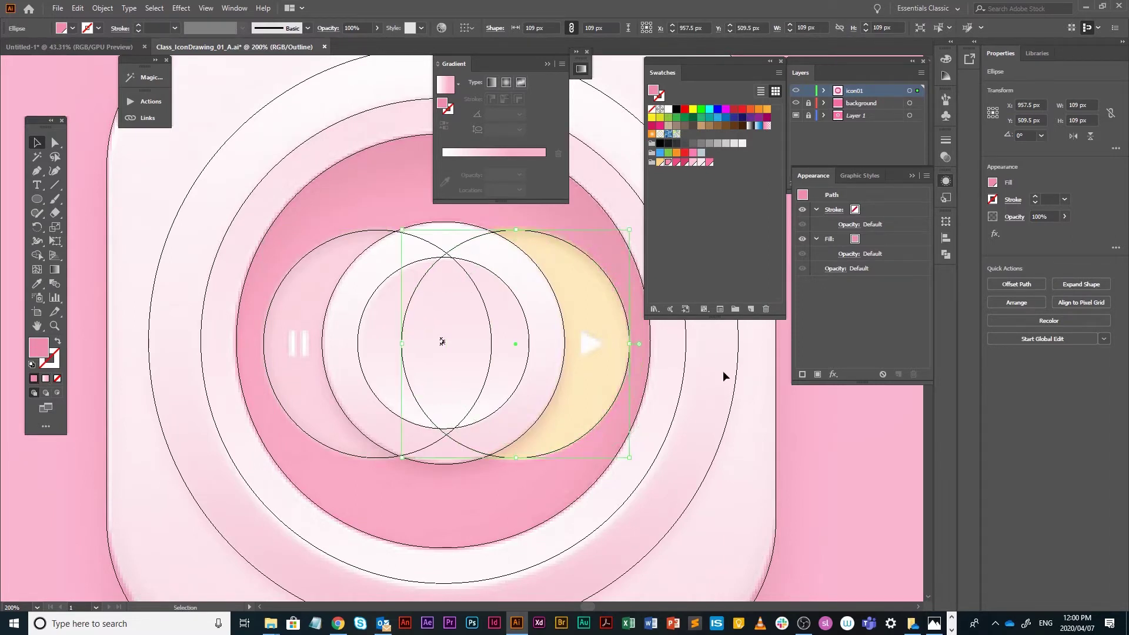
pyautogui.click(659, 162)
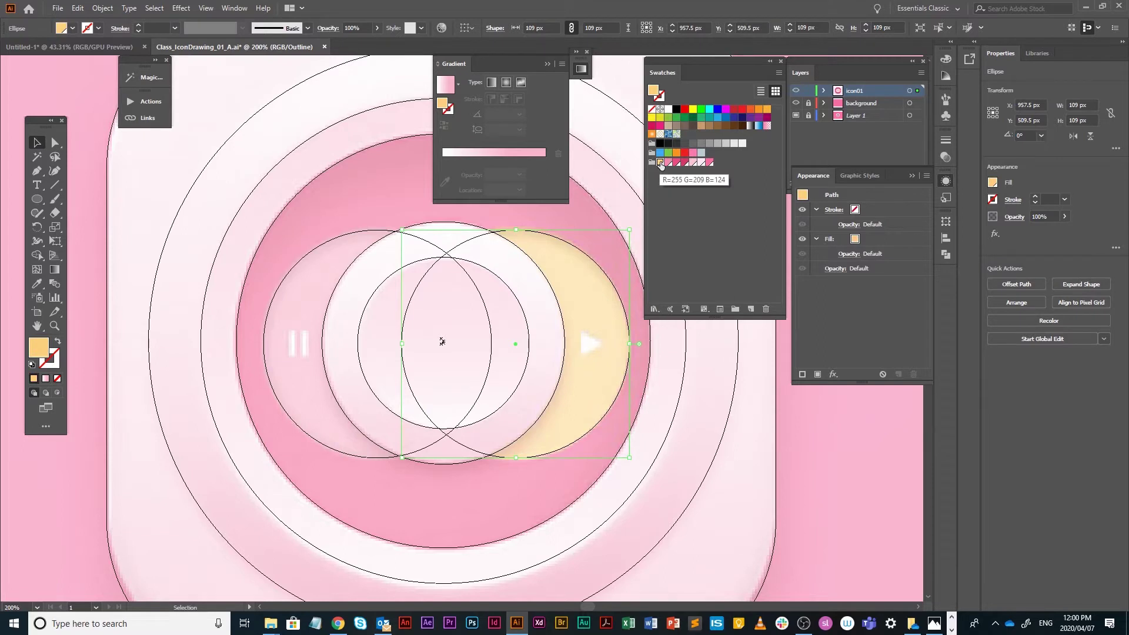
pyautogui.hotkey('ctrl', 'y')
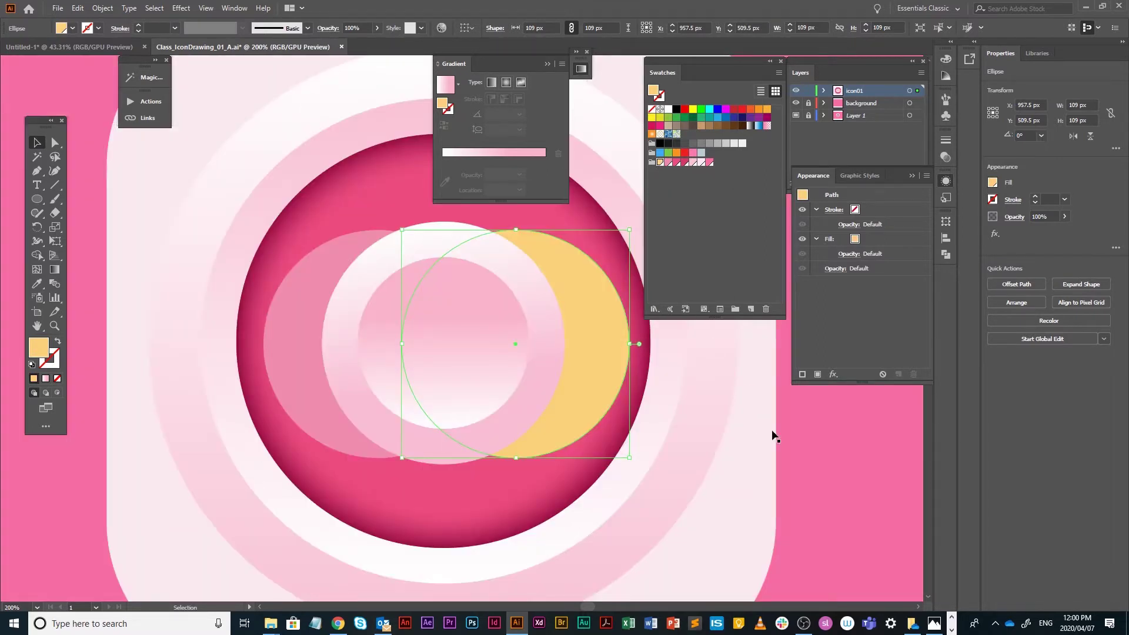
pyautogui.click(805, 414)
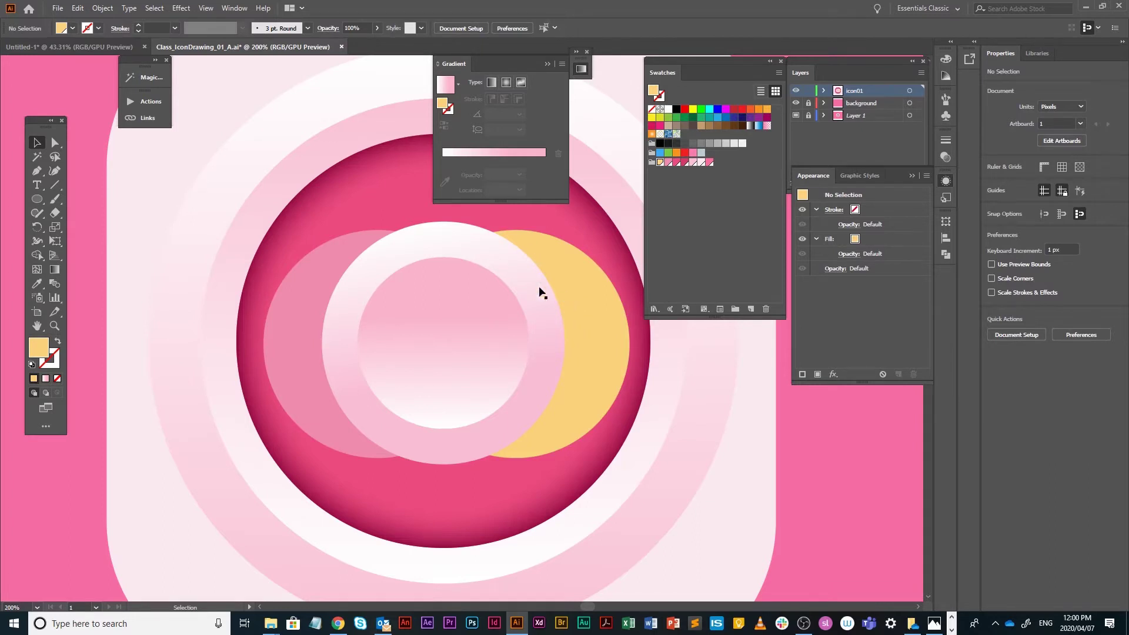
# Step: Start a Drop Shadow effect on the larger knob circle with the preview turned on
pyautogui.click(330, 319)
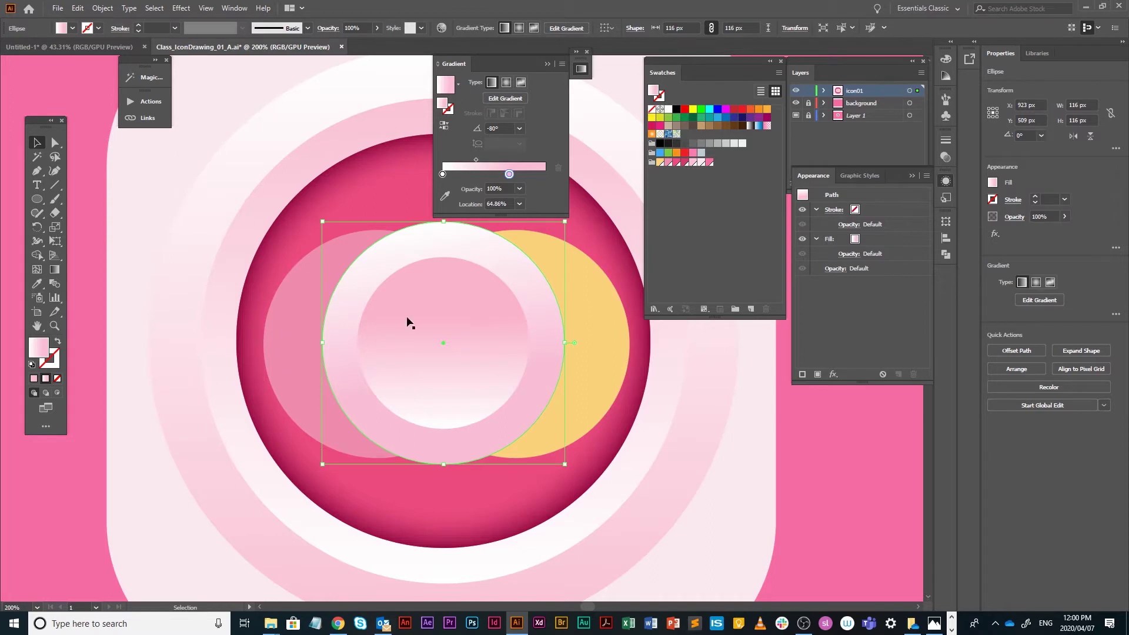
pyautogui.click(181, 8)
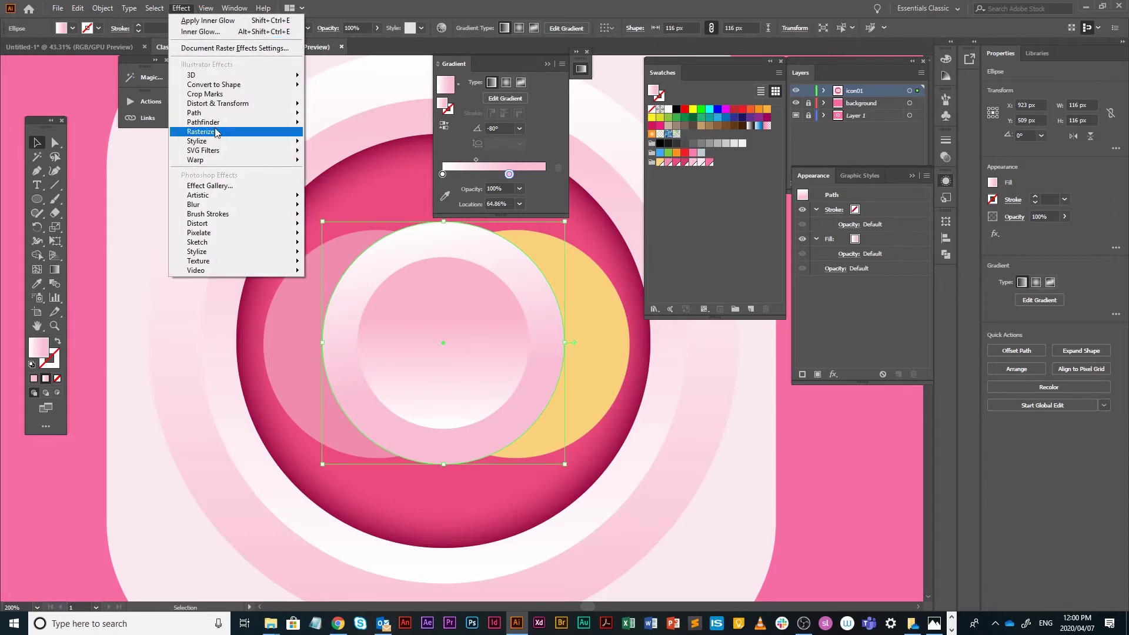
pyautogui.moveTo(214, 144)
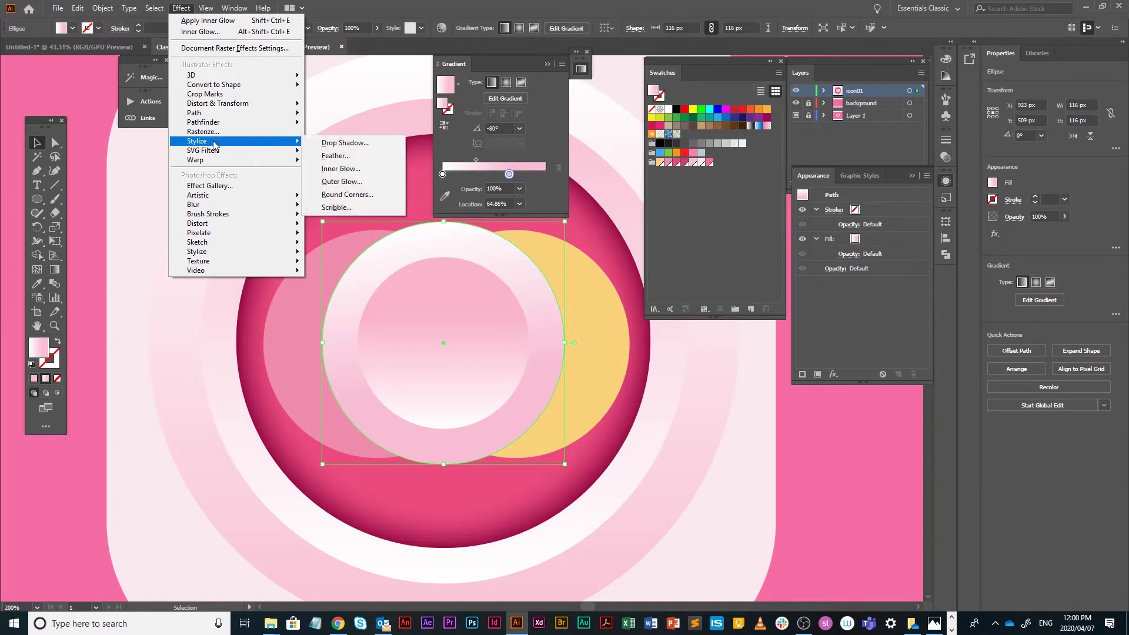
pyautogui.click(356, 143)
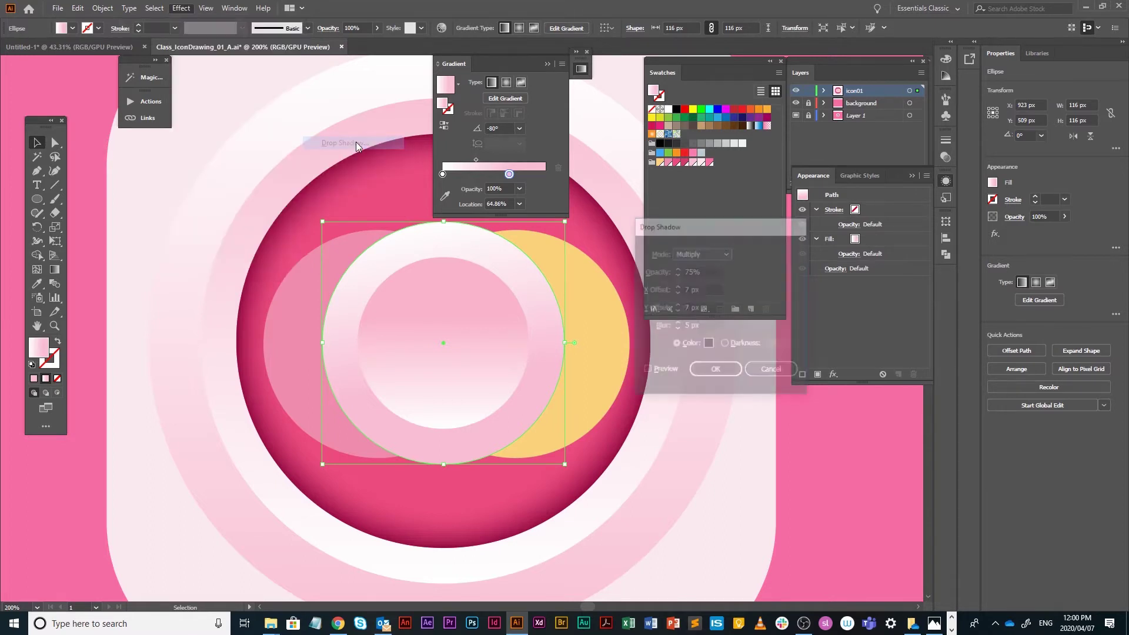
pyautogui.click(661, 372)
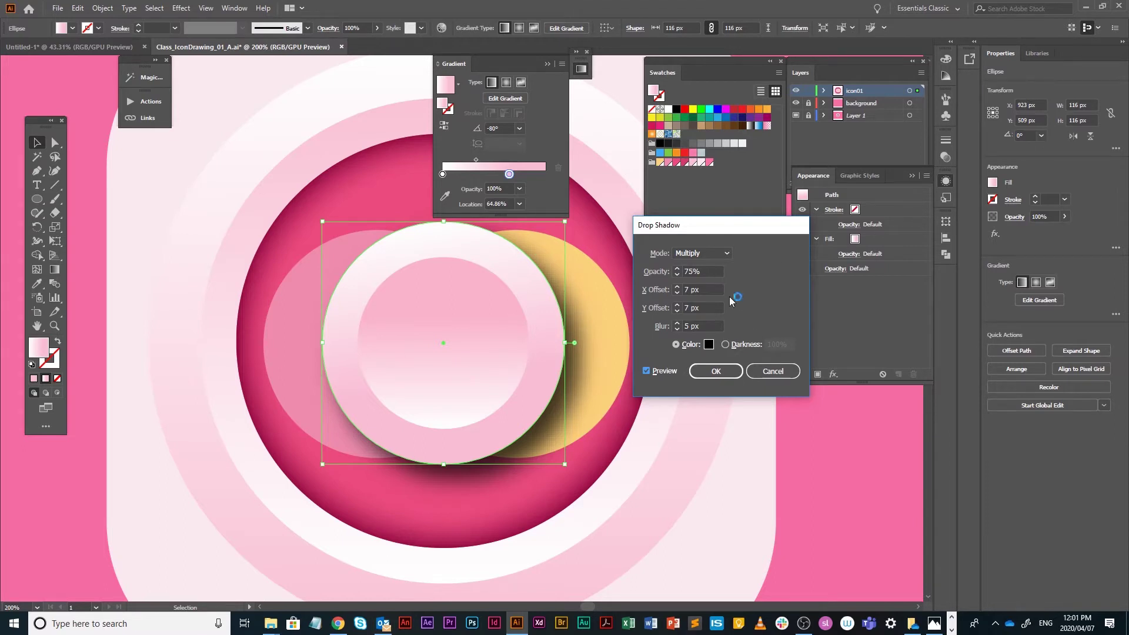
# Step: Set the drop shadow's colour to dark pink #961D4E
pyautogui.click(709, 344)
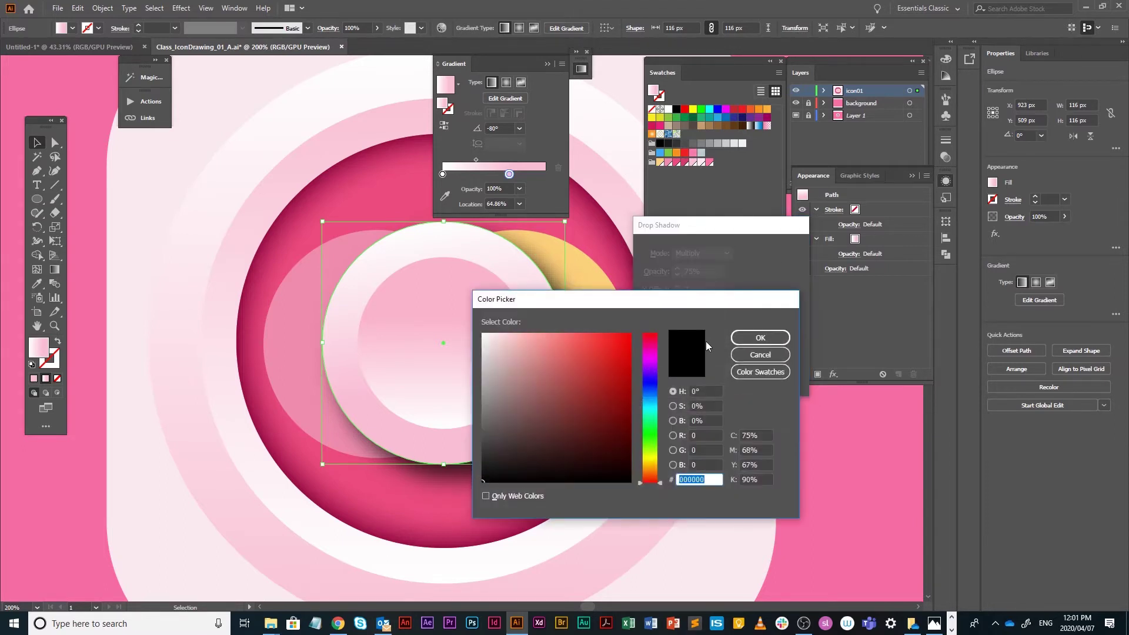
pyautogui.click(649, 344)
pyautogui.click(602, 394)
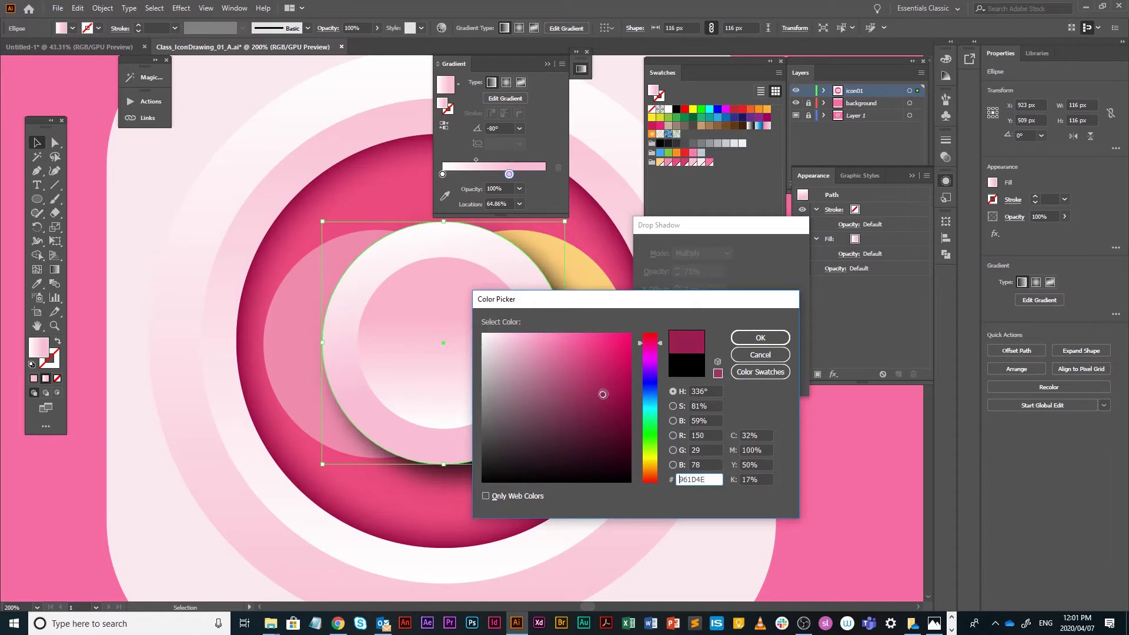
pyautogui.click(781, 338)
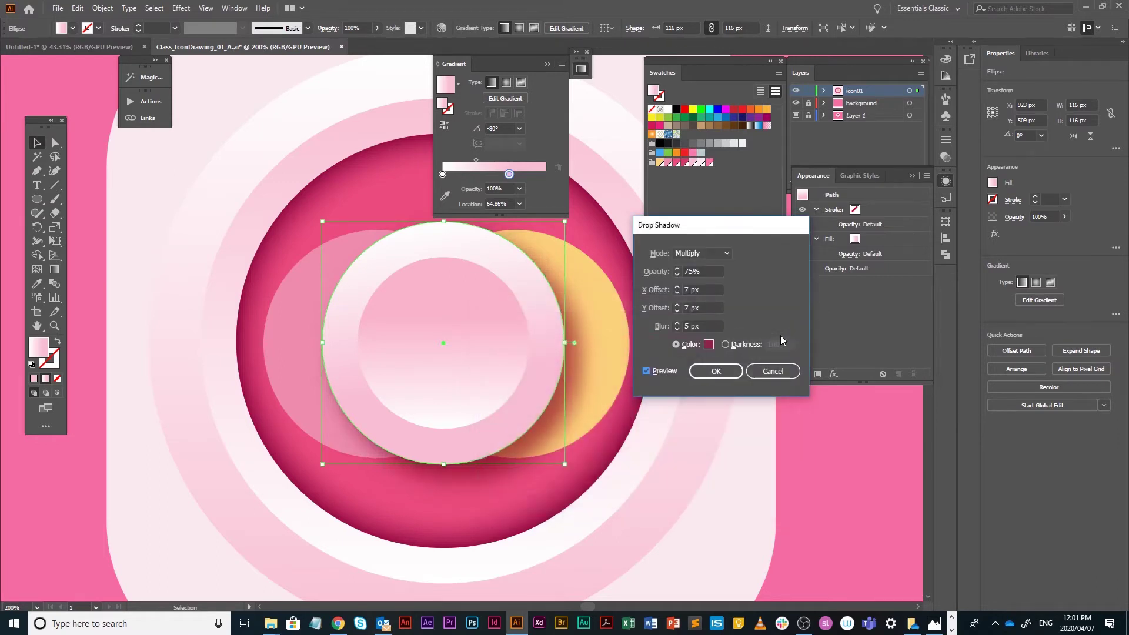
# Step: Set the drop shadow's colour to neutral grey #7C797A
pyautogui.click(708, 344)
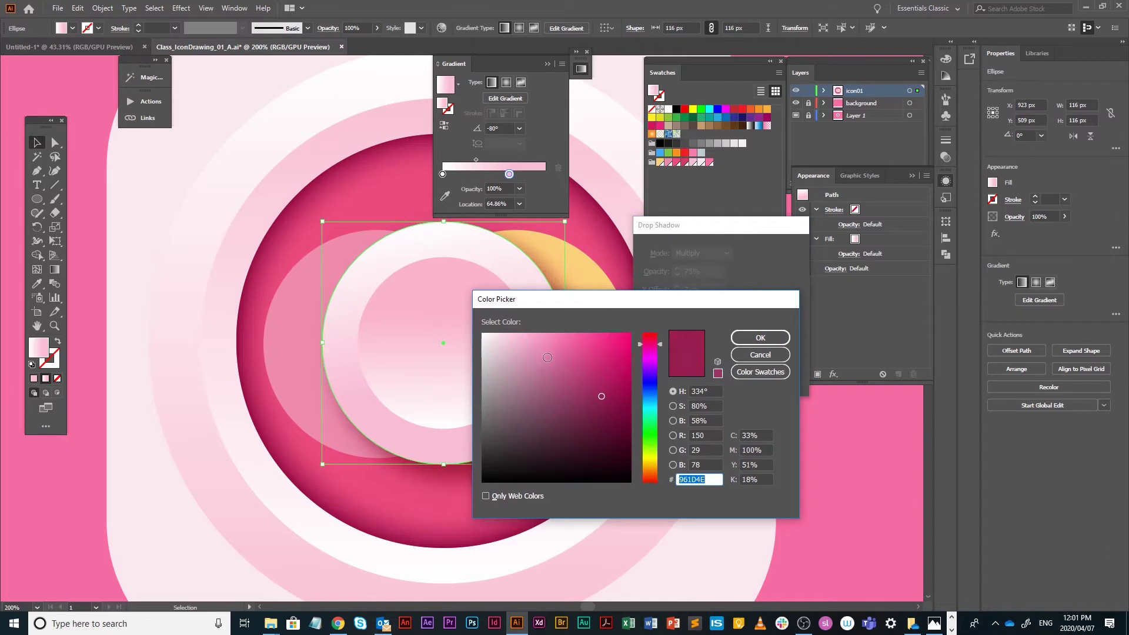
pyautogui.moveTo(493, 390); pyautogui.dragTo(487, 408)
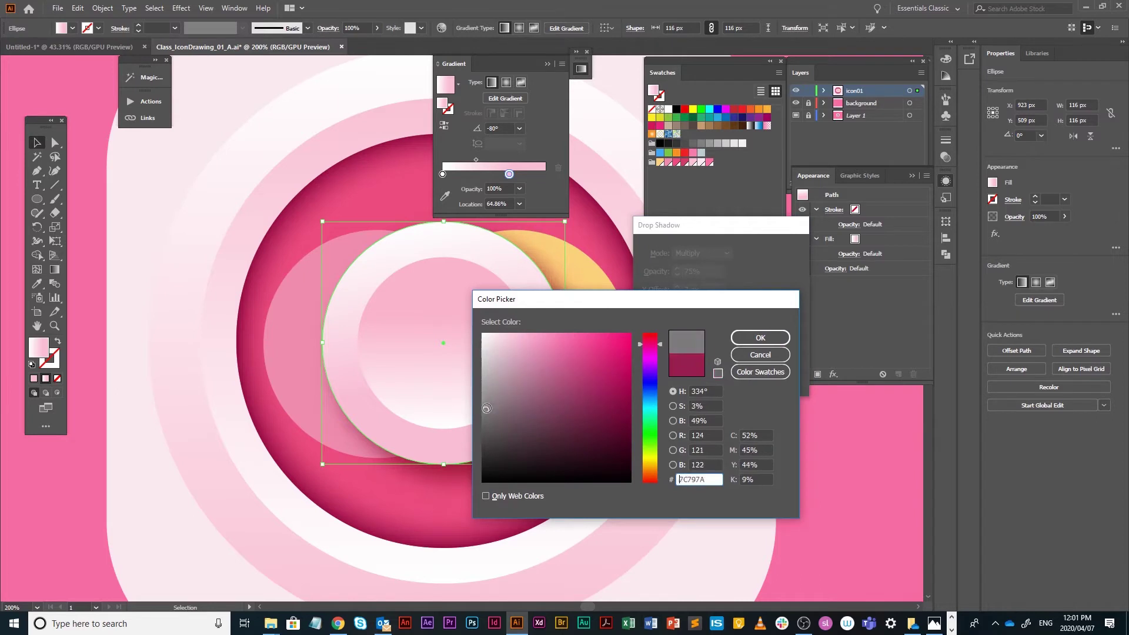
pyautogui.click(774, 338)
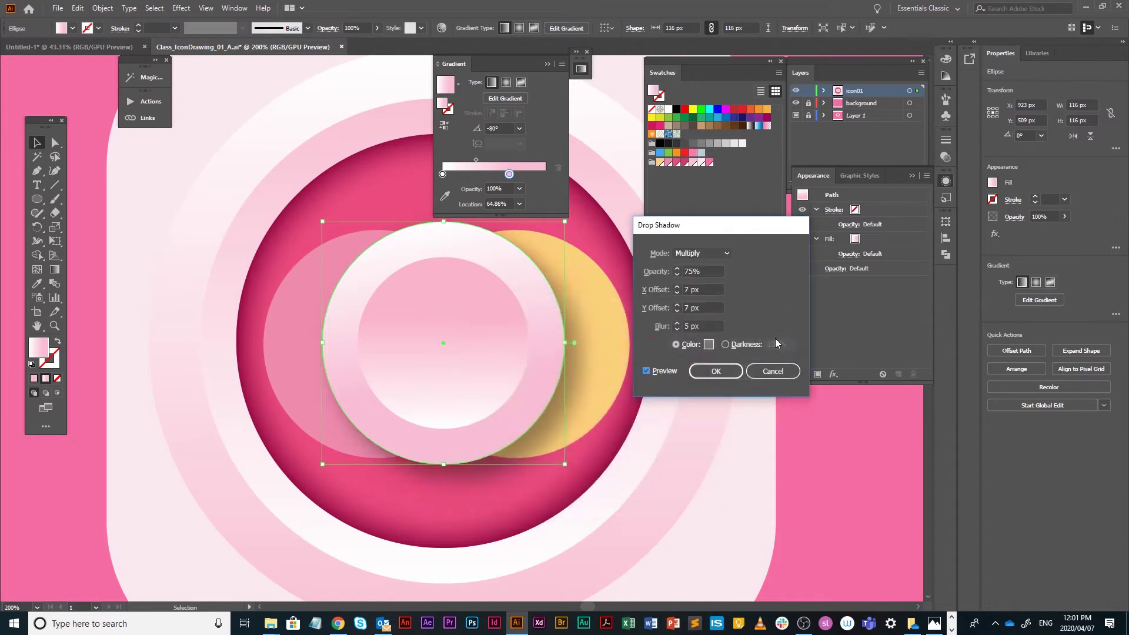
# Step: Set the drop shadow's opacity to 50%, X offset to -14 px and blur to 3 px, and apply it to the larger knob circle
pyautogui.click(649, 273)
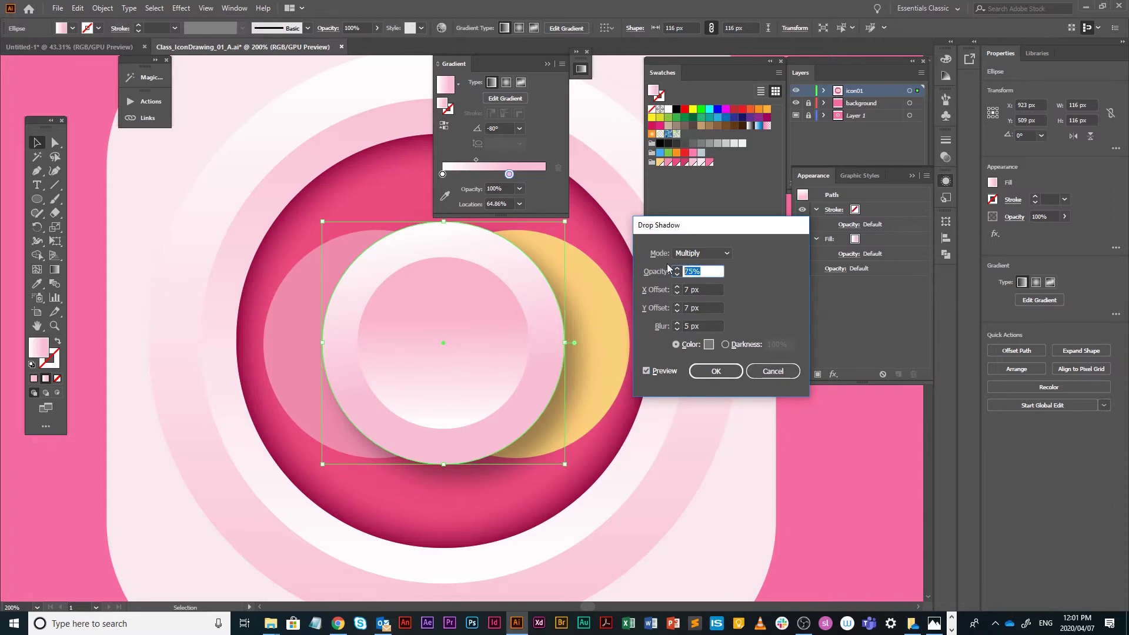
pyautogui.write('50')
pyautogui.moveTo(709, 294); pyautogui.dragTo(650, 290)
pyautogui.write('14')
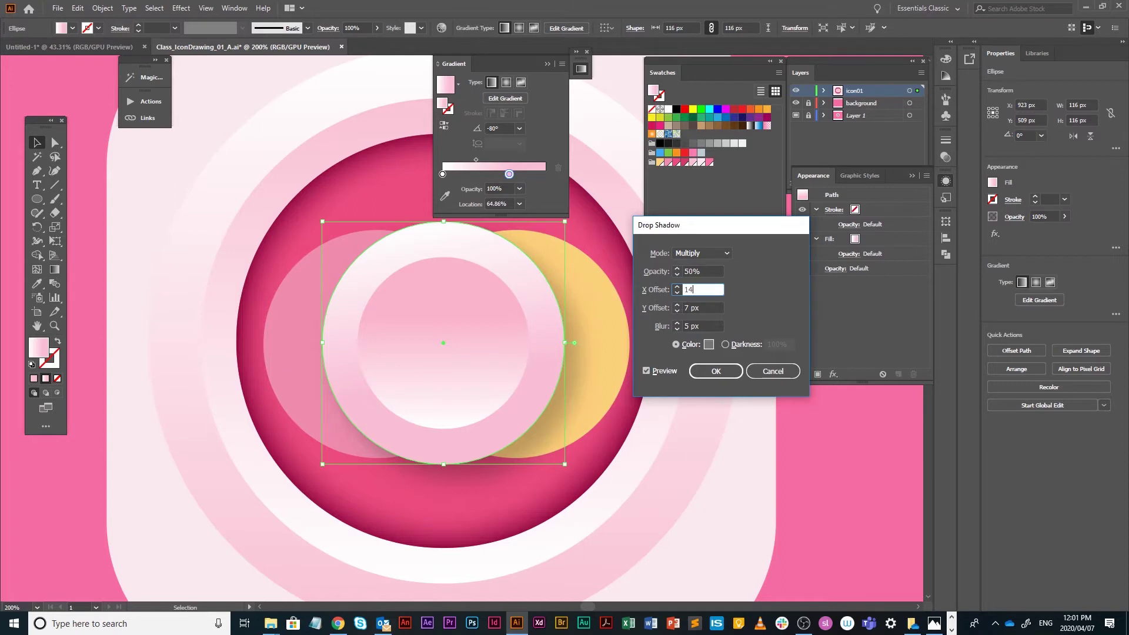
pyautogui.hotkey('shift', 'Home')
pyautogui.write('-14')
pyautogui.click(702, 305)
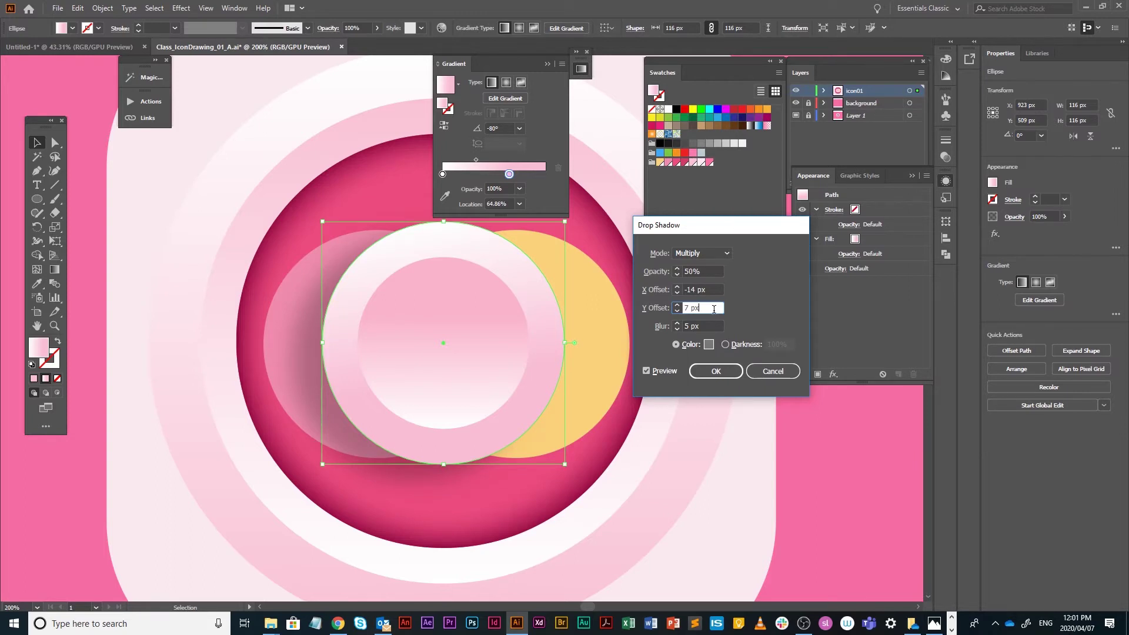
pyautogui.press('Tab')
pyautogui.press('Return')
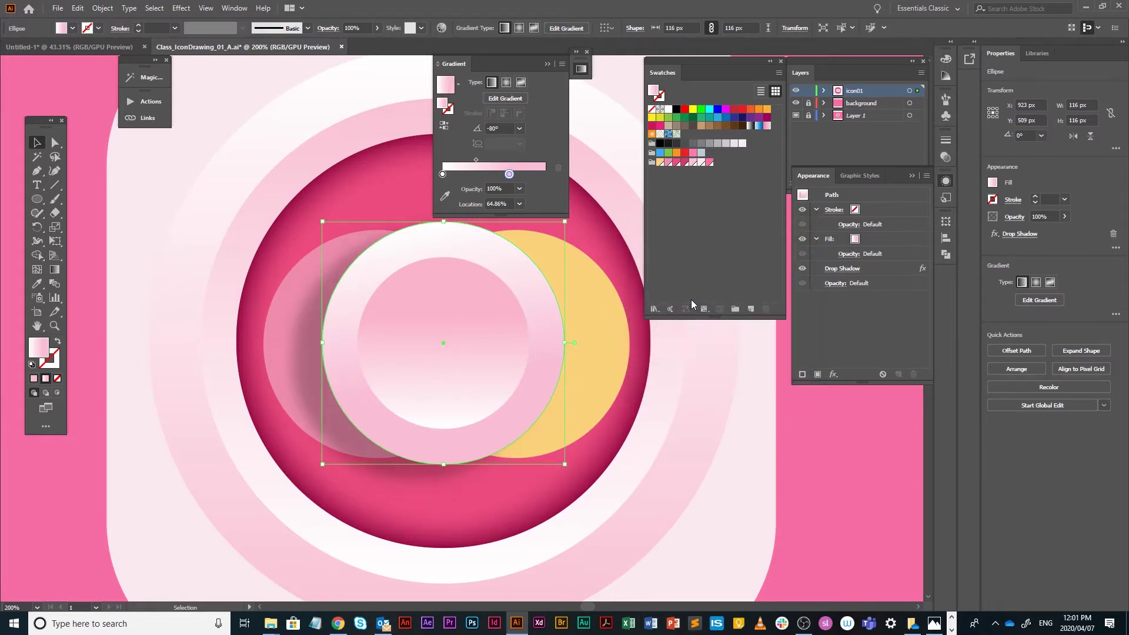
pyautogui.click(849, 269)
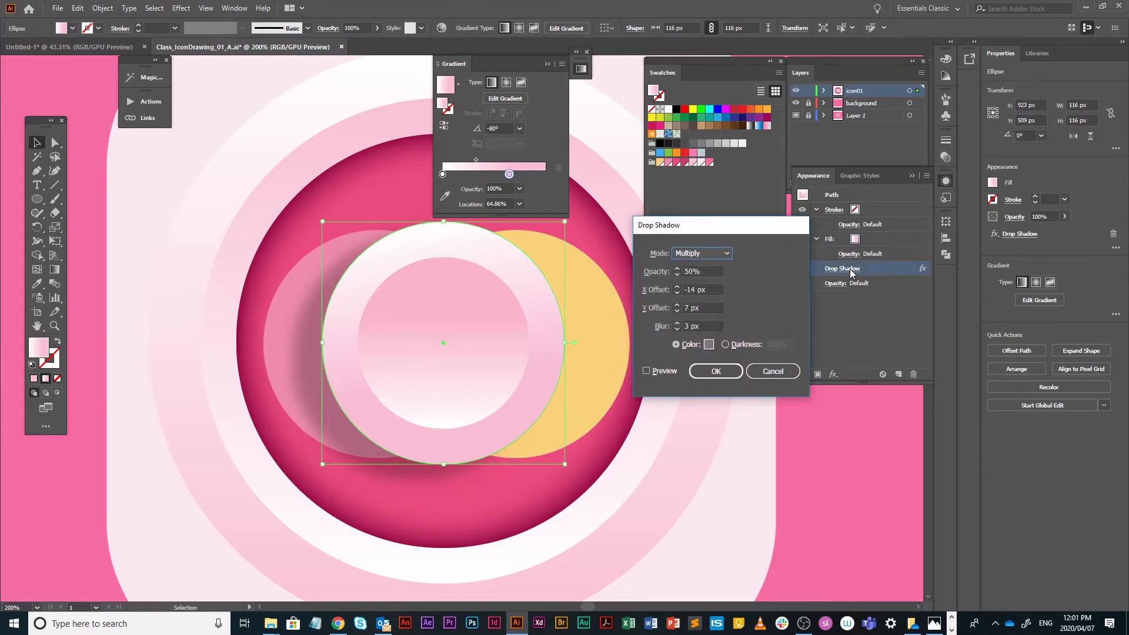
pyautogui.click(711, 325)
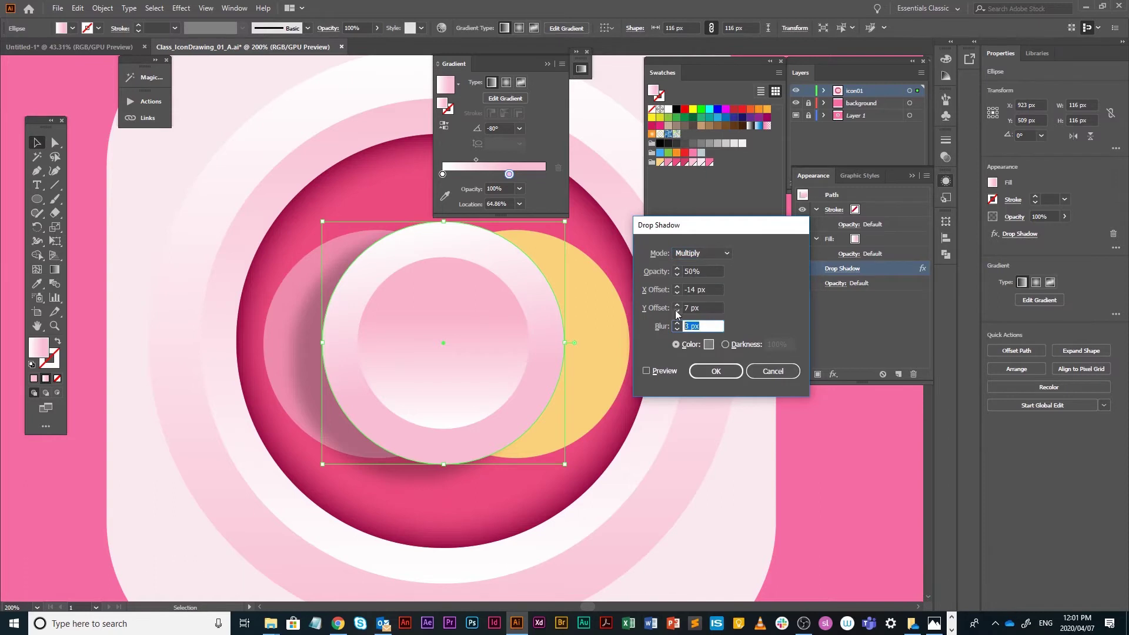
pyautogui.click(705, 291)
pyautogui.write('-7')
pyautogui.click(698, 306)
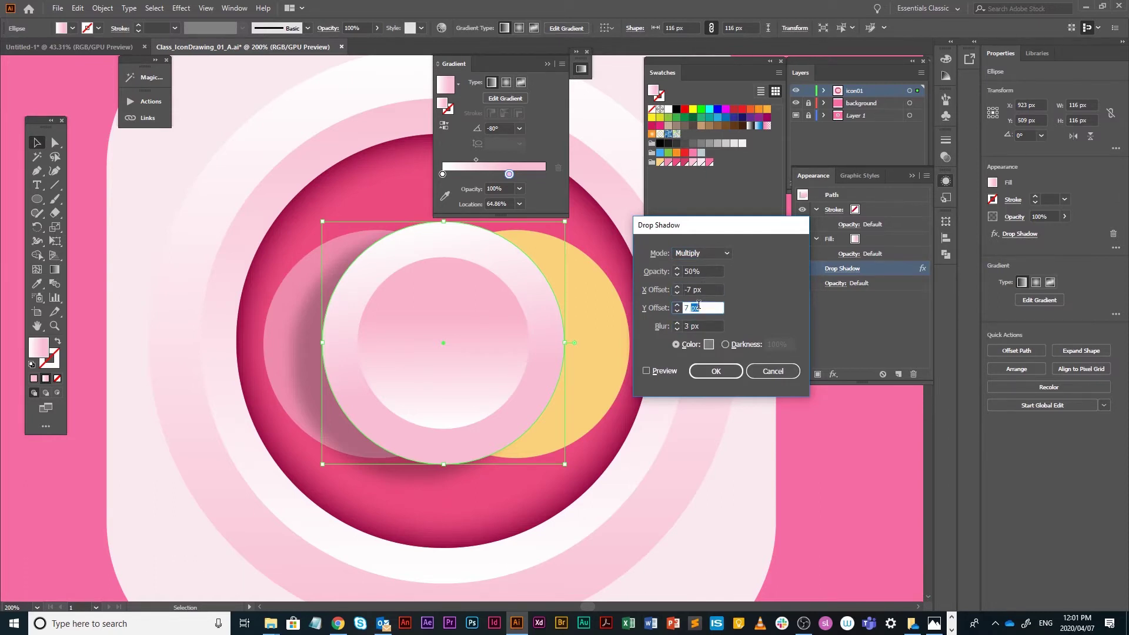
pyautogui.click(668, 370)
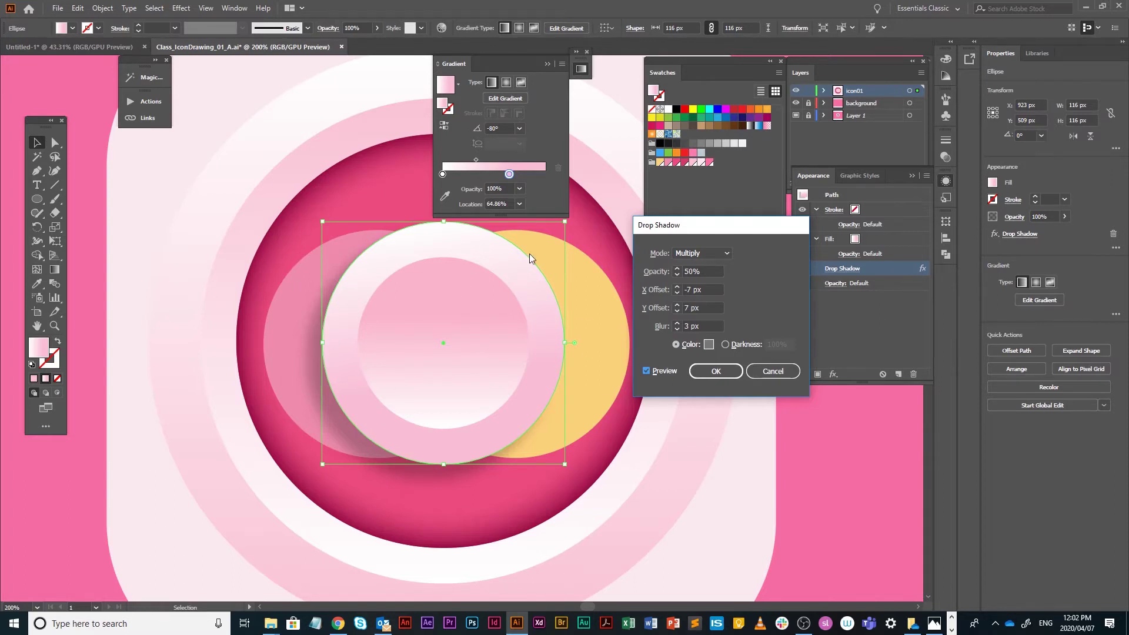
pyautogui.click(787, 374)
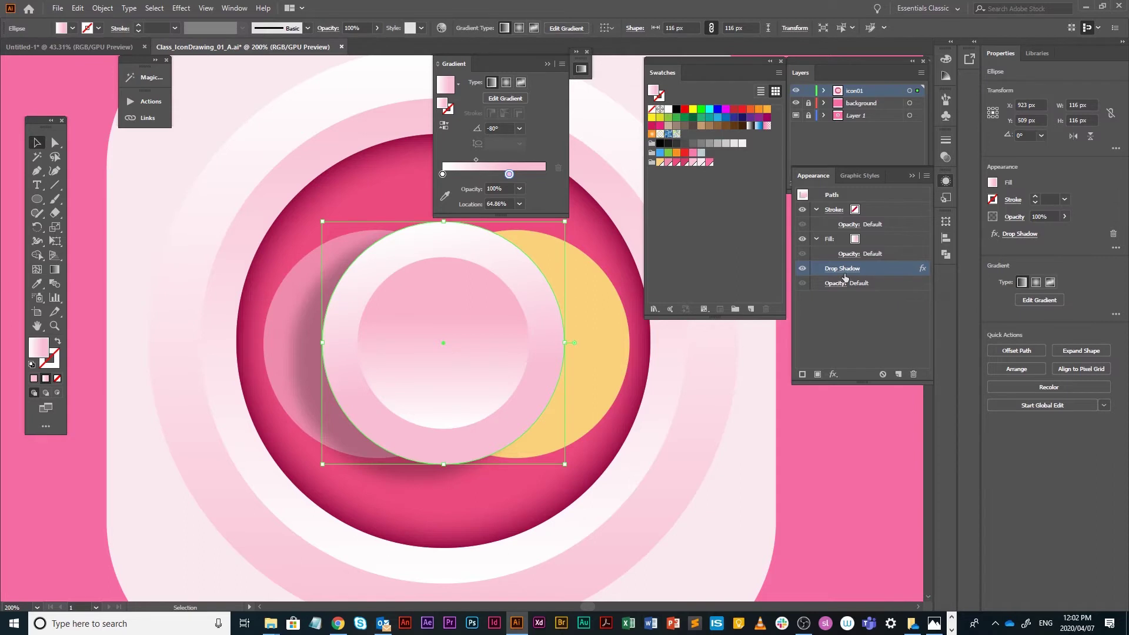
# Step: Delete the larger knob circle's Drop Shadow and start an Outer Glow in Multiply mode with the preview on
pyautogui.click(913, 374)
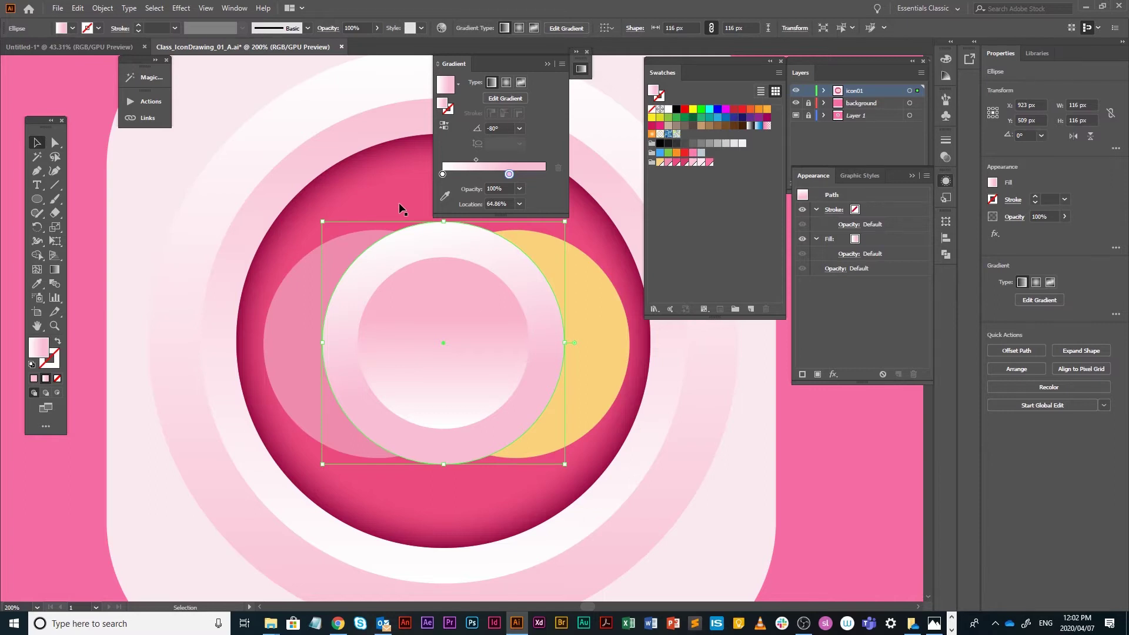
pyautogui.click(181, 9)
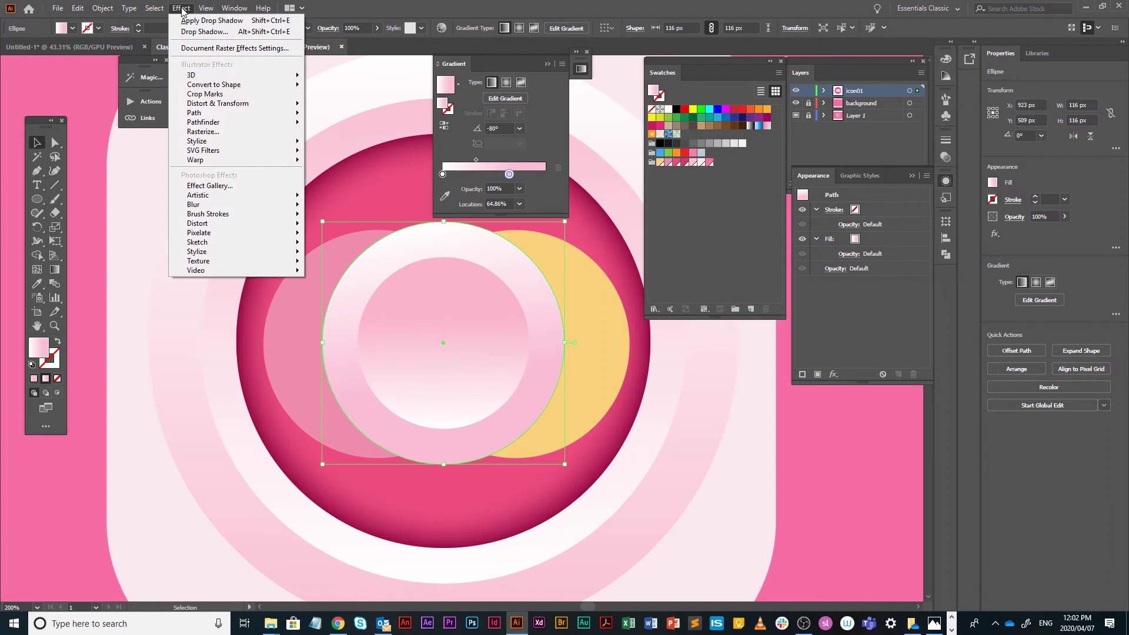
pyautogui.moveTo(203, 145)
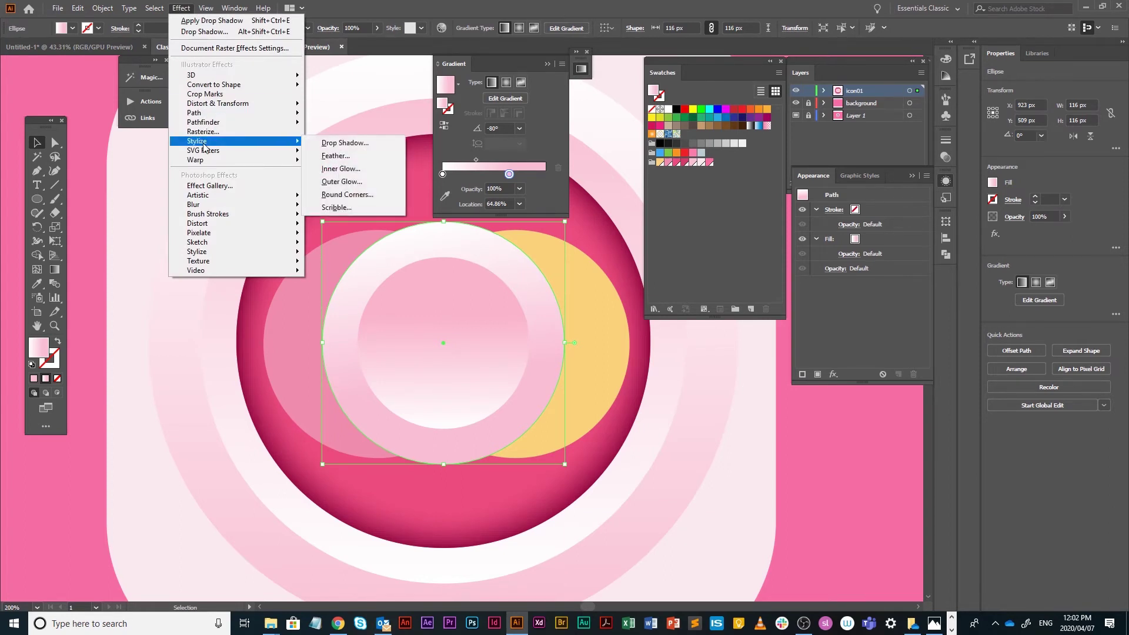
pyautogui.click(361, 182)
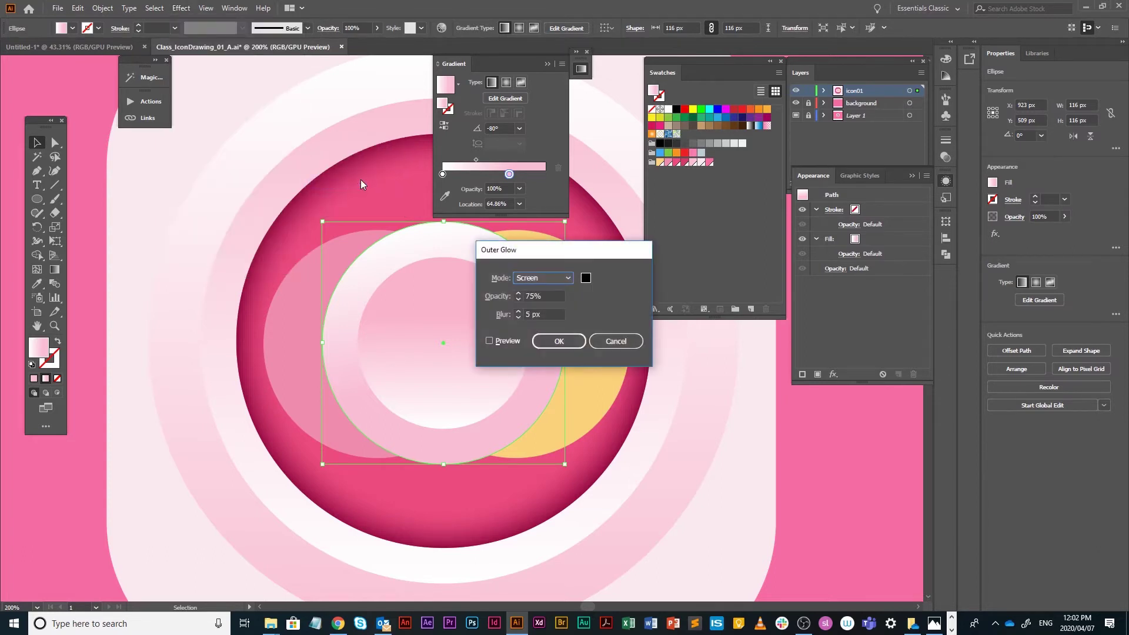
pyautogui.click(547, 279)
pyautogui.click(549, 306)
pyautogui.click(493, 342)
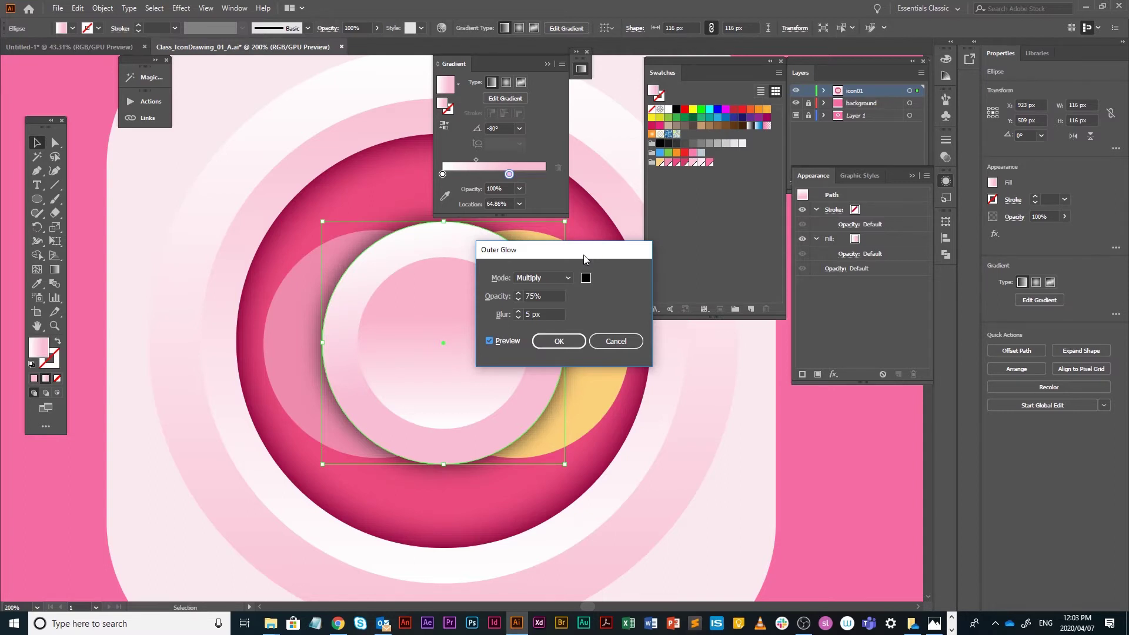
# Step: Apply the outer glow in pink #C14D82 at 50% opacity and save the document
pyautogui.click(585, 278)
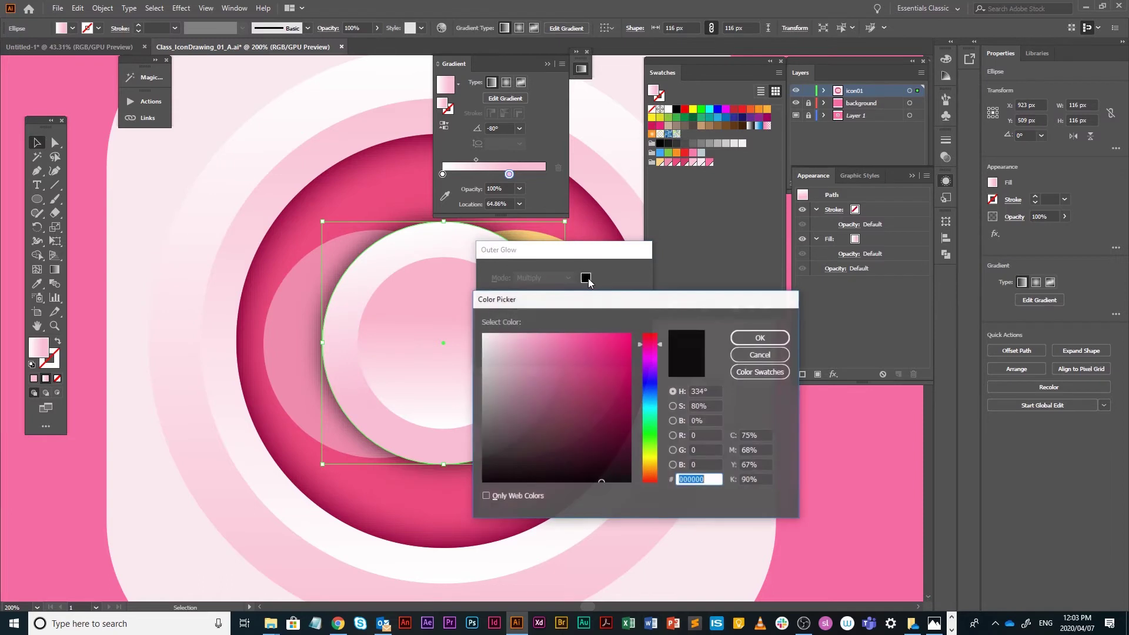
pyautogui.click(572, 369)
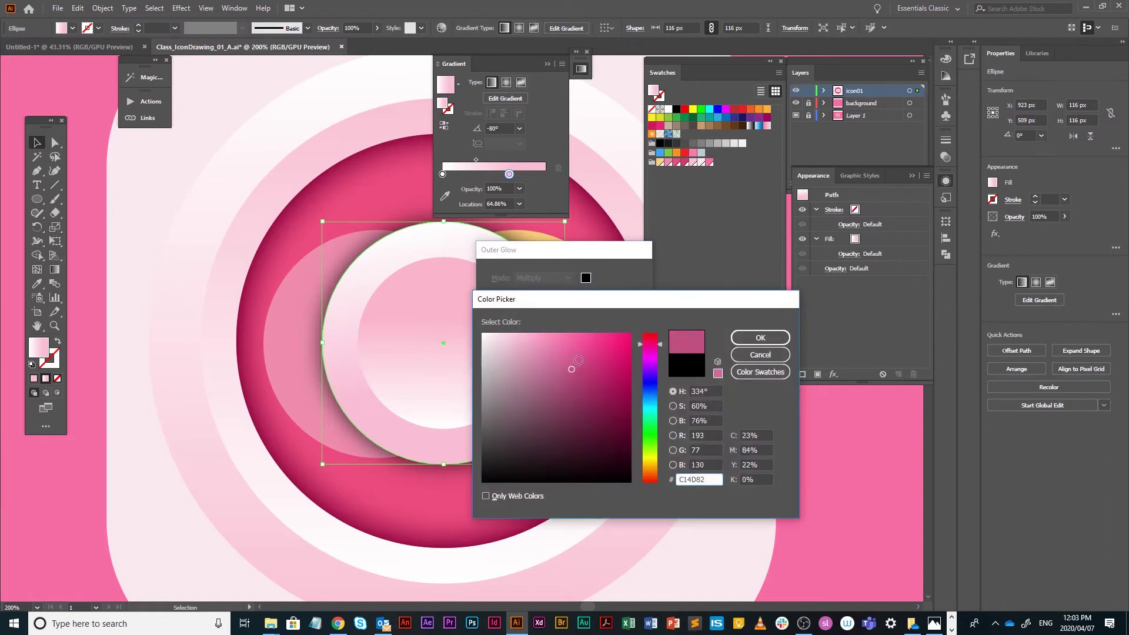
pyautogui.click(778, 339)
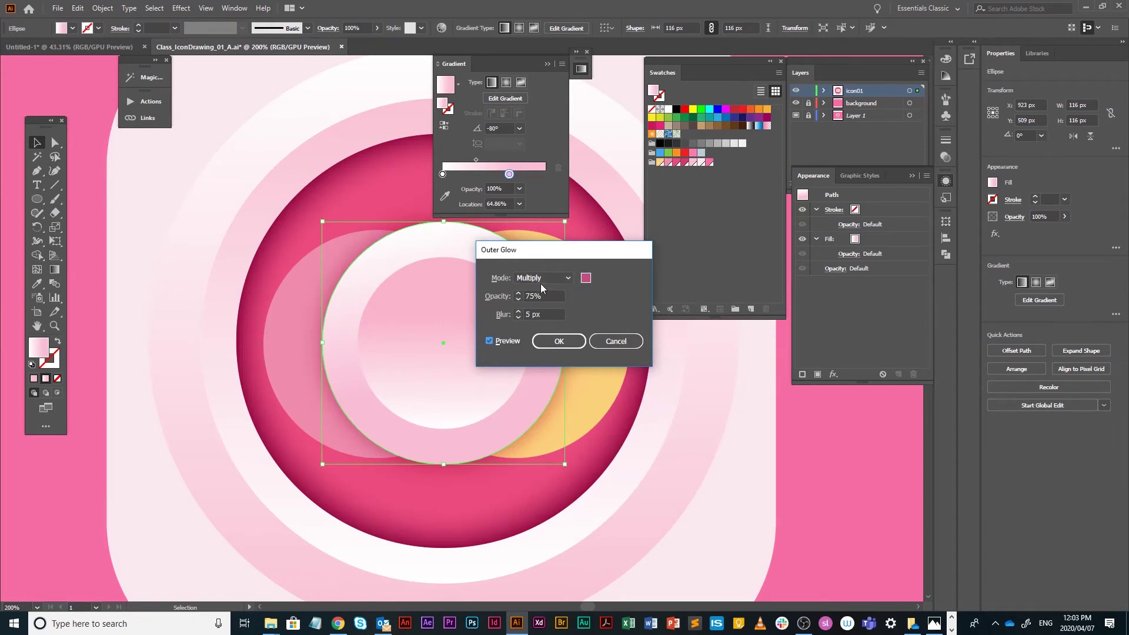
pyautogui.click(518, 295)
pyautogui.write('50')
pyautogui.hotkey('shift', 'Tab')
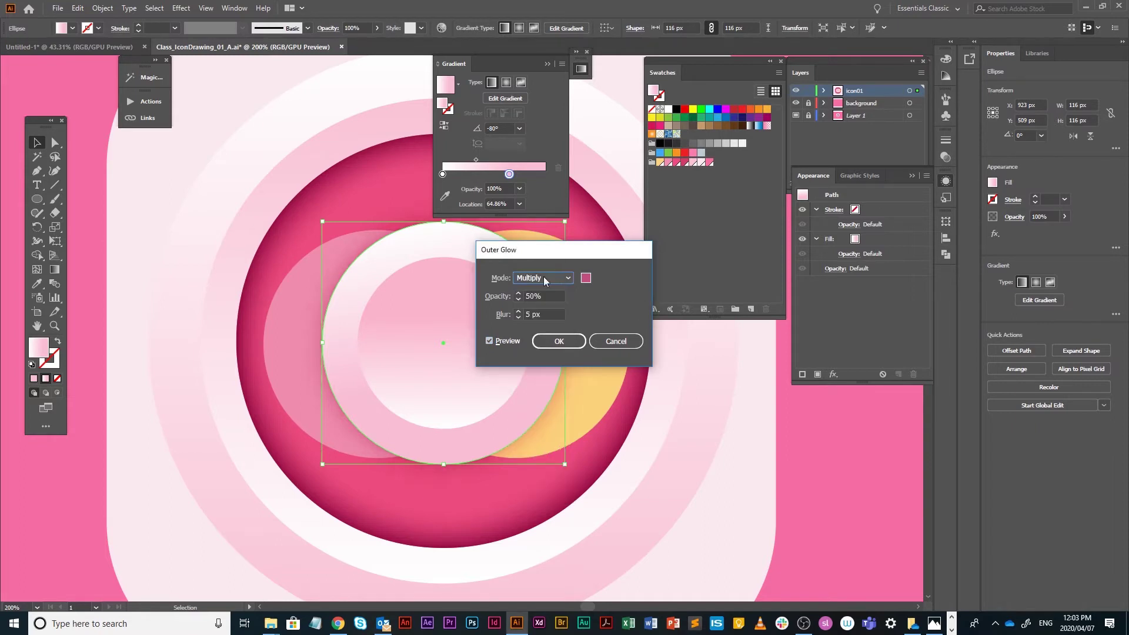
pyautogui.click(572, 343)
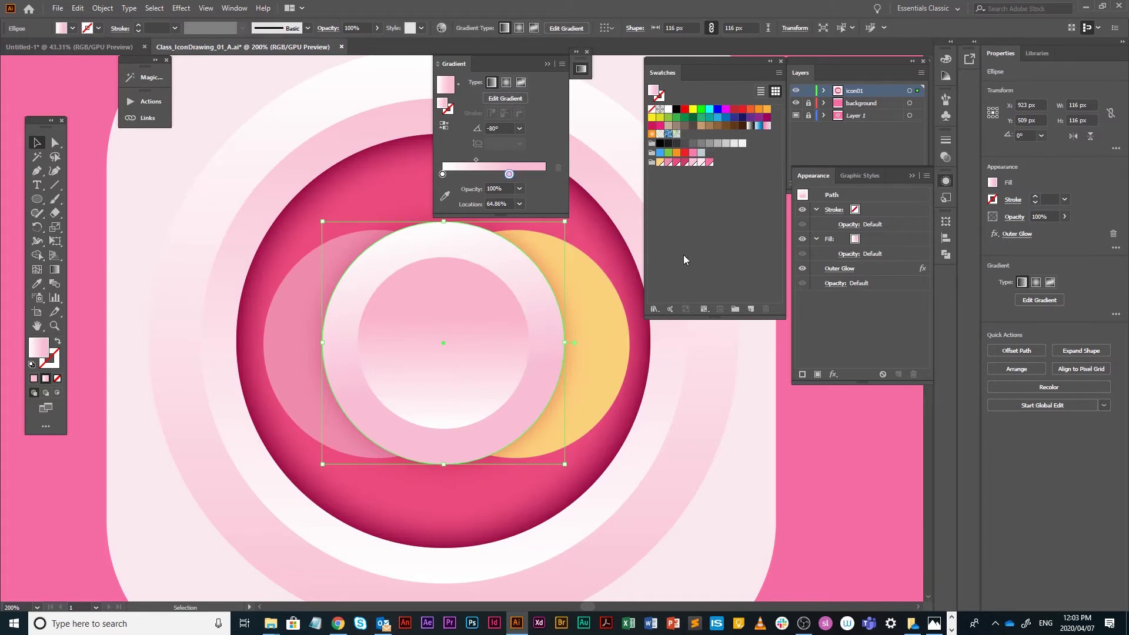
pyautogui.hotkey('ctrl', 's')
# Step: In outline view, draw a white rounded rectangle about 3 × 14 px over the first bar of the reference's pause symbol
pyautogui.hotkey('ctrl', 'y')
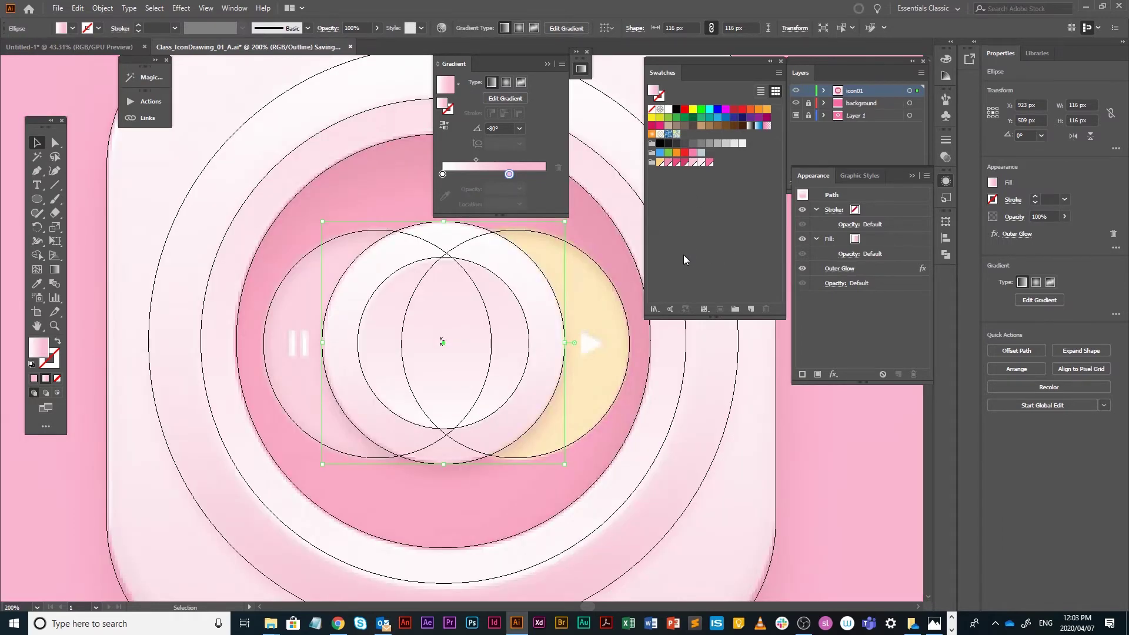
pyautogui.hotkey('ctrl', 'y')
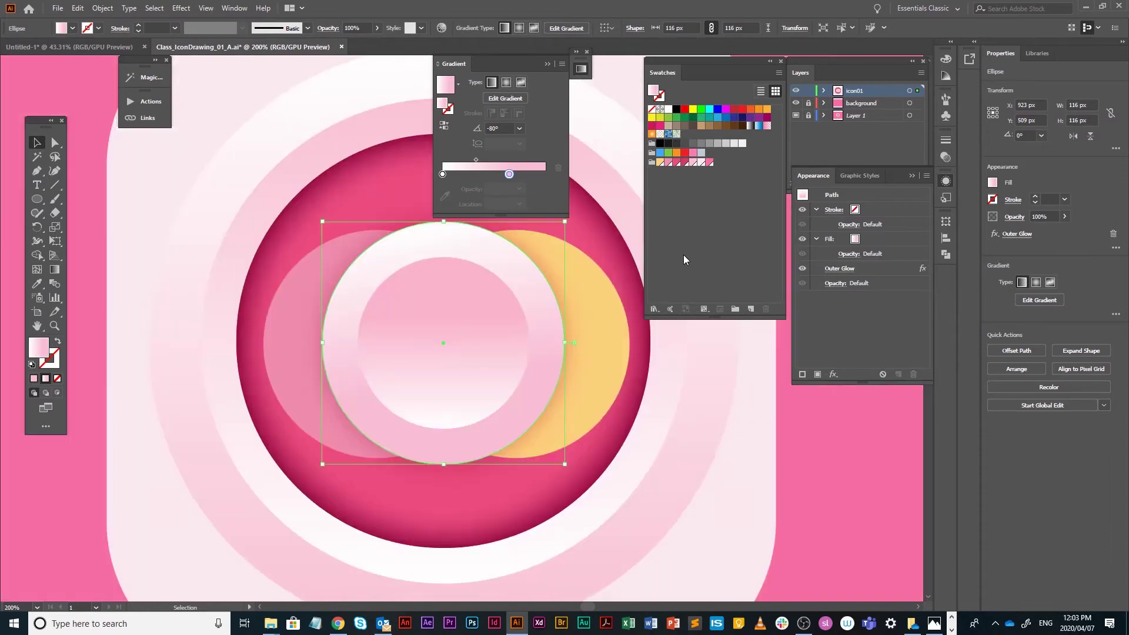
pyautogui.hotkey('ctrl', 'y')
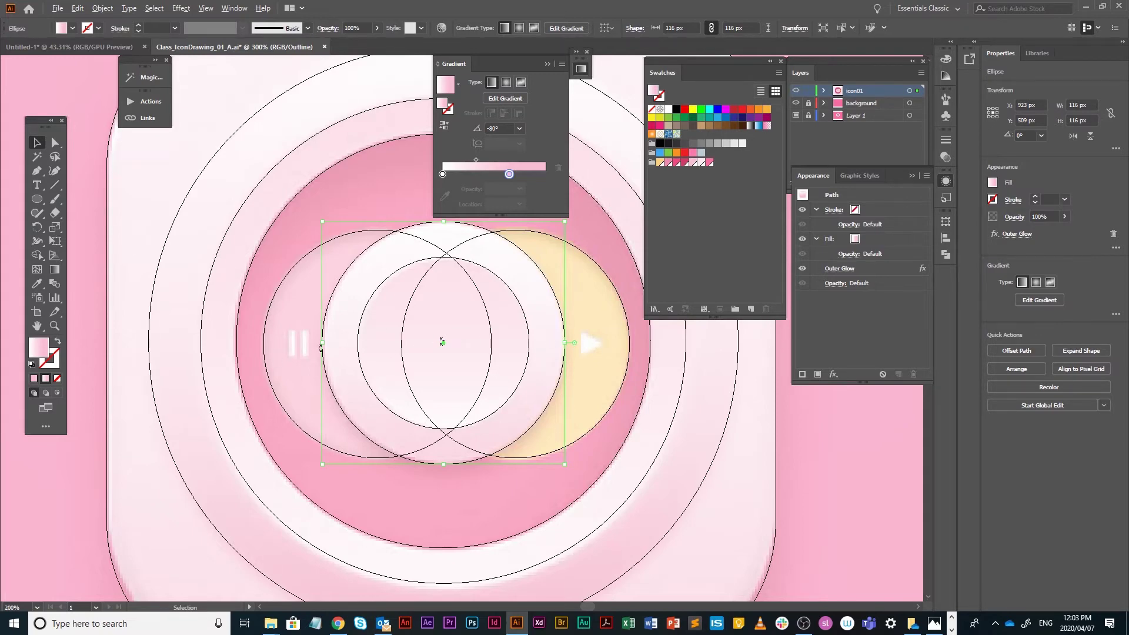
pyautogui.scroll(4, 318, 346)
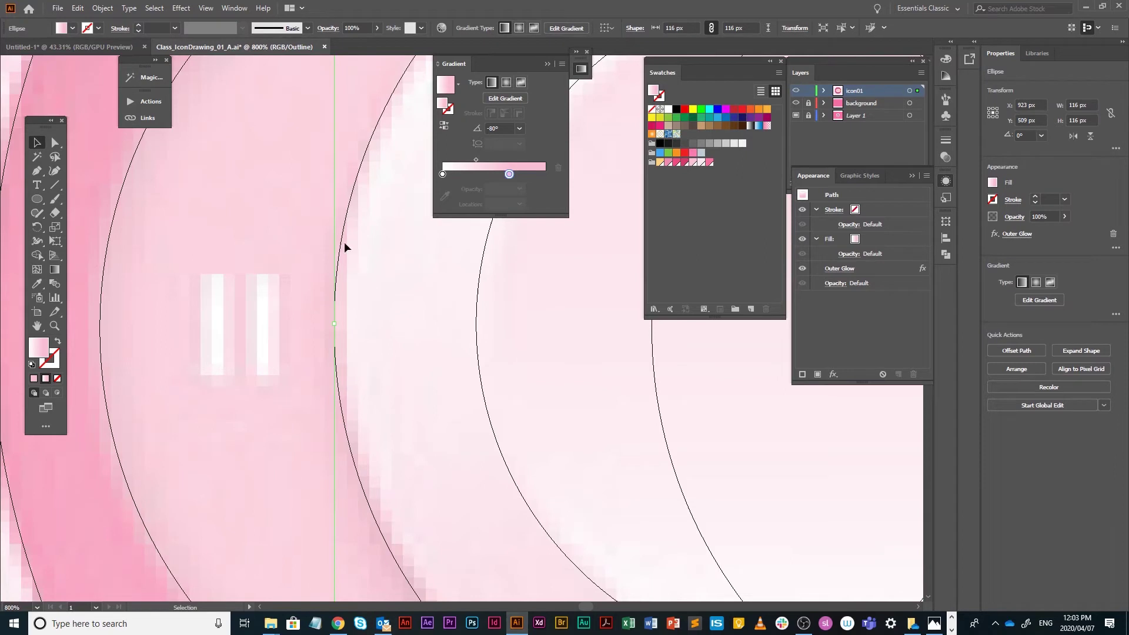
pyautogui.click(37, 199)
pyautogui.moveTo(37, 200); pyautogui.dragTo(100, 213)
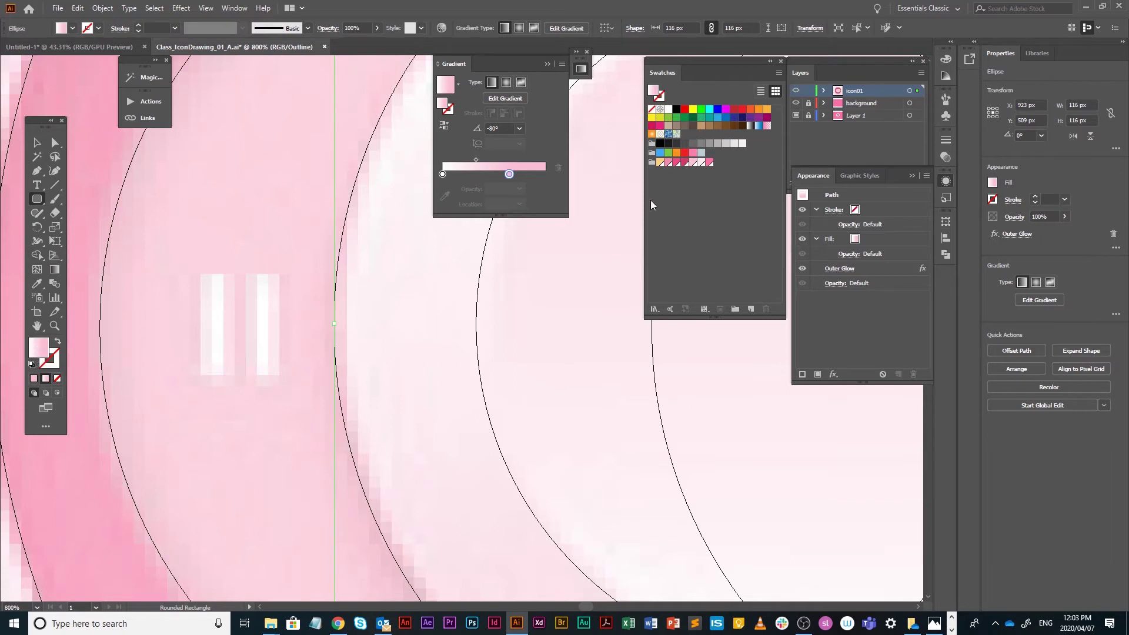
pyautogui.click(668, 109)
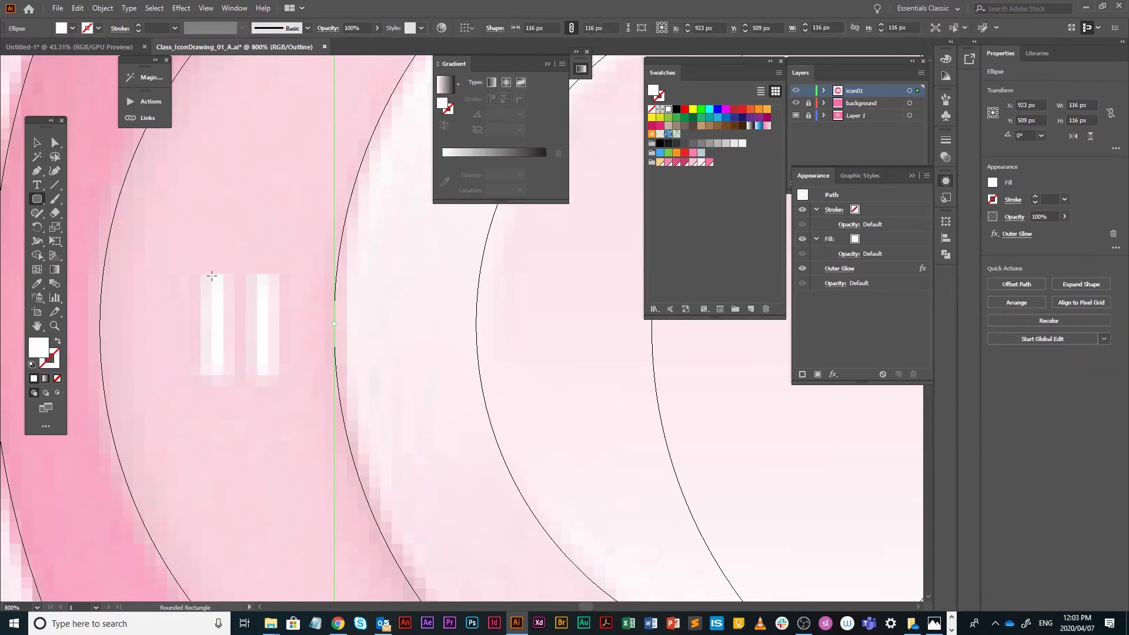
pyautogui.moveTo(210, 284); pyautogui.dragTo(234, 391)
pyautogui.press('v')
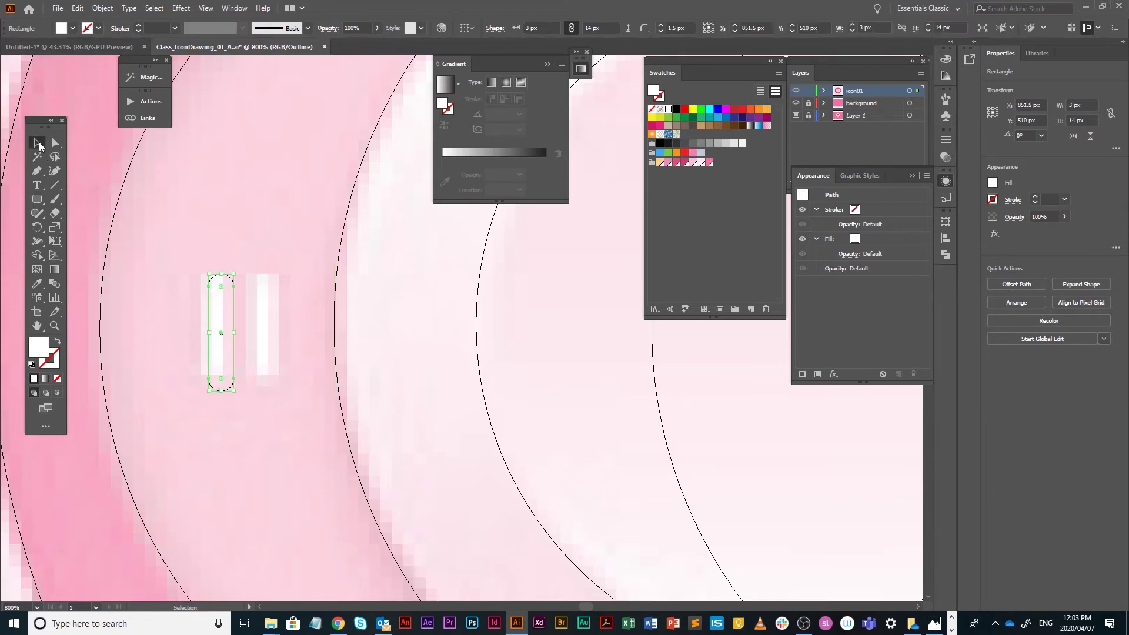
# Step: Align the rounded bar with the reference's first pause bar and duplicate it horizontally onto the second bar
pyautogui.moveTo(233, 305); pyautogui.dragTo(226, 299)
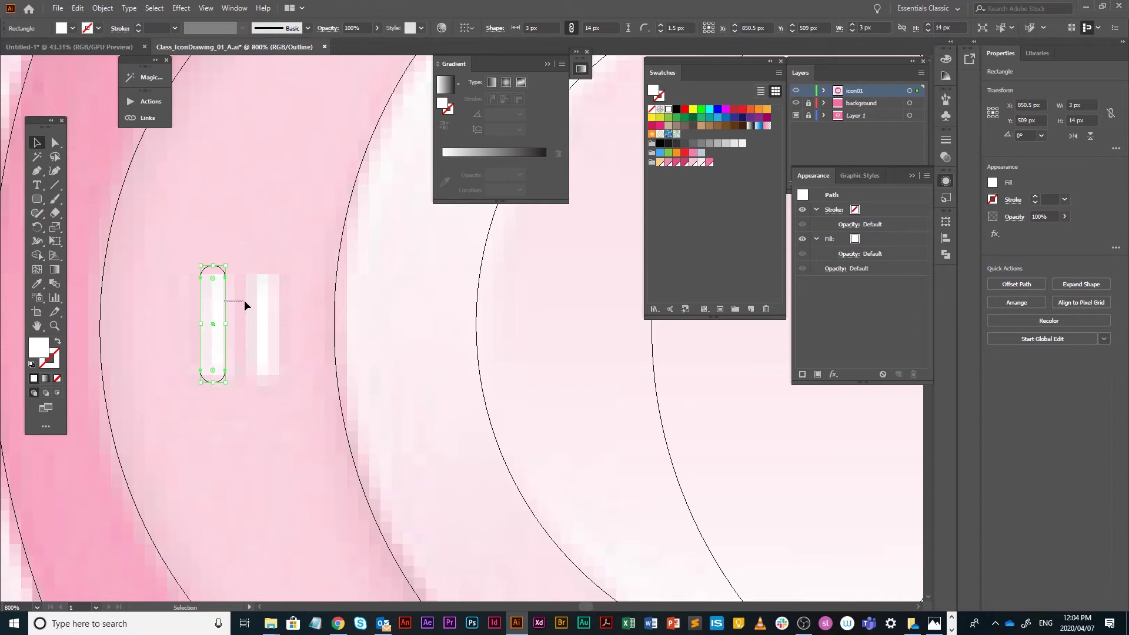
pyautogui.click(265, 302)
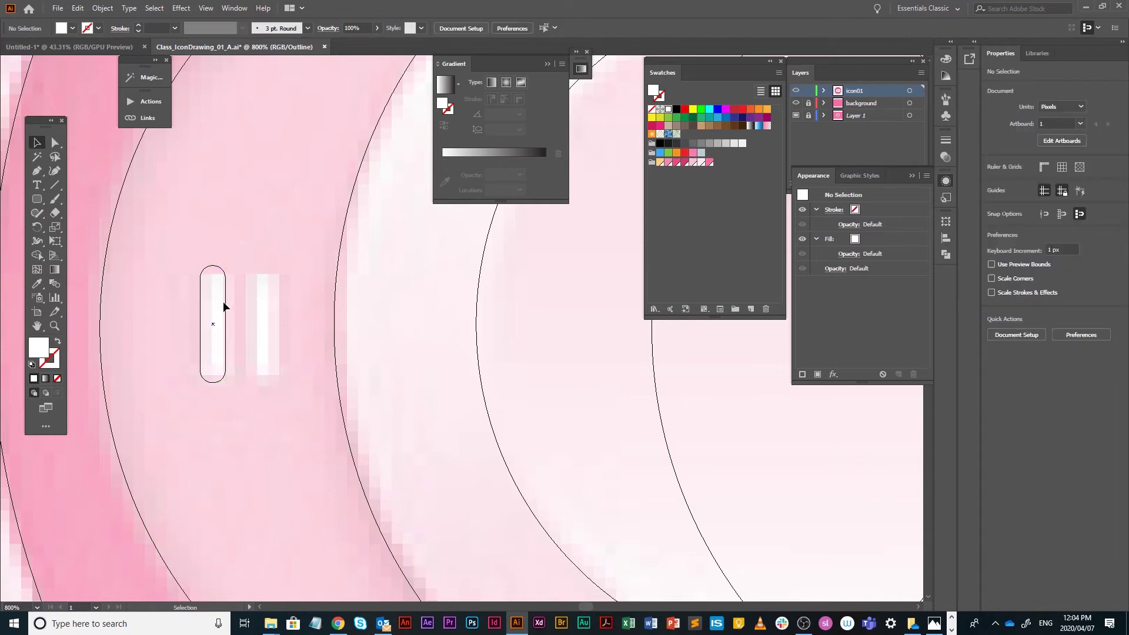
pyautogui.keyDown('alt'); pyautogui.moveTo(227, 306); pyautogui.dragTo(277, 306); pyautogui.keyUp('alt')
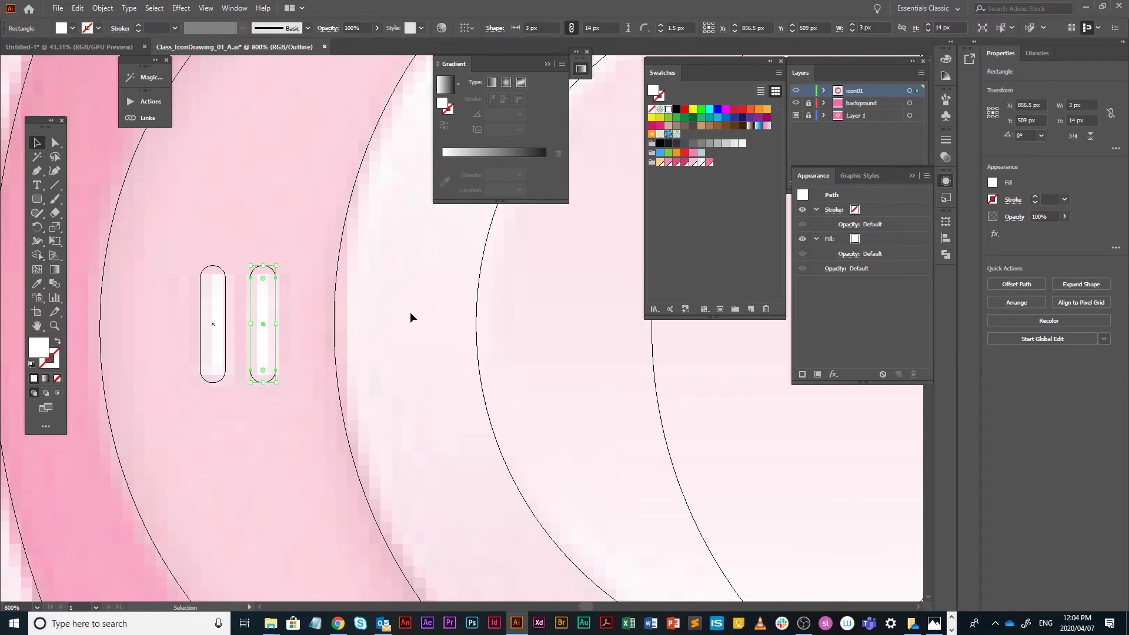
# Step: Try to draw a polygon about 29 px wide freehand over the reference's play triangle, and undo it
pyautogui.scroll(-2, 411, 315)
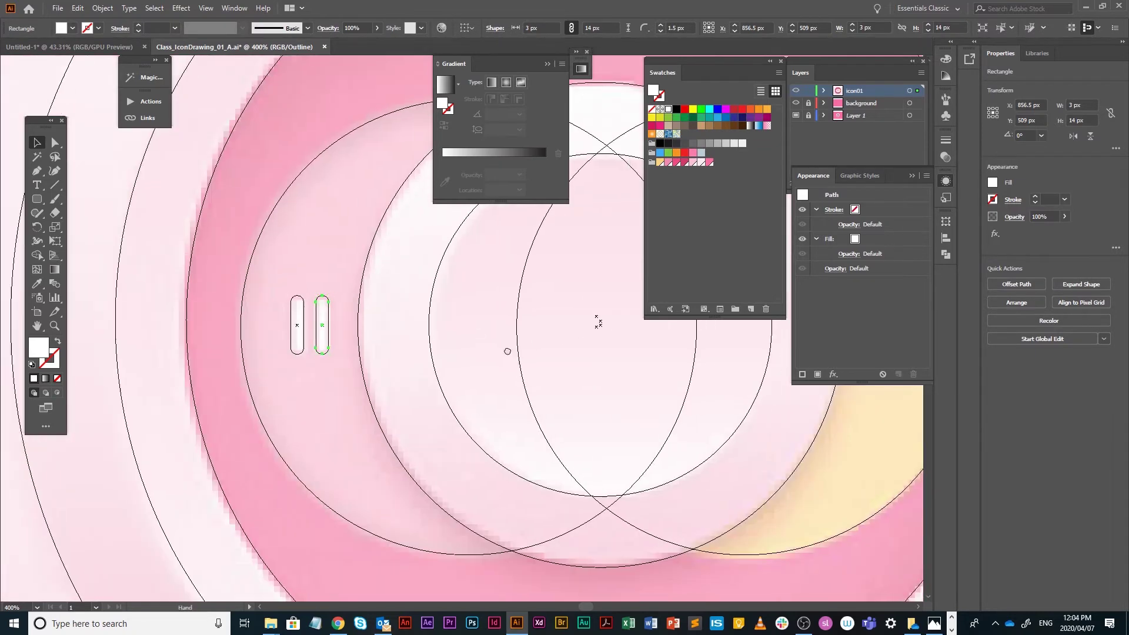
pyautogui.moveTo(584, 349); pyautogui.dragTo(343, 328)
pyautogui.scroll(1, 444, 340)
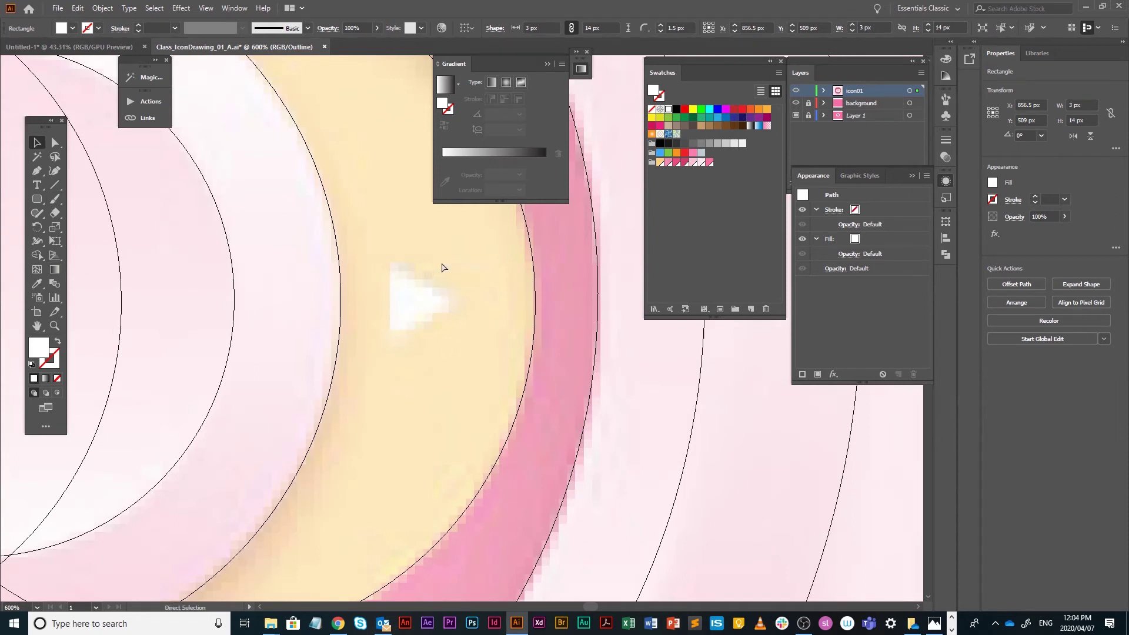
pyautogui.hotkey('ctrl', 'y')
pyautogui.hotkey('ctrl', 'y')
pyautogui.click(37, 199)
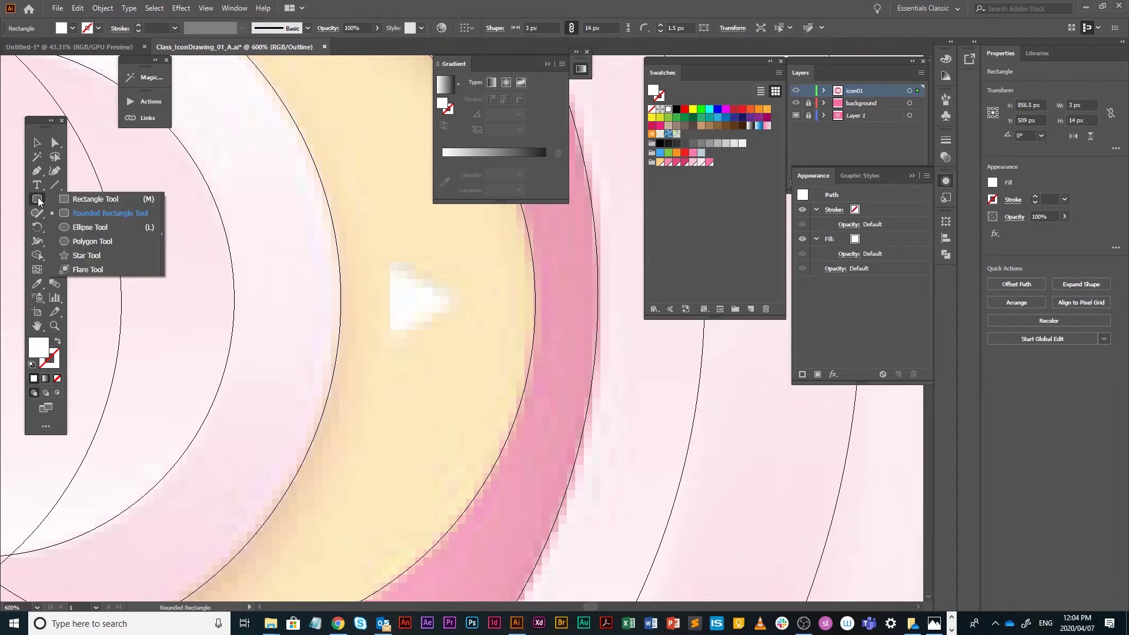
pyautogui.click(92, 241)
pyautogui.moveTo(386, 266); pyautogui.dragTo(453, 331)
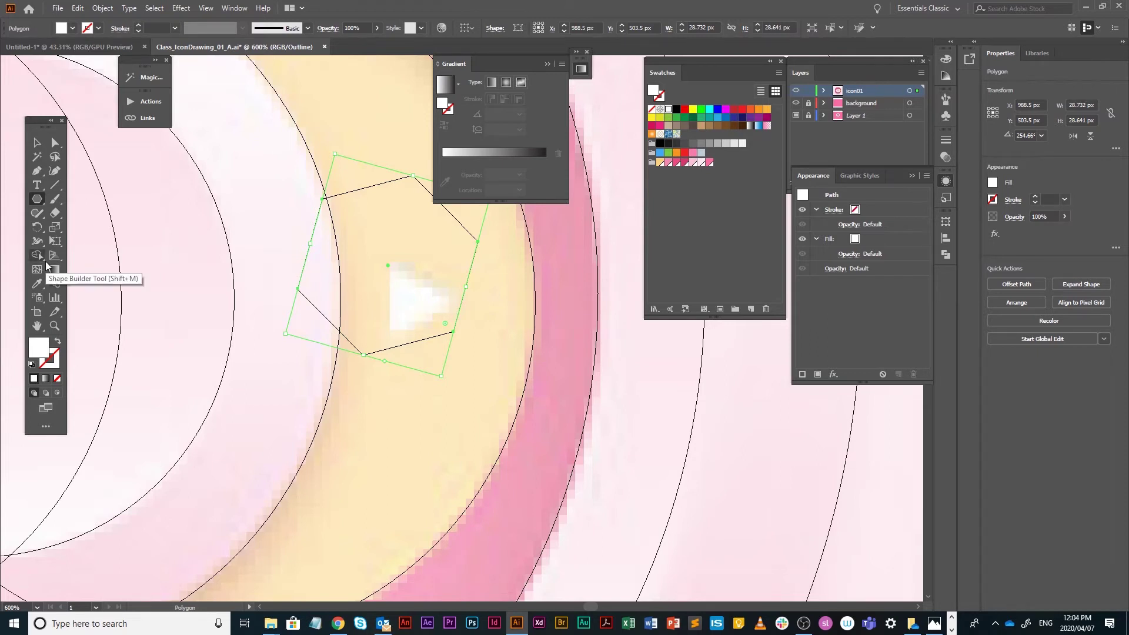
pyautogui.hotkey('ctrl', 'z')
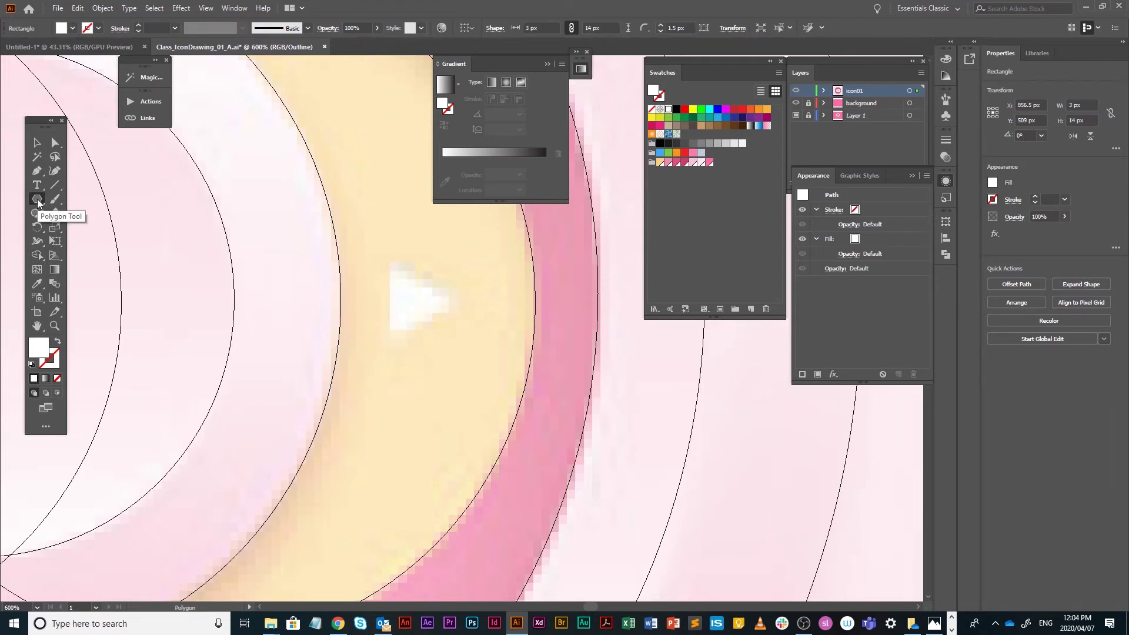
# Step: Create a white three-sided polygon with a radius of 14.8495 px and place it over the reference's play symbol
pyautogui.click(316, 249)
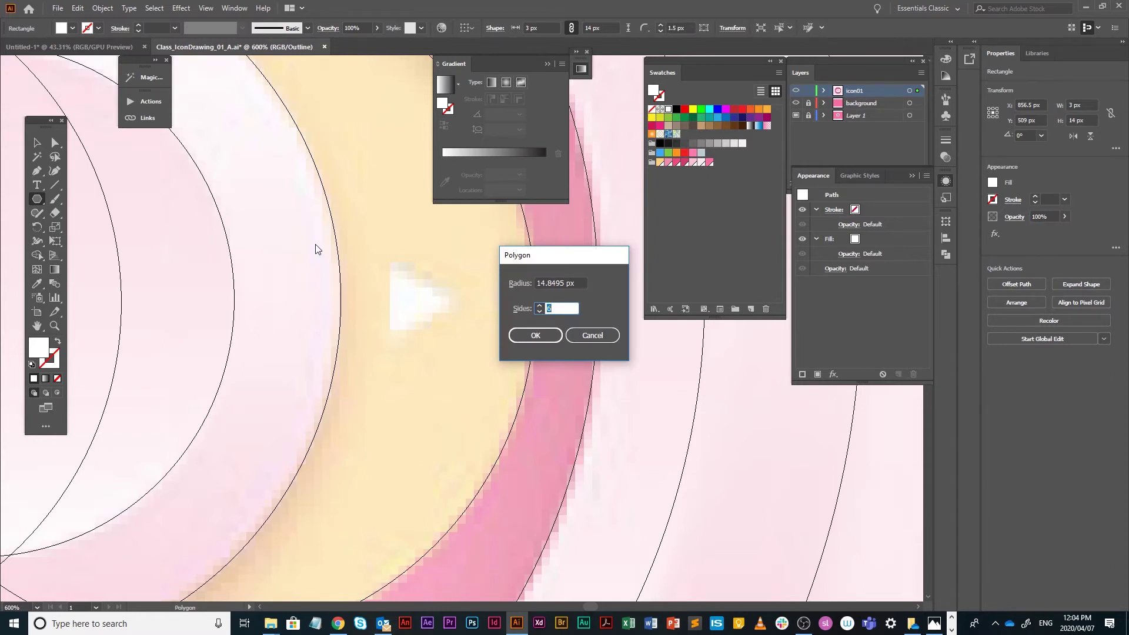
pyautogui.write('3')
pyautogui.click(533, 338)
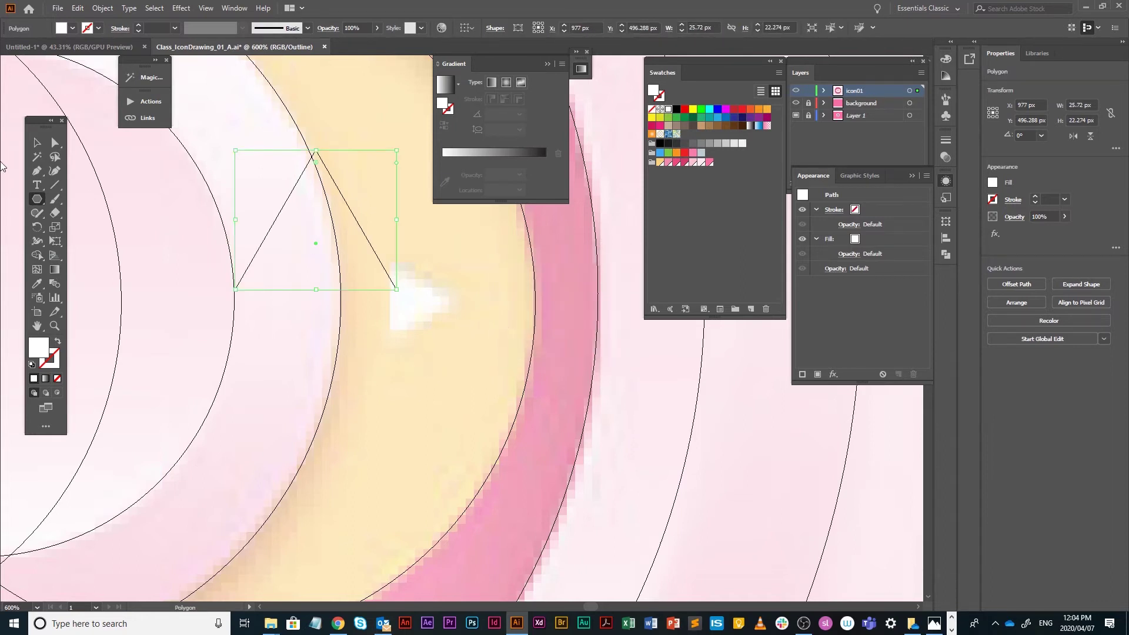
pyautogui.click(37, 143)
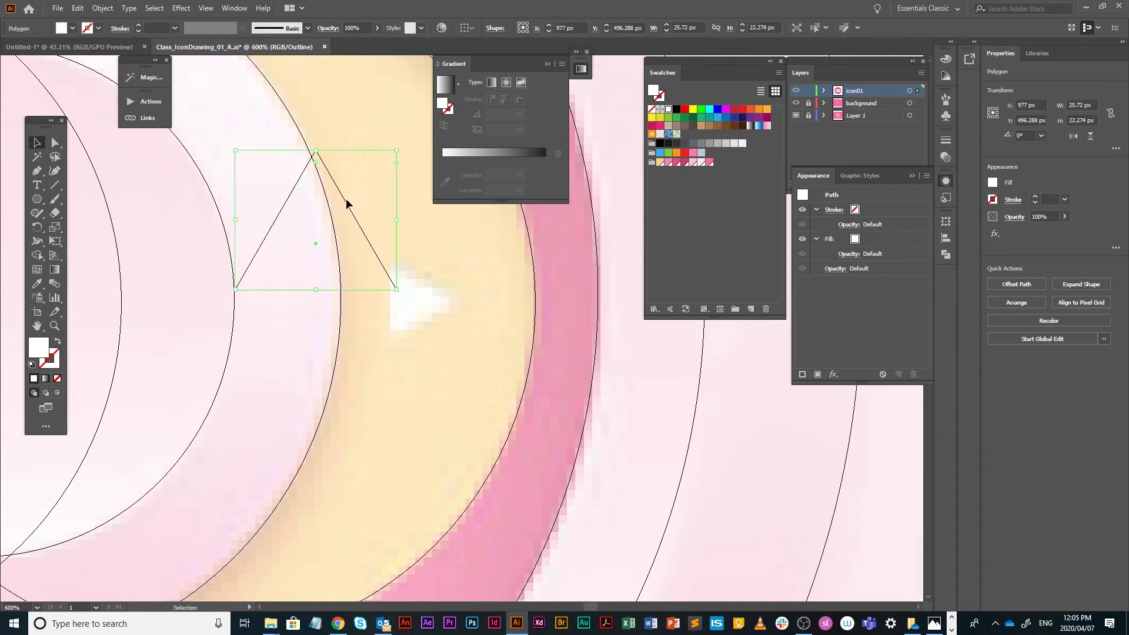
pyautogui.moveTo(346, 203); pyautogui.dragTo(443, 252)
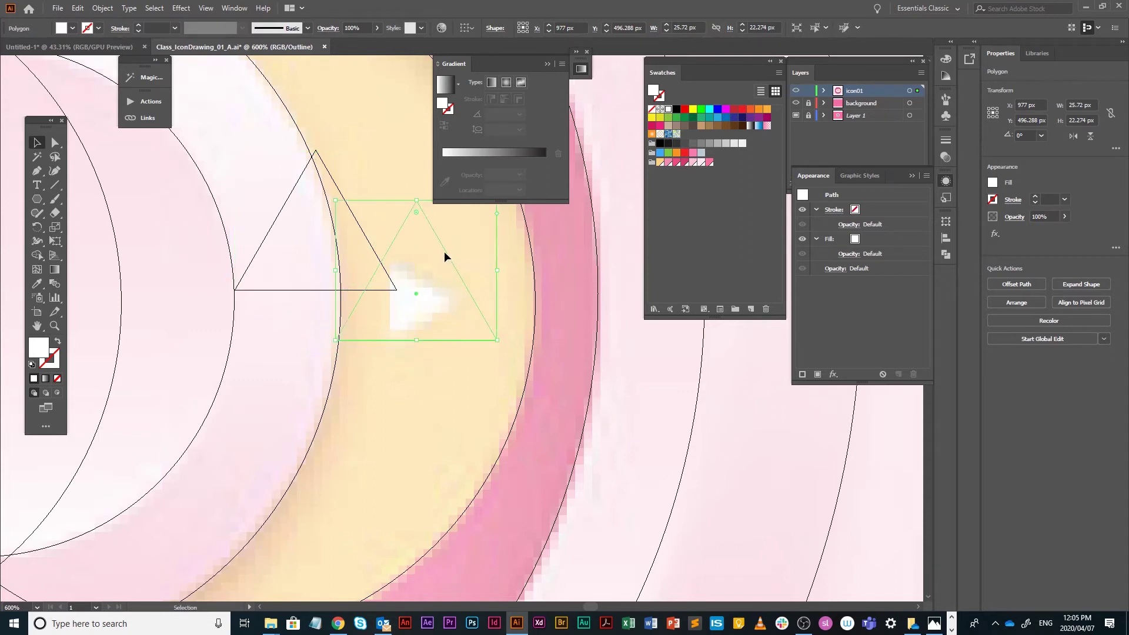
# Step: Try rotating the triangle by 90°, and turn it back by -90°
pyautogui.doubleClick(37, 227)
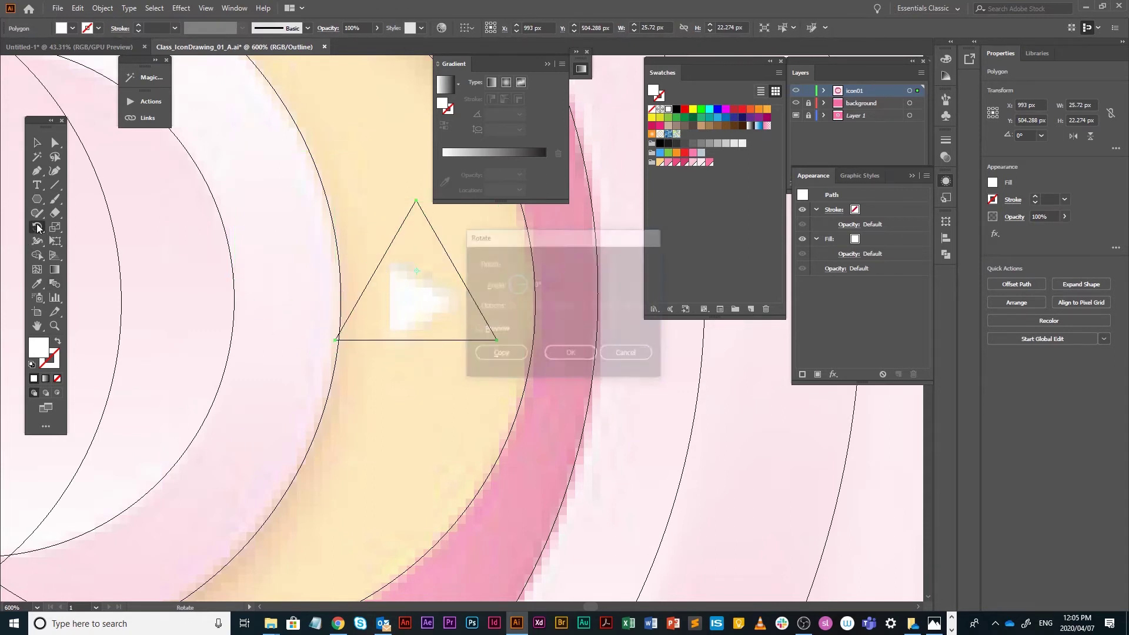
pyautogui.click(555, 284)
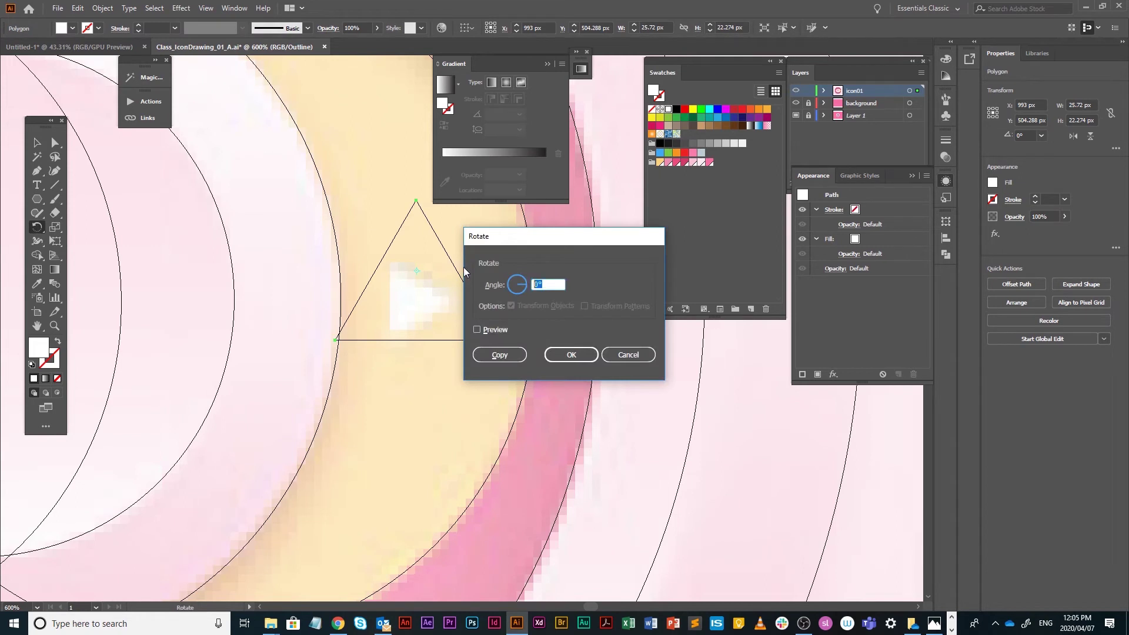
pyautogui.write('90')
pyautogui.press('Return')
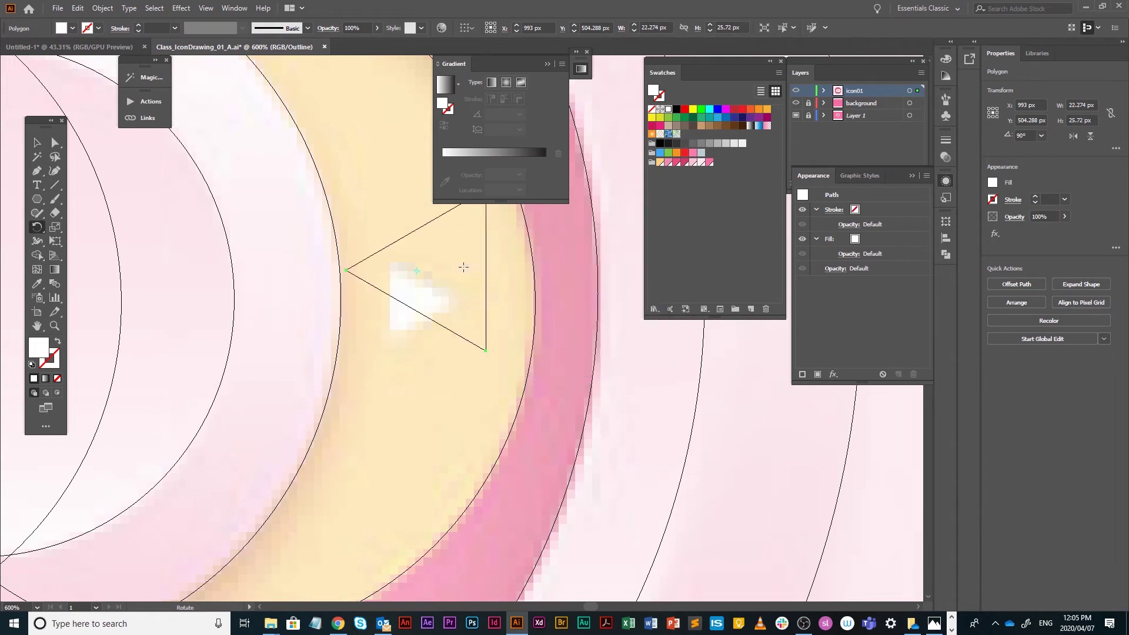
pyautogui.doubleClick(37, 226)
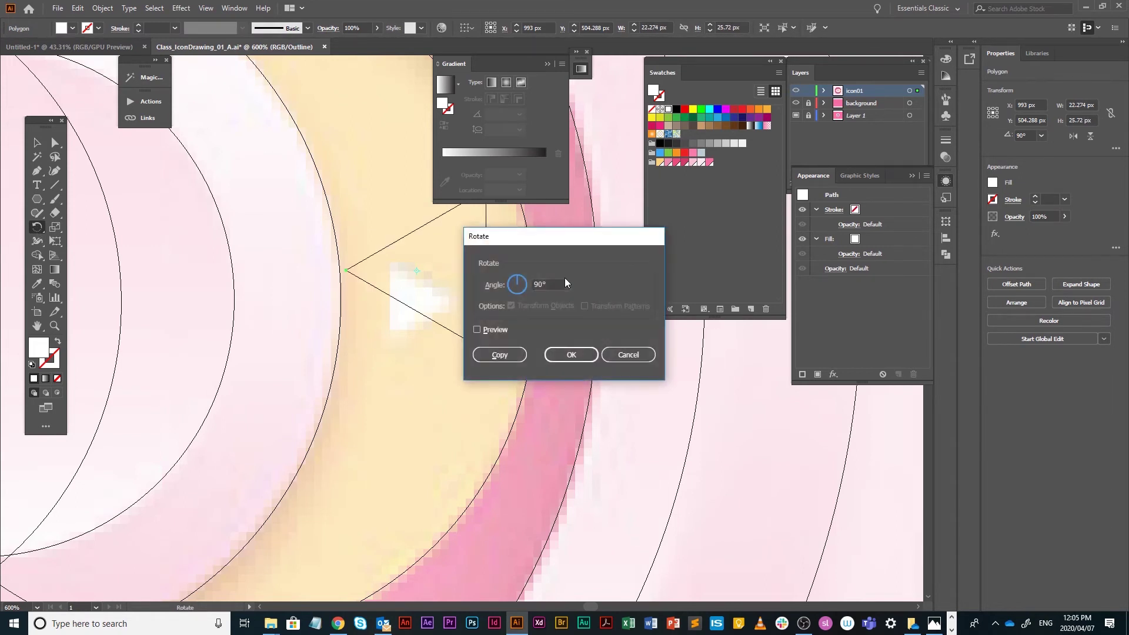
pyautogui.click(550, 285)
pyautogui.write('-90')
pyautogui.press('Return')
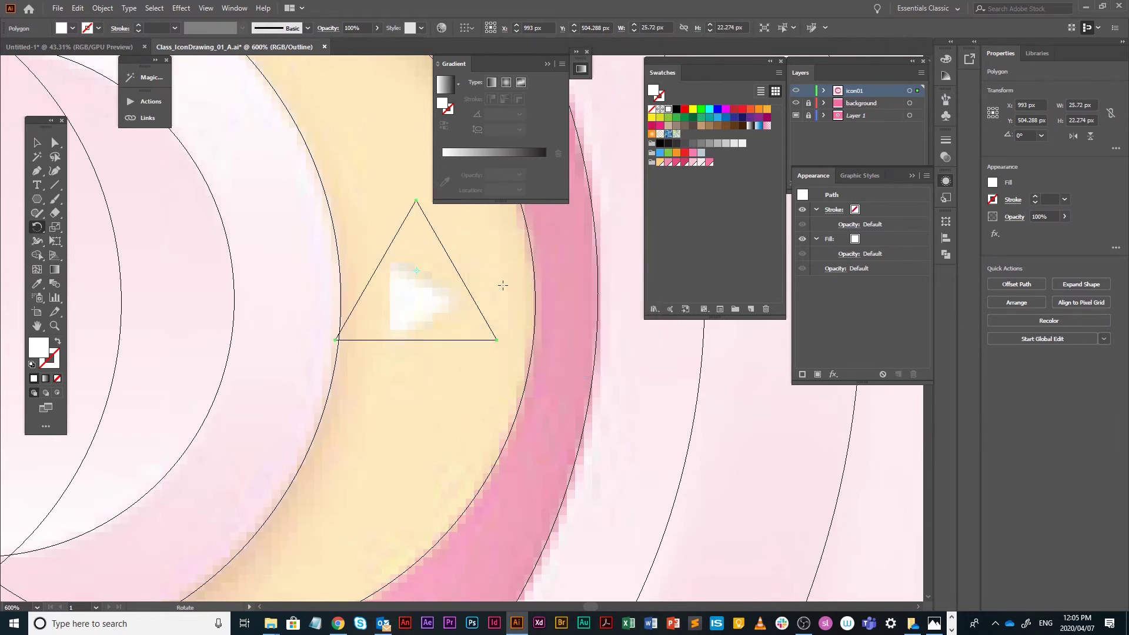
pyautogui.doubleClick(37, 227)
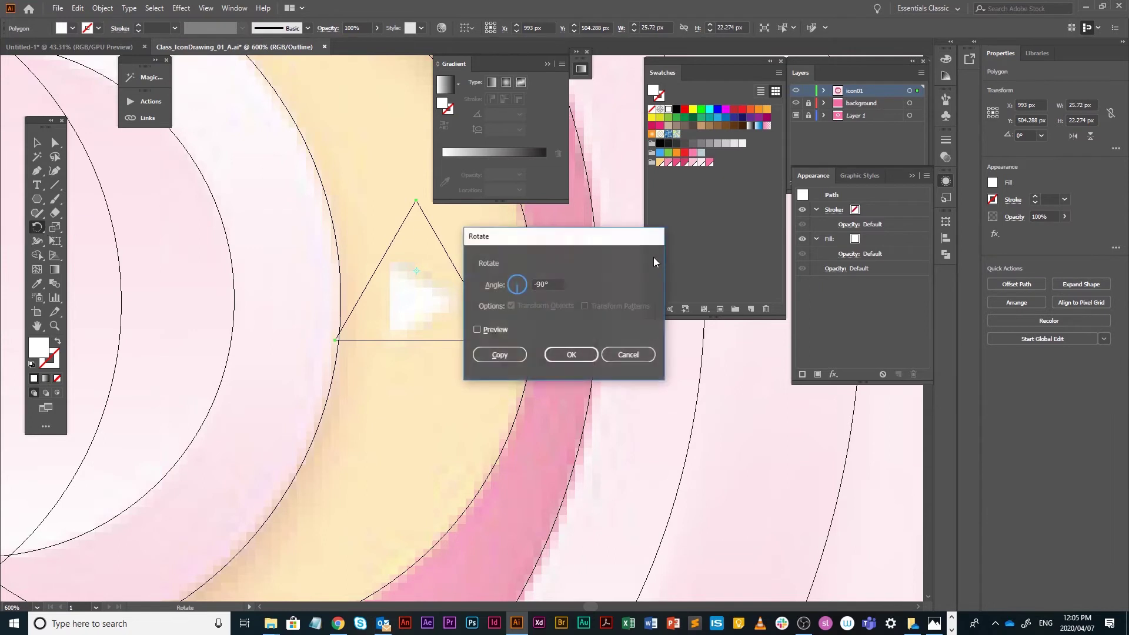
pyautogui.click(526, 283)
pyautogui.click(527, 284)
pyautogui.write('0')
pyautogui.press('Return')
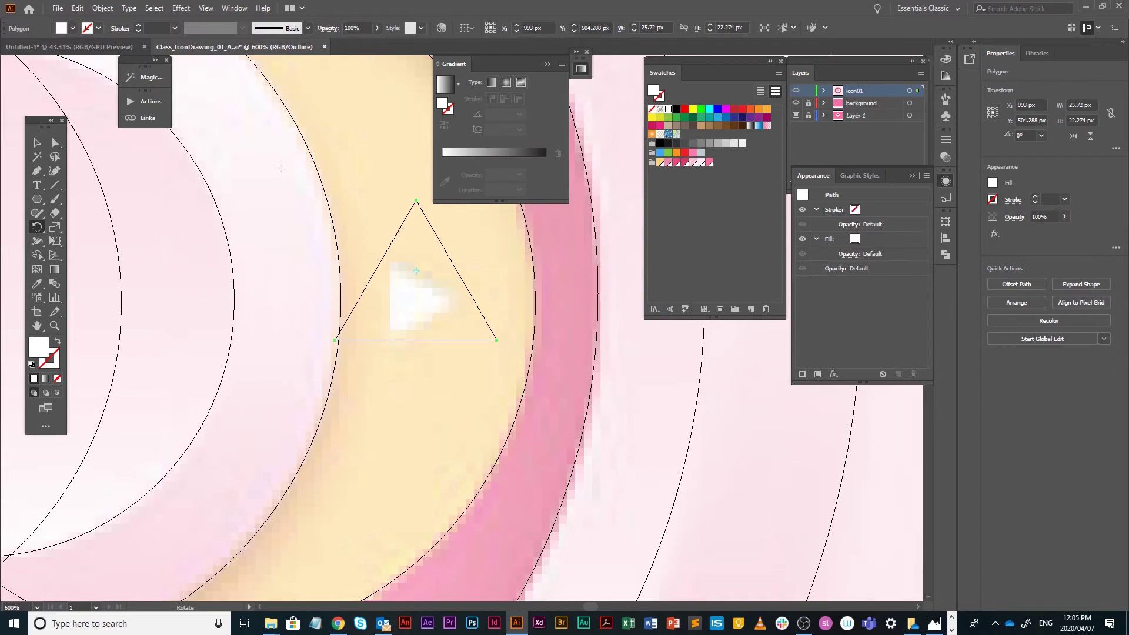
pyautogui.click(395, 259)
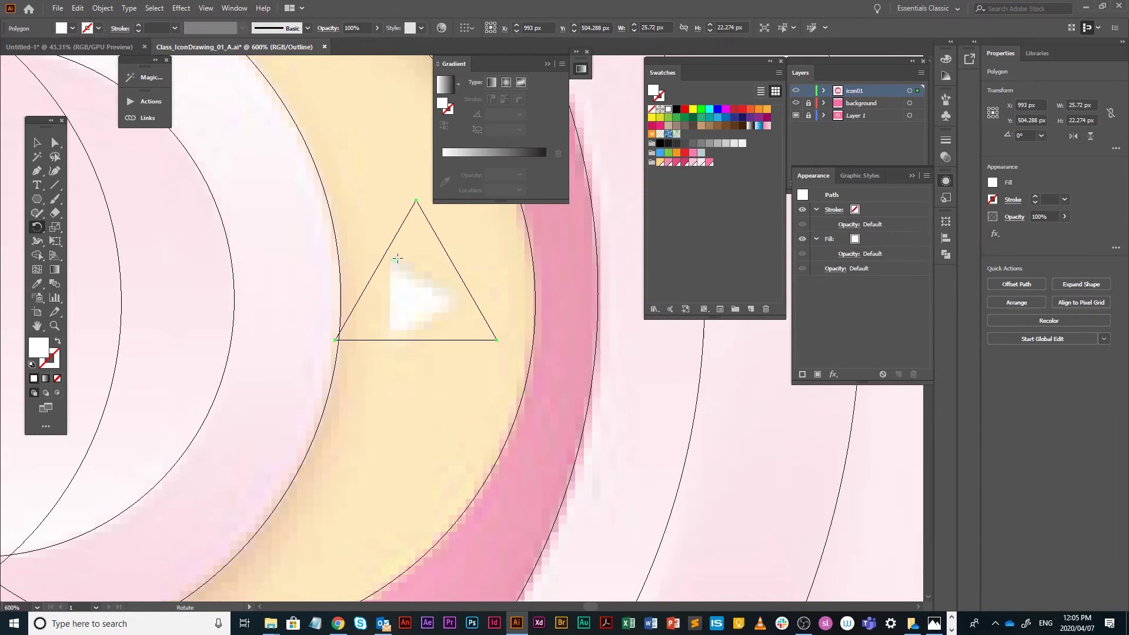
# Step: Rotate the triangle by 180° plus a further quarter turn so that it points right
pyautogui.doubleClick(37, 228)
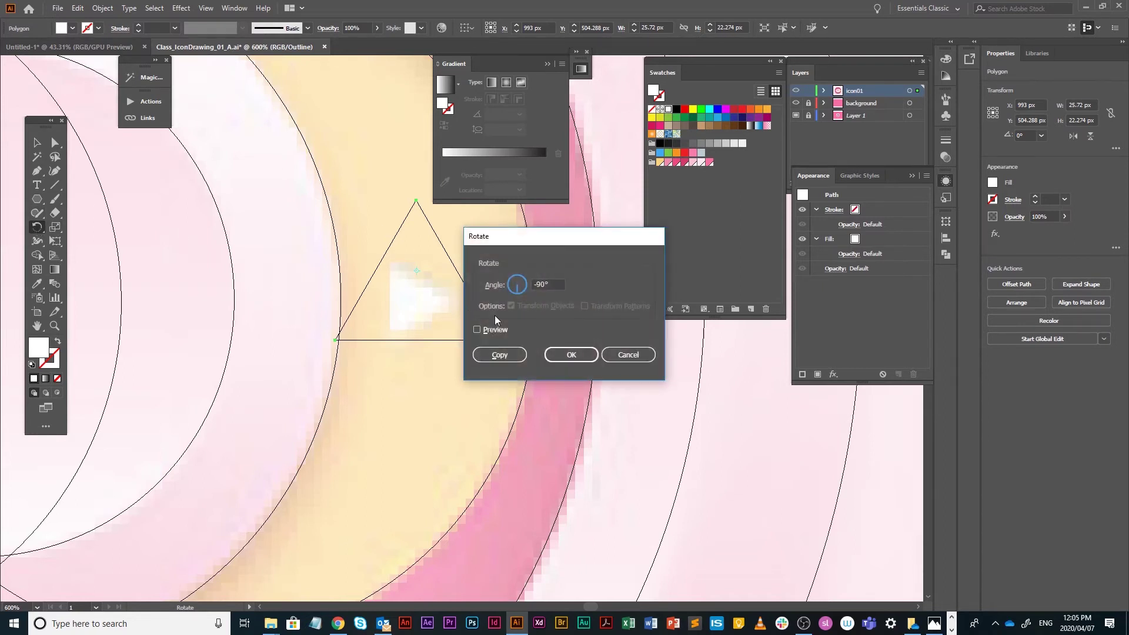
pyautogui.doubleClick(555, 287)
pyautogui.write('180')
pyautogui.press('Return')
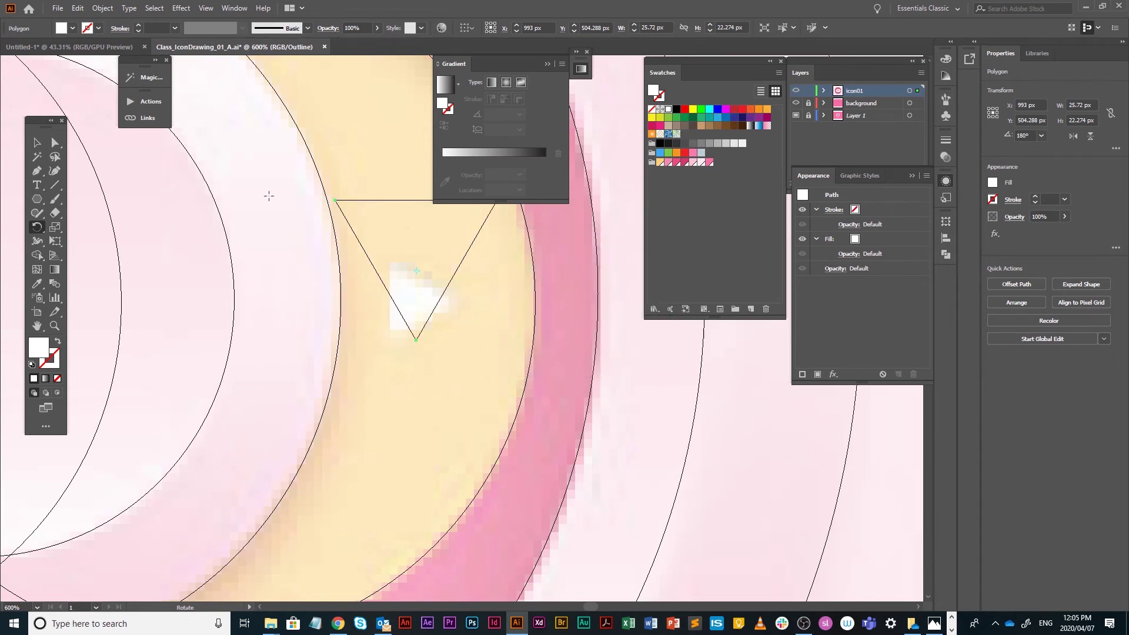
pyautogui.moveTo(348, 235); pyautogui.dragTo(381, 318)
# Step: Scale the triangle down proportionally to about 10 × 12 px to match the reference's play symbol
pyautogui.click(40, 145)
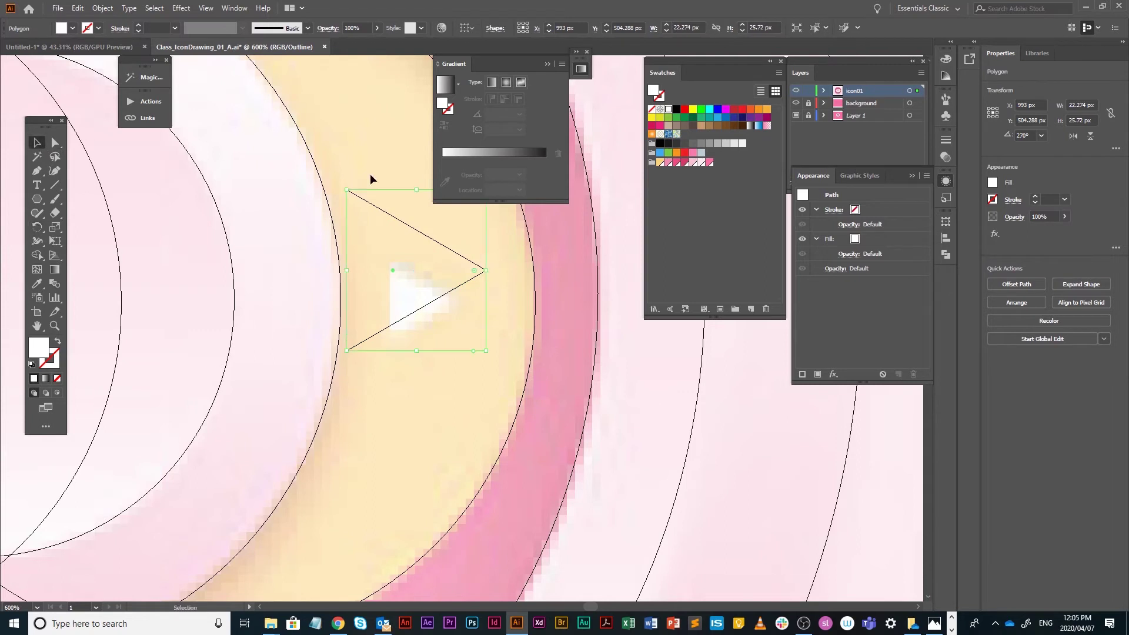
pyautogui.moveTo(486, 351); pyautogui.dragTo(451, 261)
pyautogui.moveTo(448, 333); pyautogui.dragTo(454, 336)
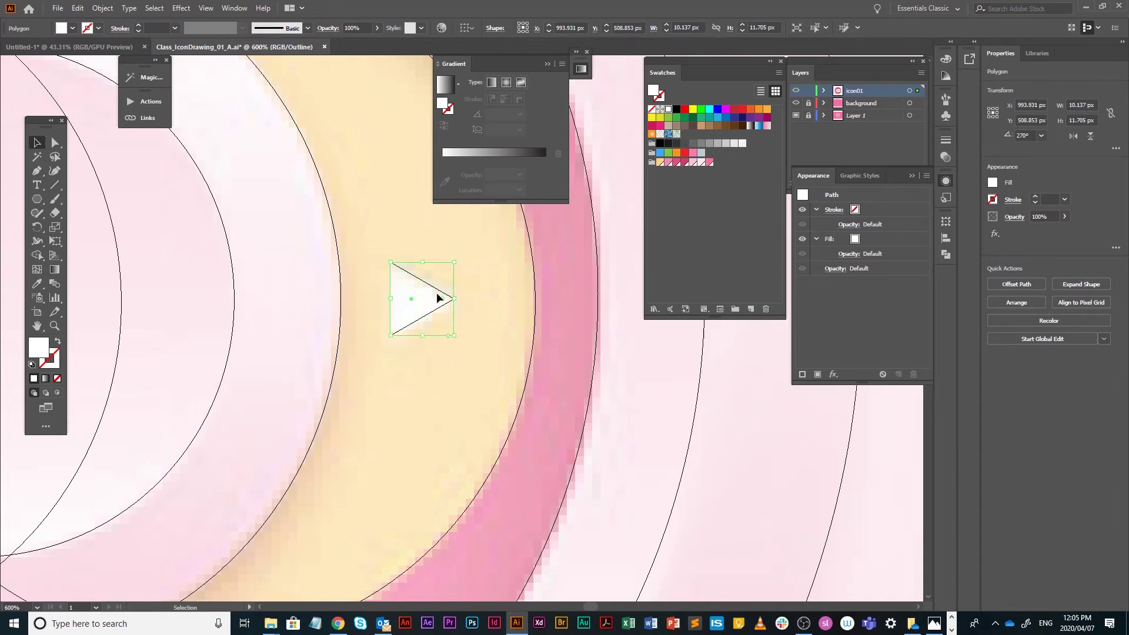
# Step: Return from outline view to preview and enlarge the play triangle slightly to about 12 × 14 px
pyautogui.hotkey('ctrl', 'y')
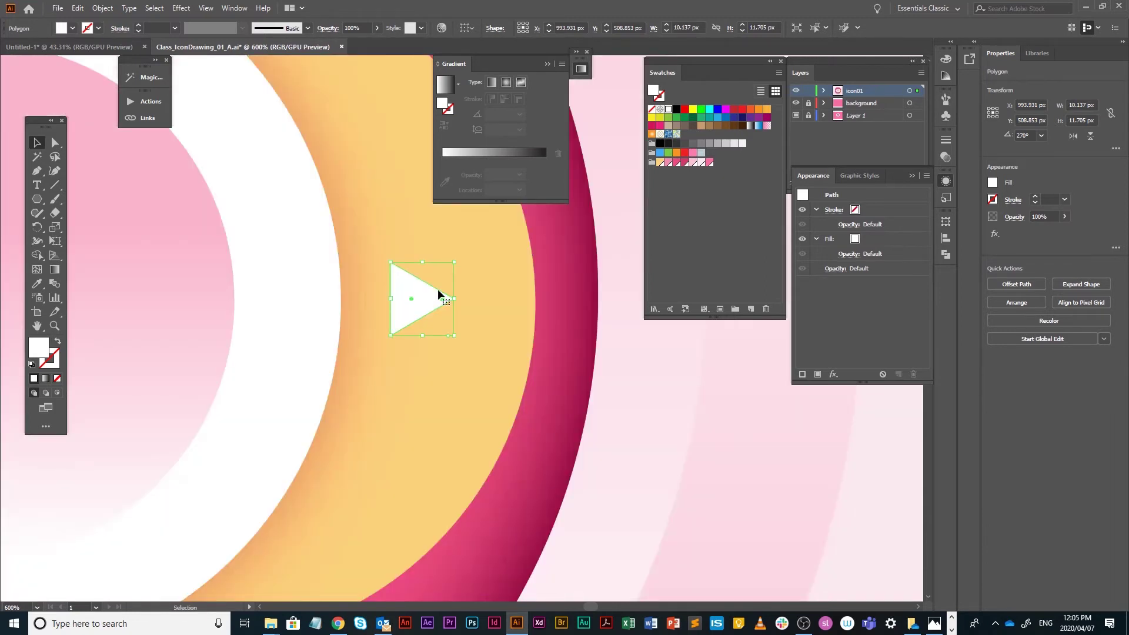
pyautogui.moveTo(457, 264); pyautogui.dragTo(456, 263)
pyautogui.moveTo(461, 259); pyautogui.dragTo(461, 257)
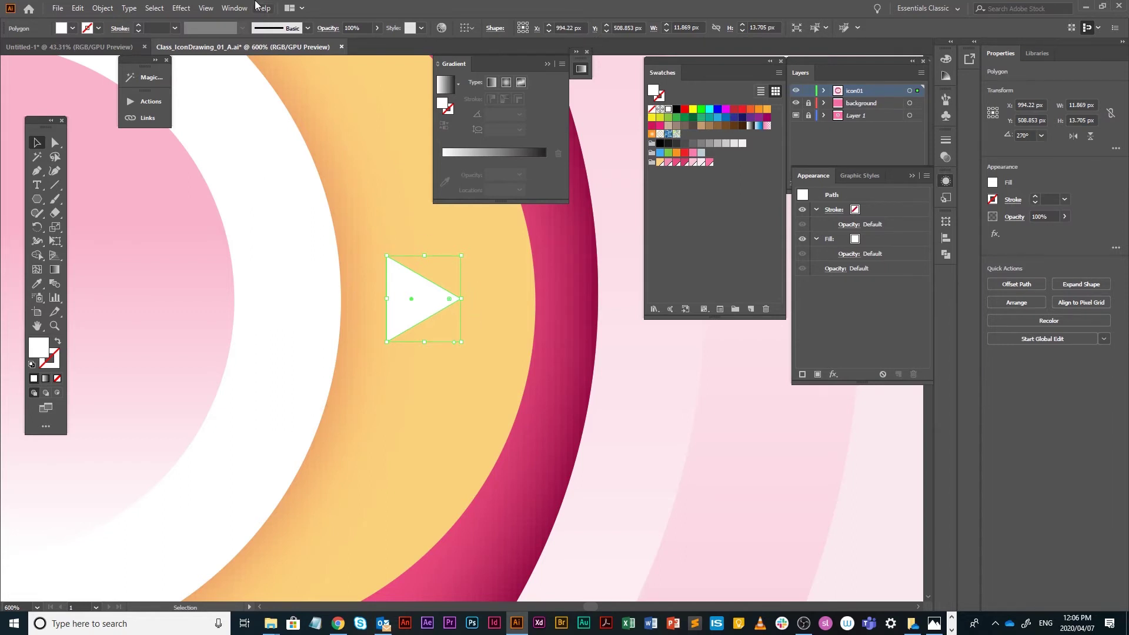
# Step: Apply a Round Corners effect with a 2 px radius to the play triangle
pyautogui.click(184, 9)
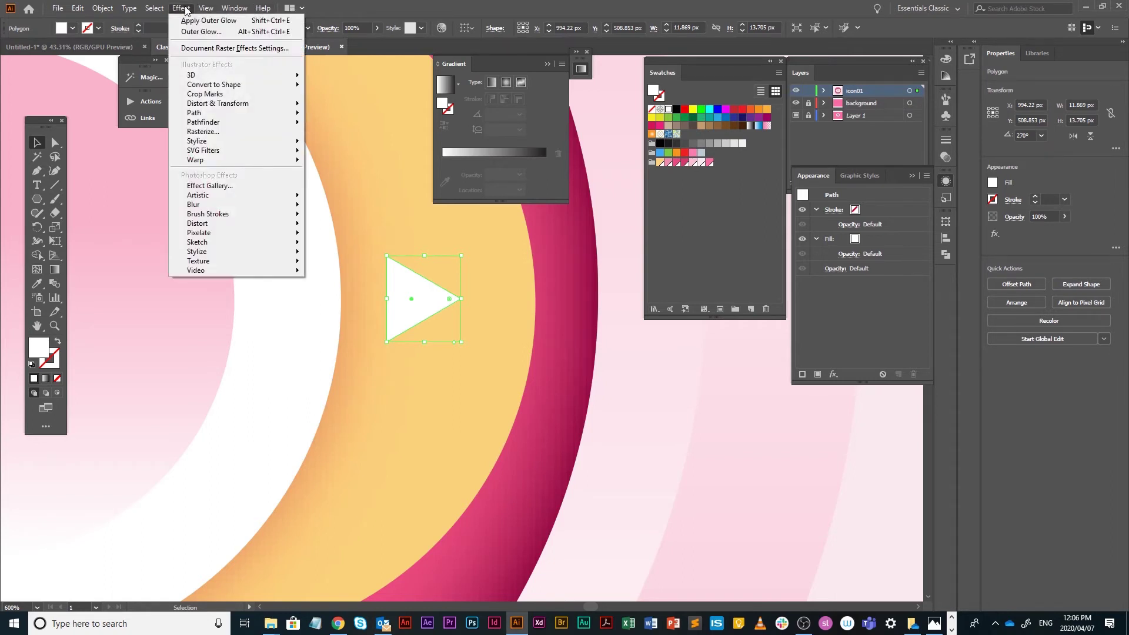
pyautogui.moveTo(201, 141)
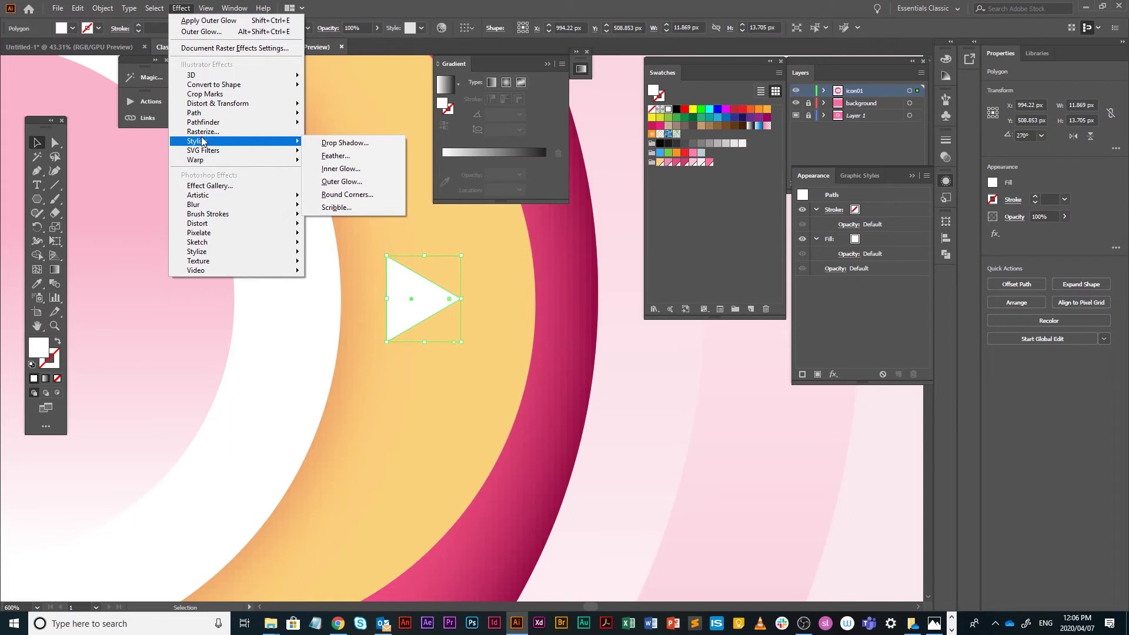
pyautogui.moveTo(284, 146)
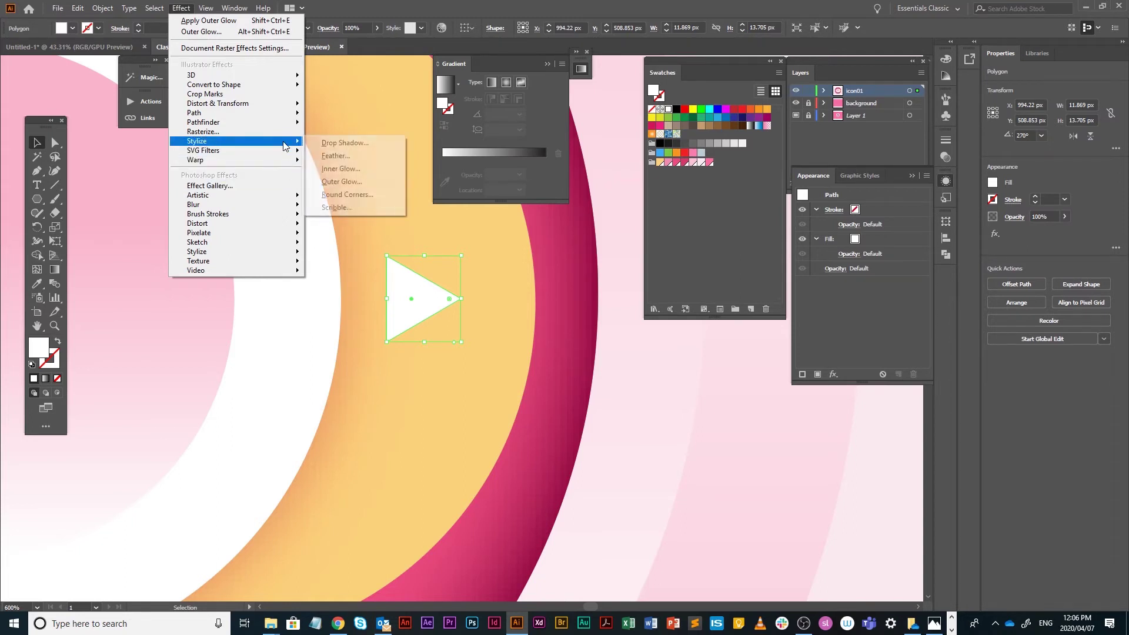
pyautogui.click(338, 198)
pyautogui.moveTo(372, 206); pyautogui.dragTo(284, 124)
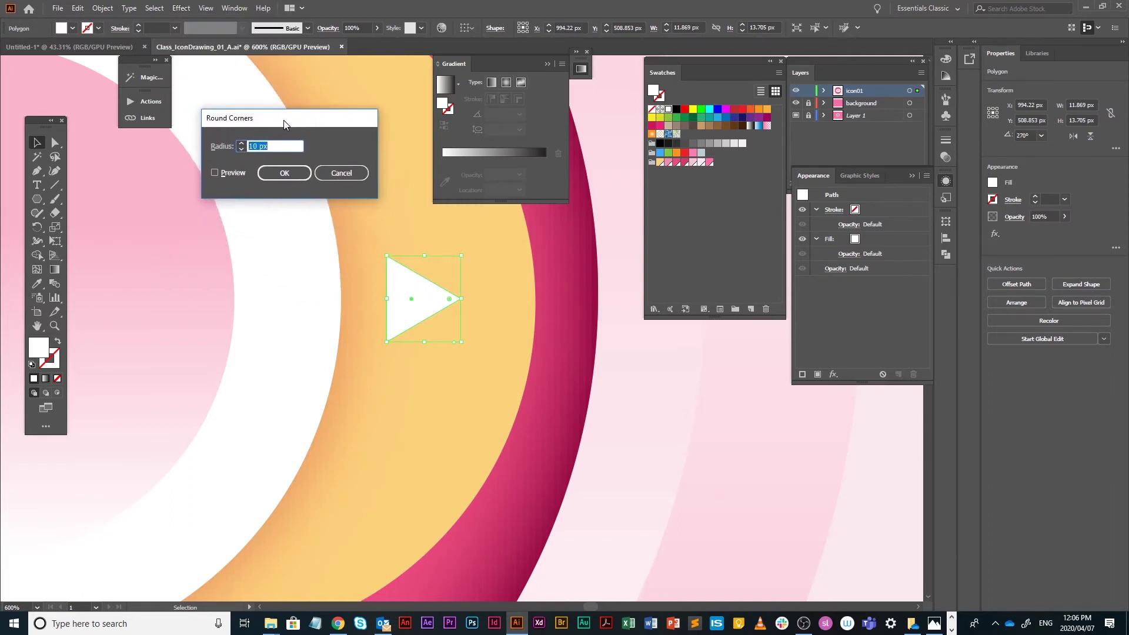
pyautogui.click(230, 172)
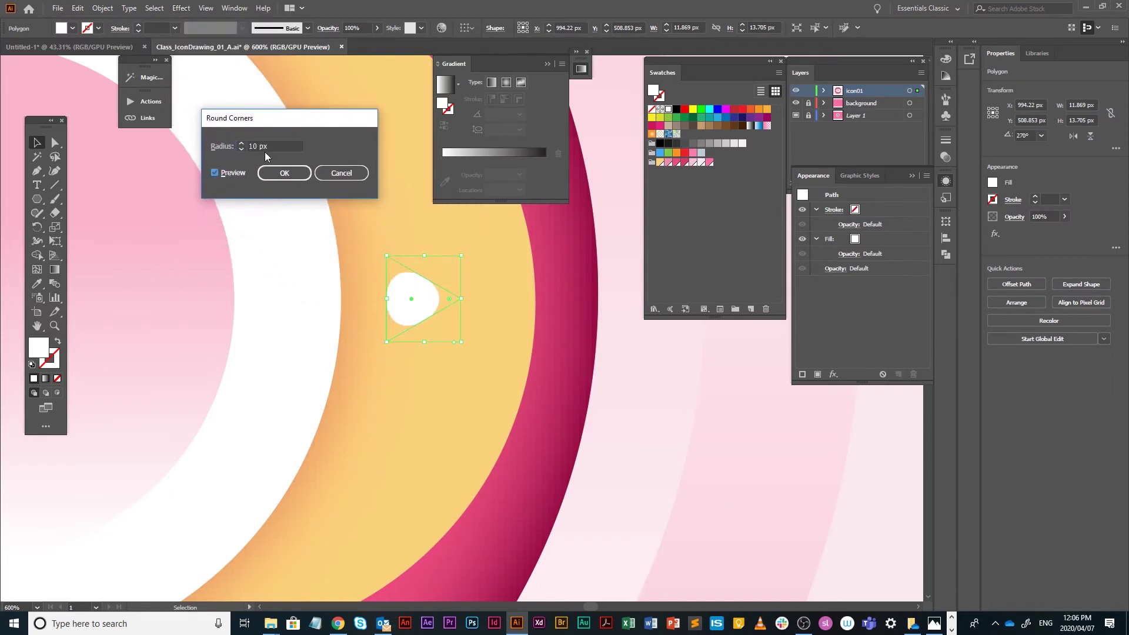
pyautogui.click(288, 145)
pyautogui.moveTo(288, 145); pyautogui.dragTo(245, 139)
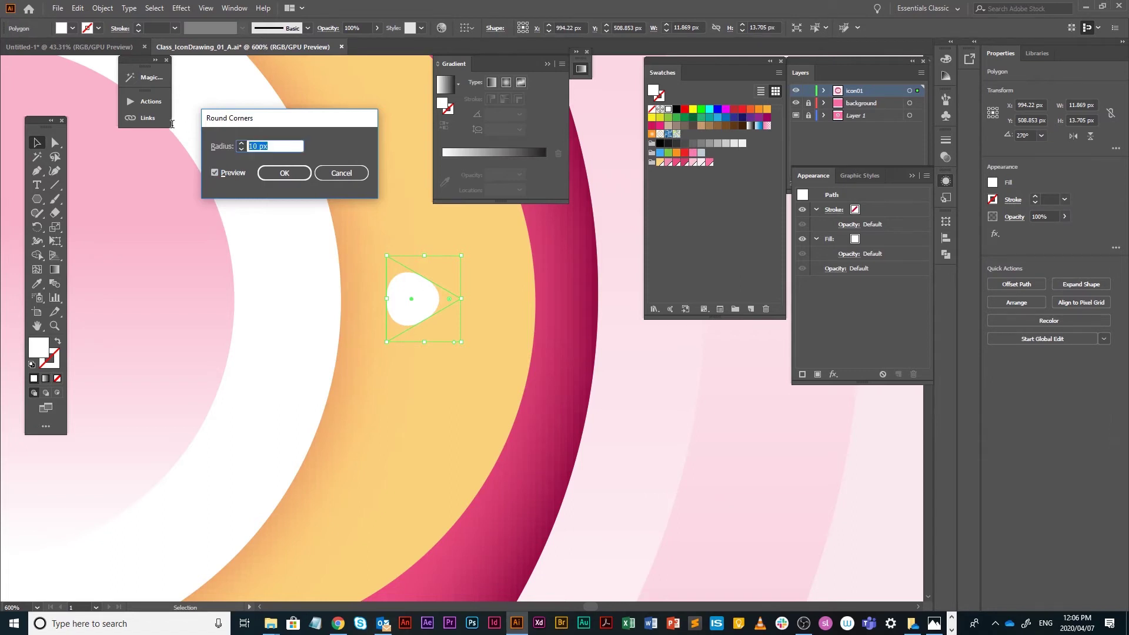
pyautogui.write('2')
pyautogui.click(237, 174)
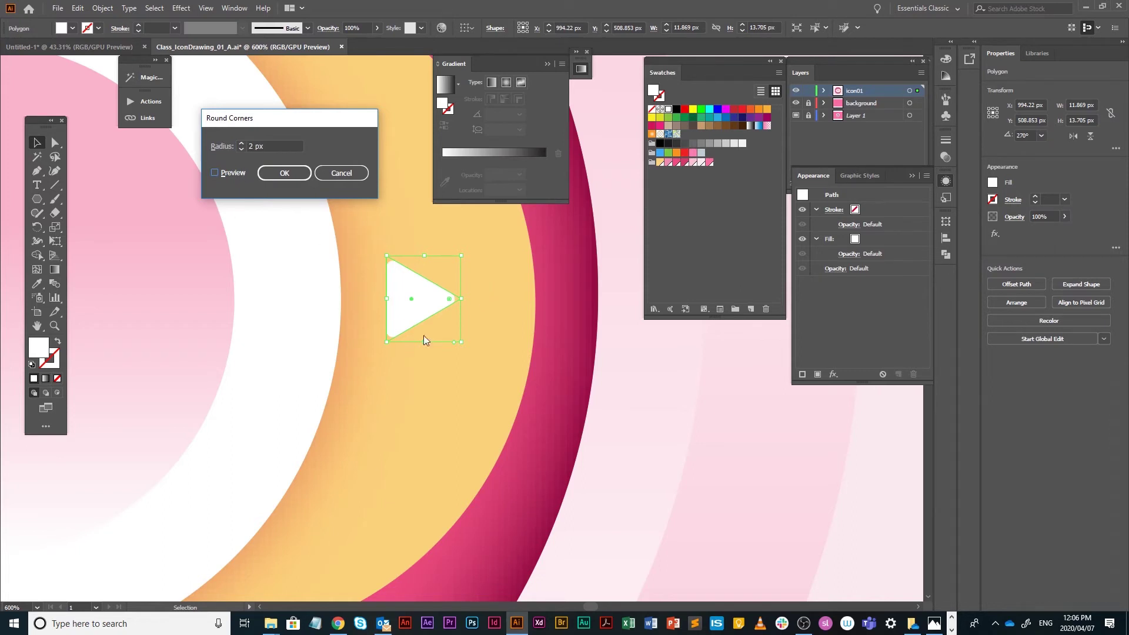
pyautogui.click(285, 173)
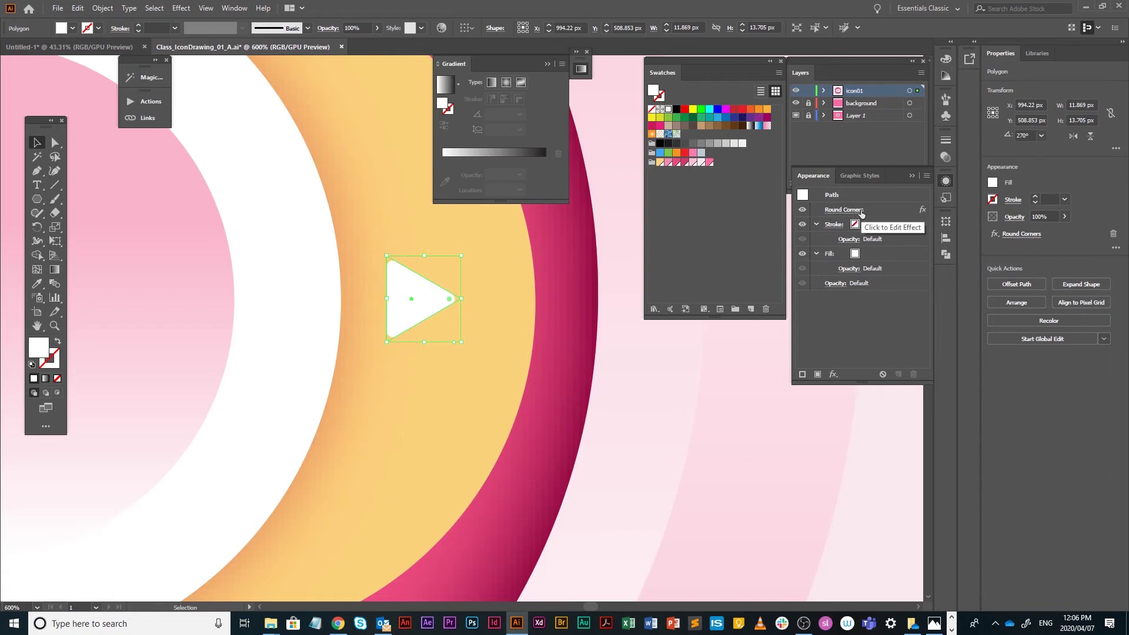
# Step: Deselect everything and examine the whole icon on the artboard, including its pause and play symbols
pyautogui.hotkey('ctrl', '0')
pyautogui.click(318, 272)
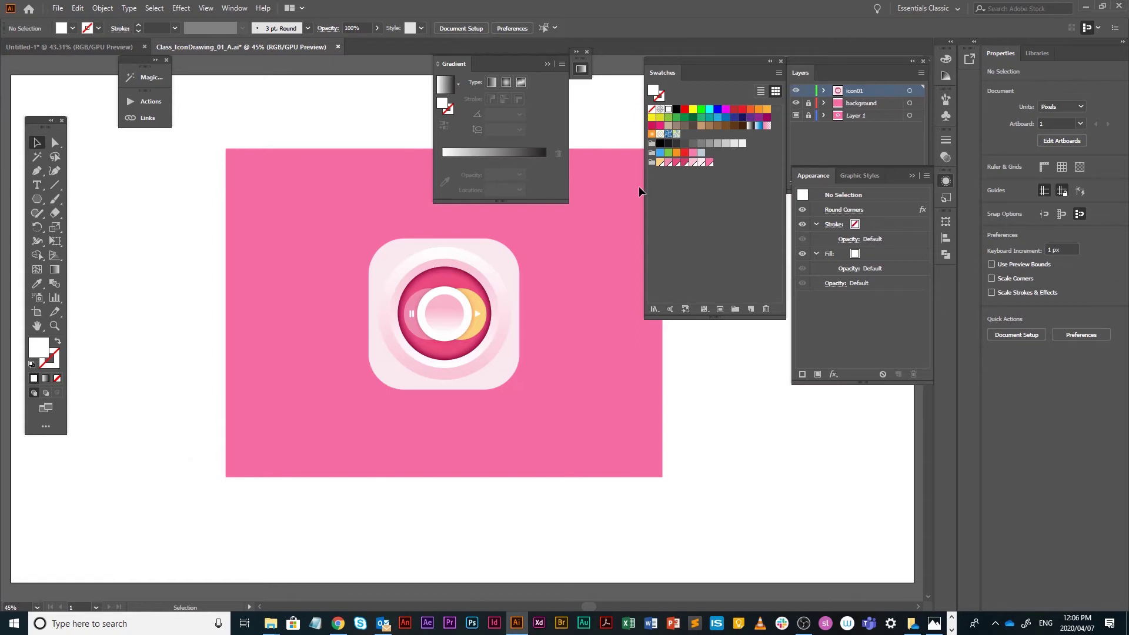
pyautogui.scroll(1, 490, 320)
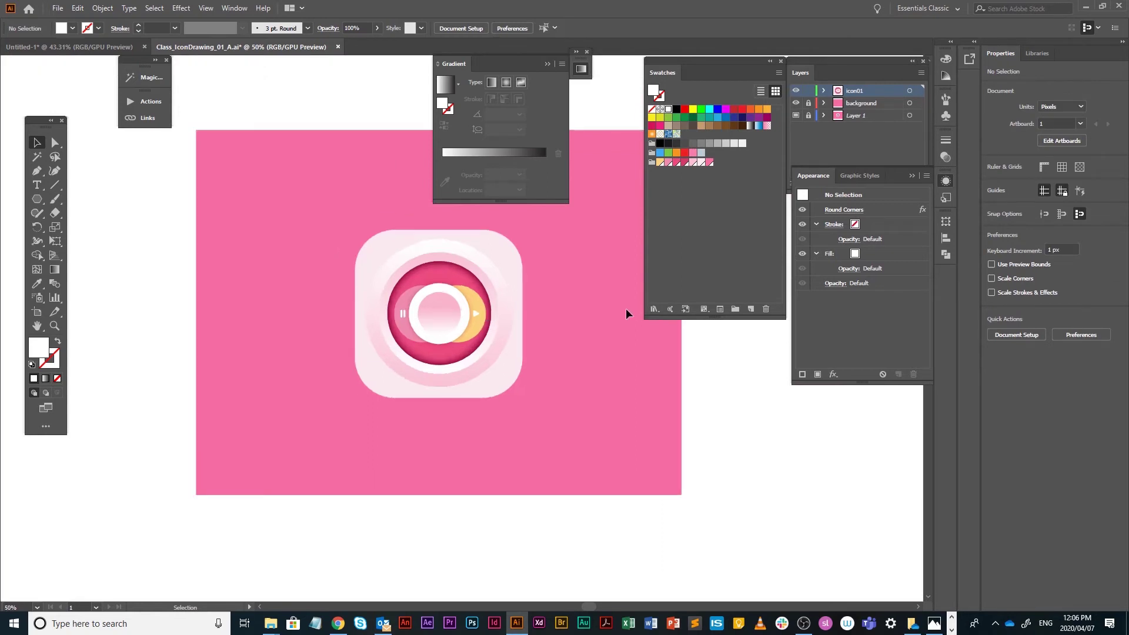
pyautogui.scroll(1, 600, 311)
pyautogui.hscroll(-5, 527, 358)
pyautogui.scroll(1, 527, 358)
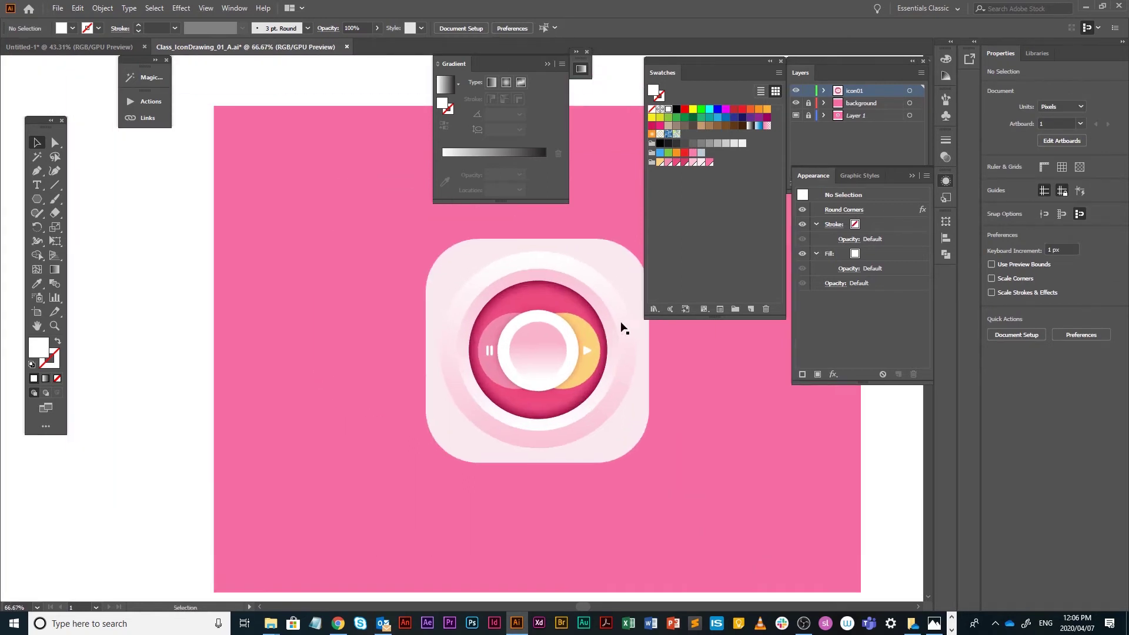
pyautogui.hscroll(3, 597, 334)
pyautogui.scroll(-1, 596, 334)
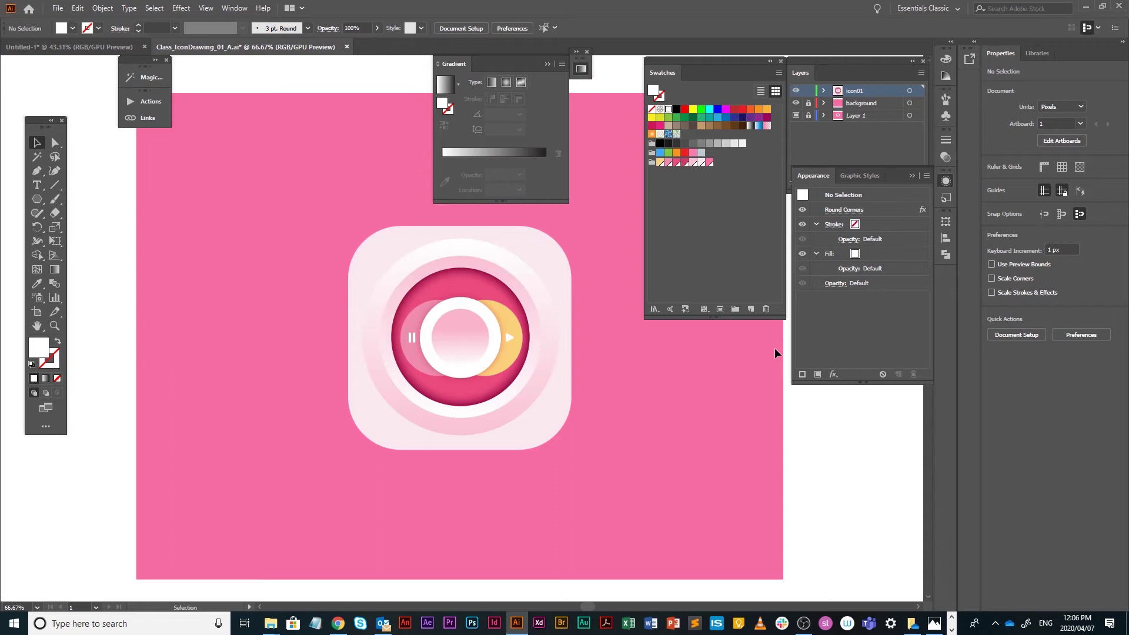
# Step: Apply a Gaussian Blur with a radius of 1 pixel to the 232 px pale gradient circle around the dark pink disc
pyautogui.click(490, 262)
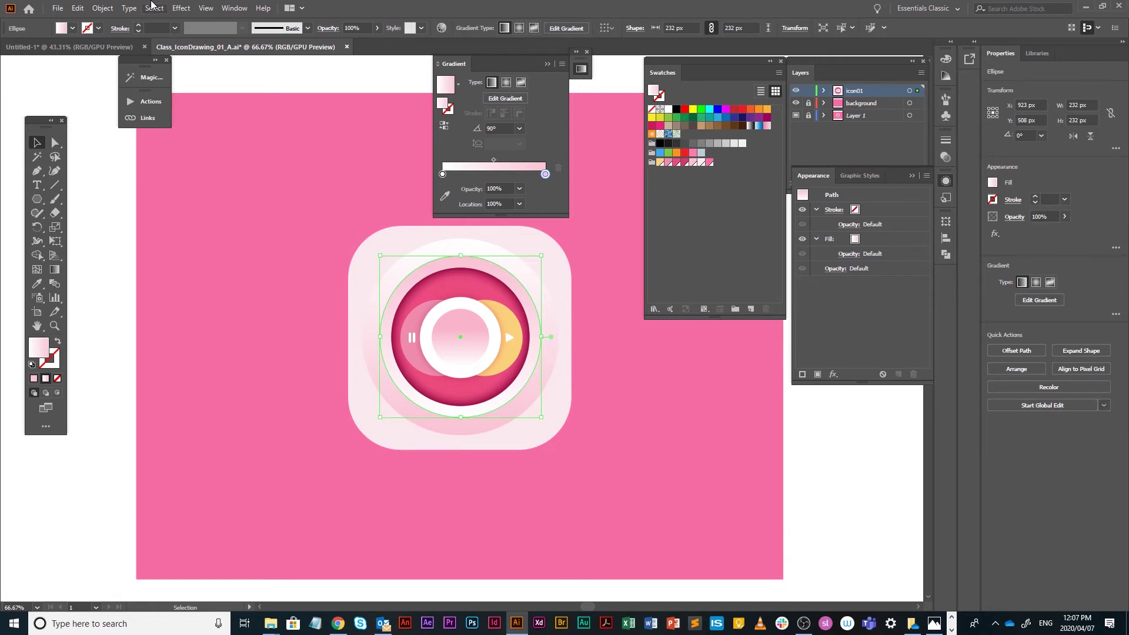
pyautogui.click(185, 10)
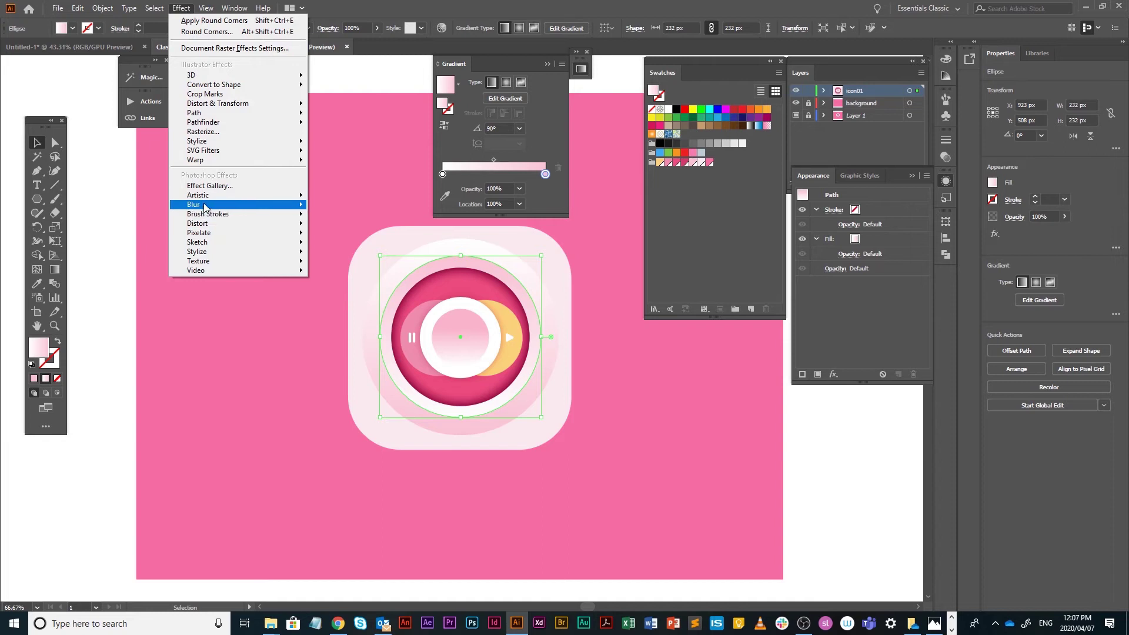
pyautogui.moveTo(204, 205)
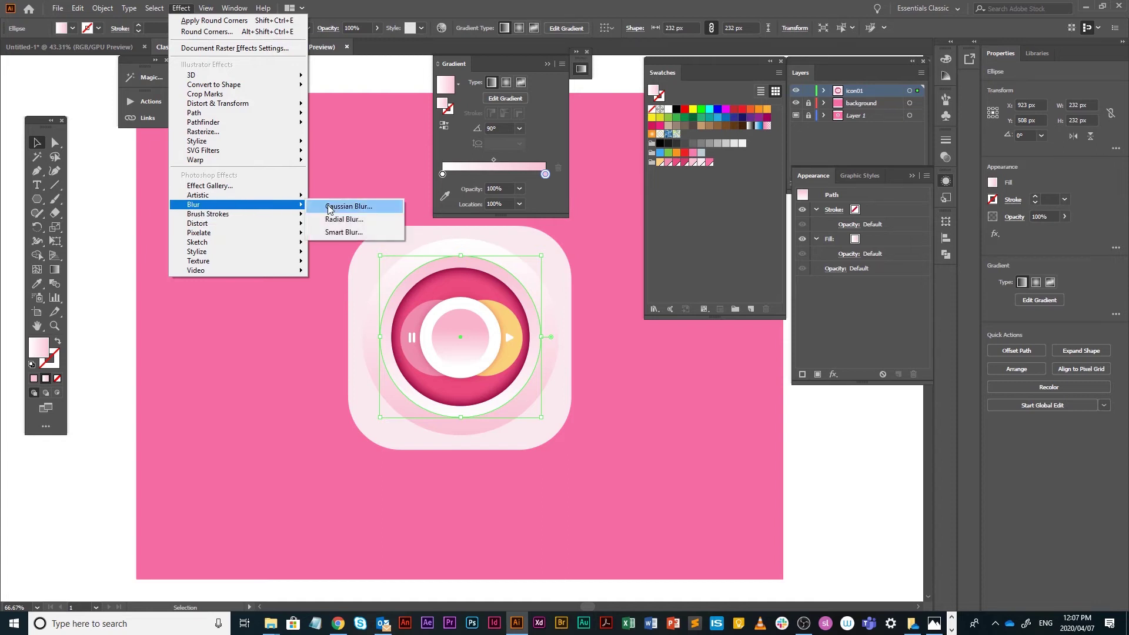
pyautogui.click(346, 207)
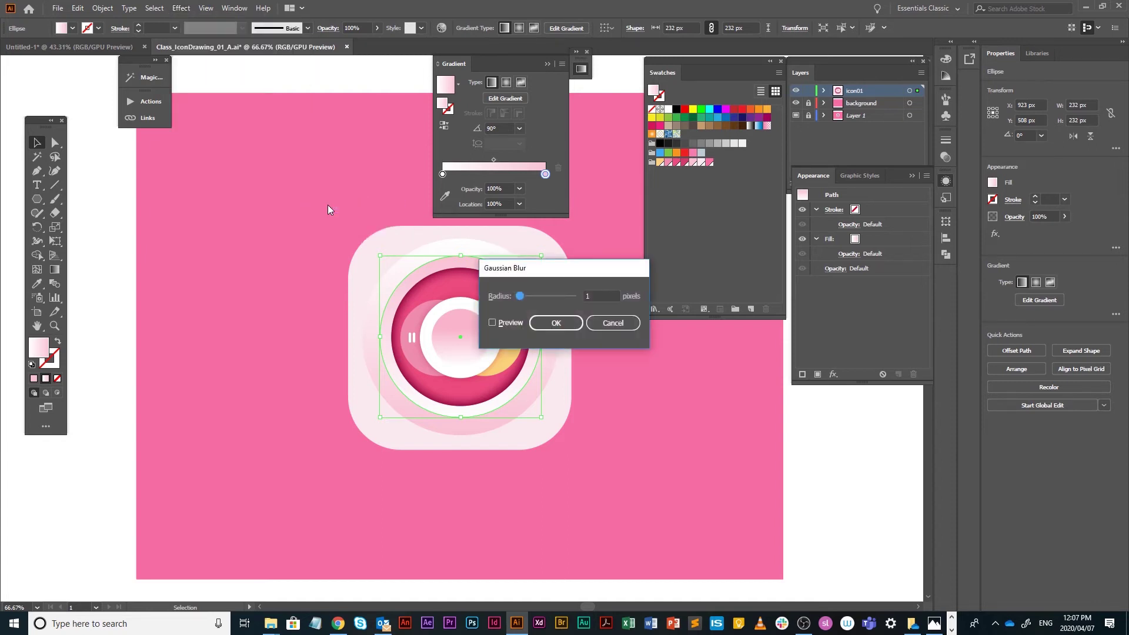
pyautogui.click(578, 328)
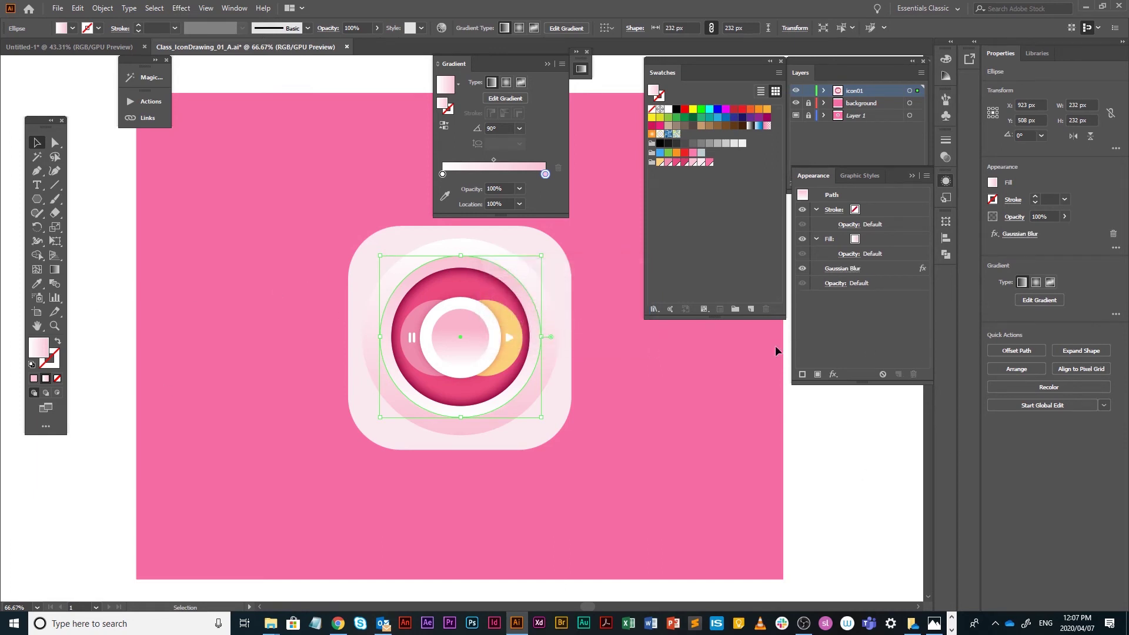
# Step: Reapply the last Gaussian Blur to the 282 px outer gradient circle and deselect it
pyautogui.click(767, 504)
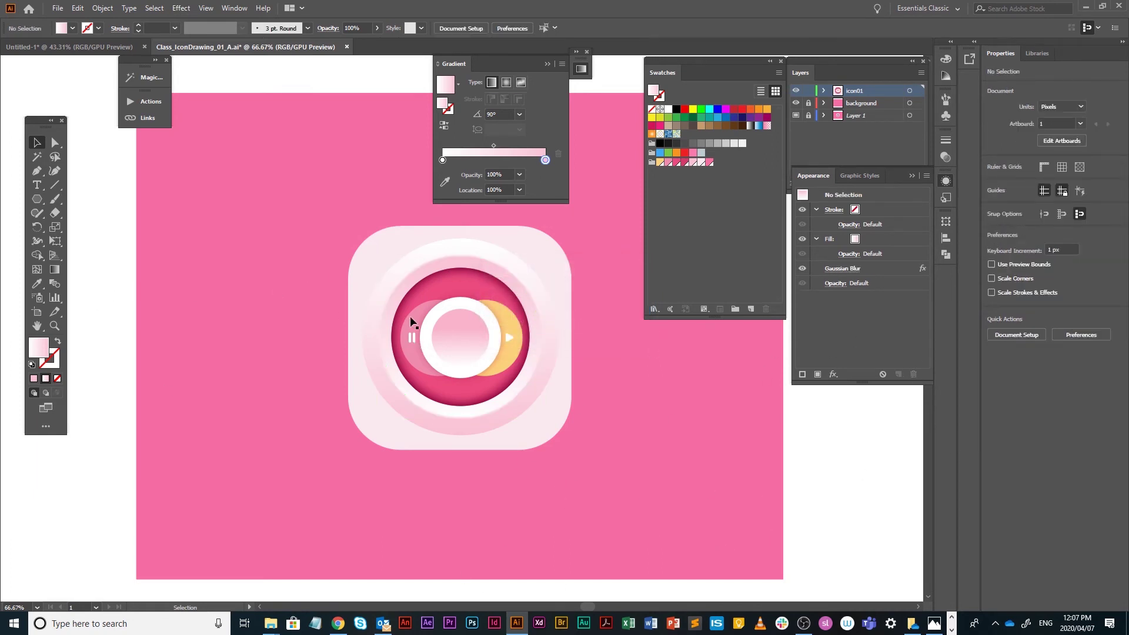
pyautogui.click(484, 434)
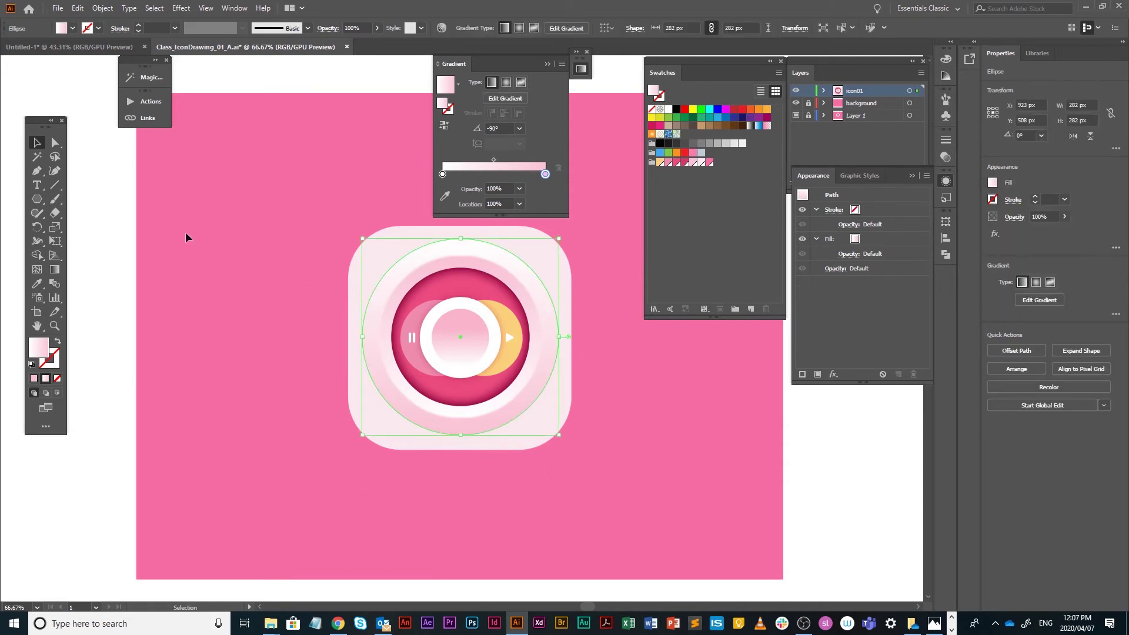
pyautogui.click(186, 11)
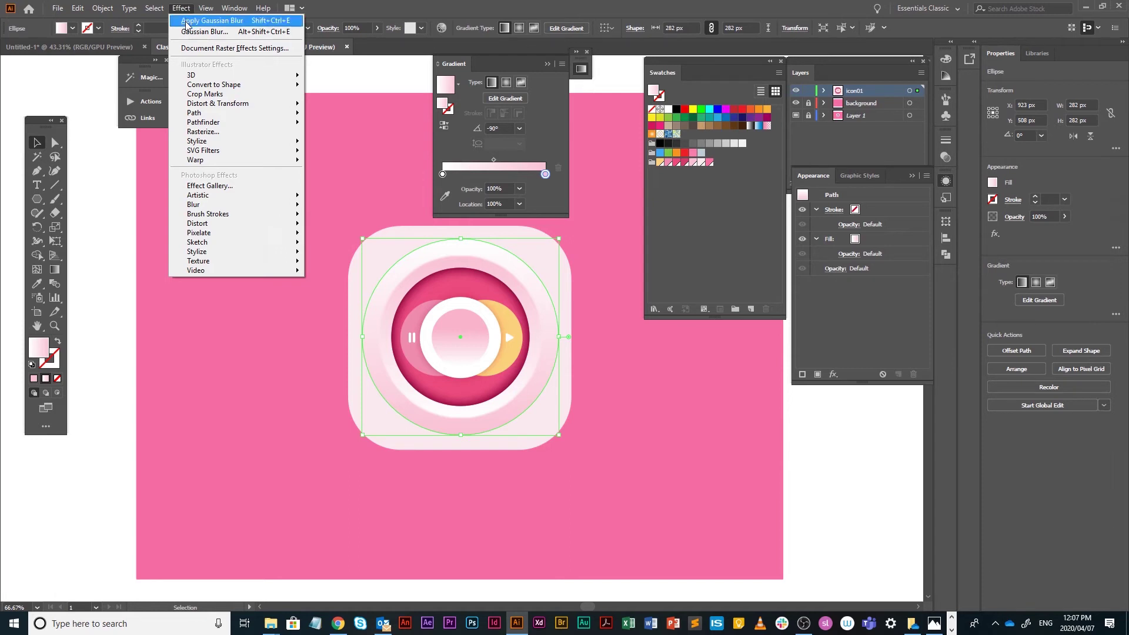
pyautogui.click(186, 21)
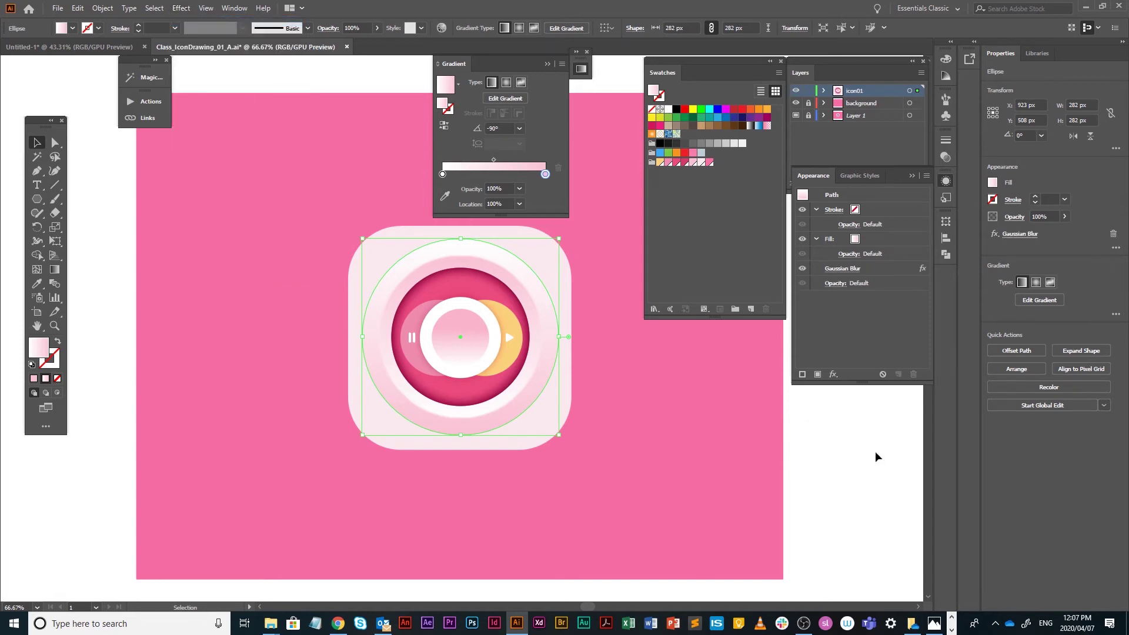
pyautogui.click(916, 484)
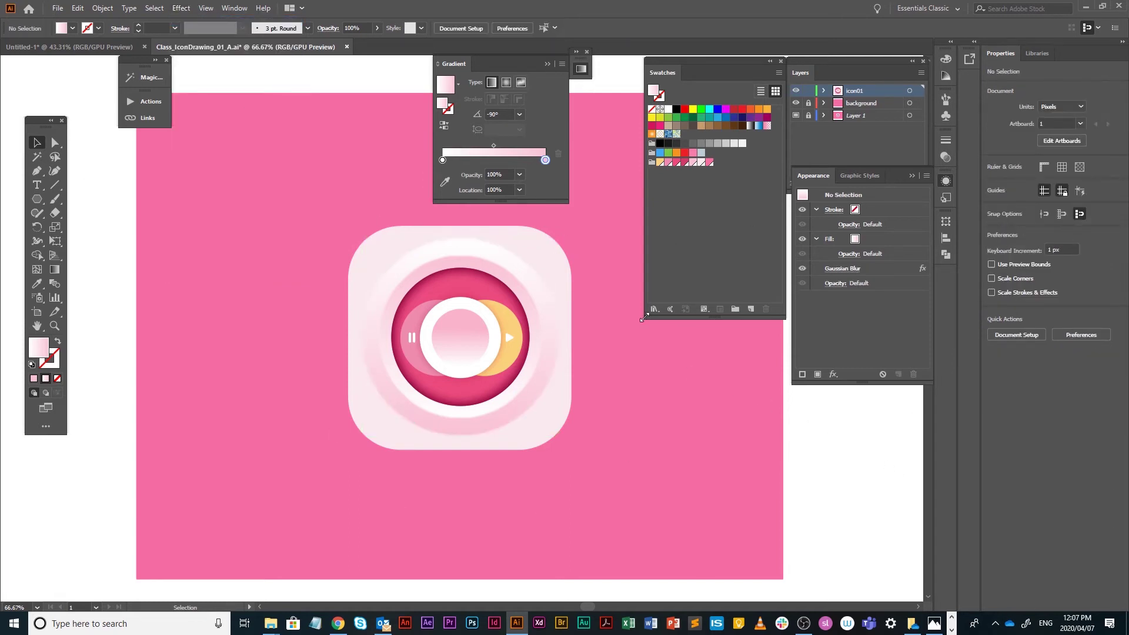
pyautogui.click(468, 322)
pyautogui.click(835, 439)
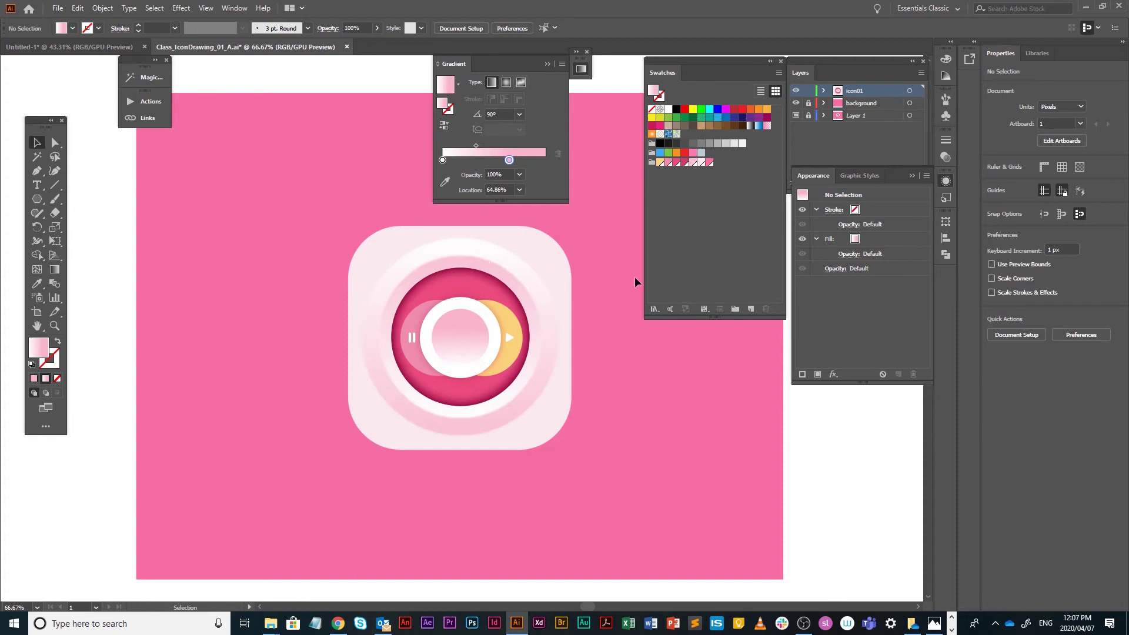
pyautogui.click(553, 255)
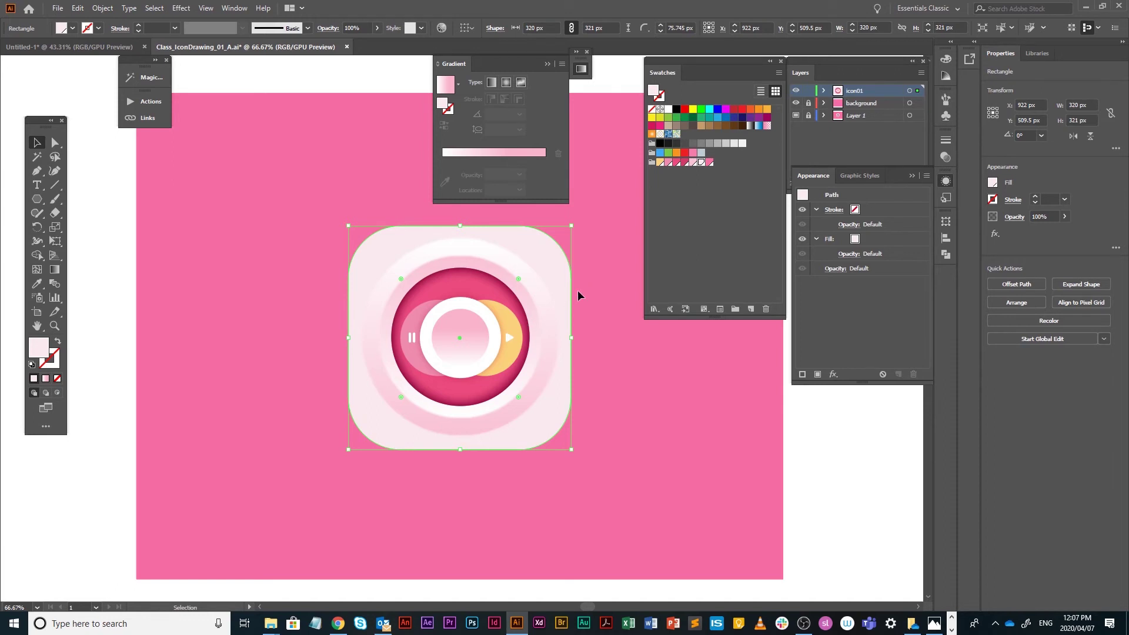
pyautogui.click(840, 456)
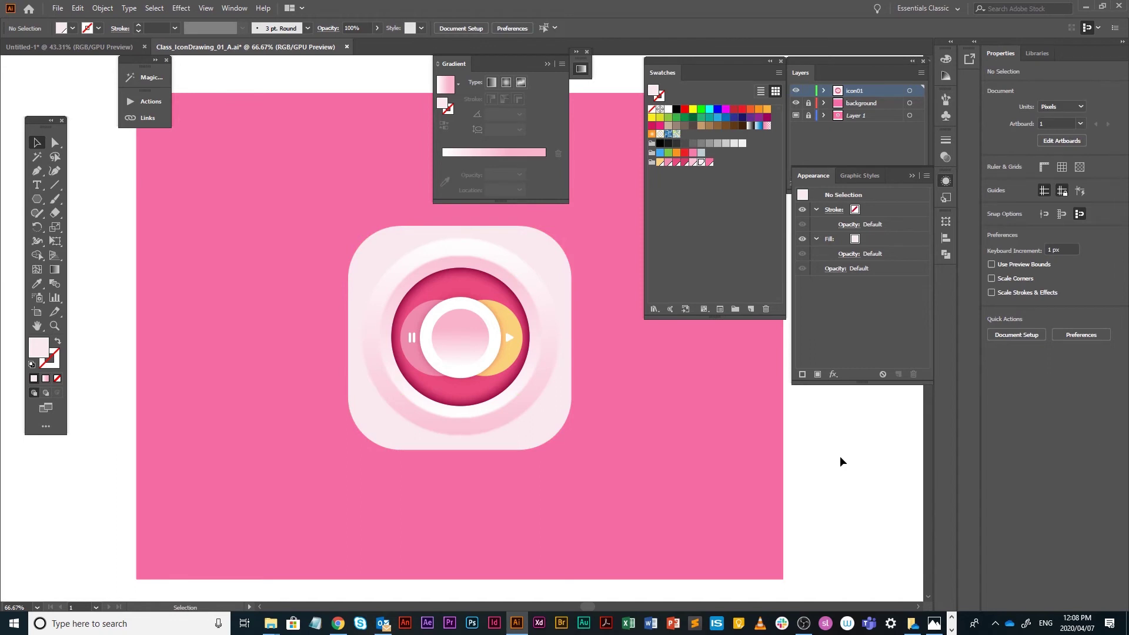
# Step: Apply a pink Multiply Outer Glow to the pale rounded-square base, with 100% opacity and a 20 px blur
pyautogui.click(549, 245)
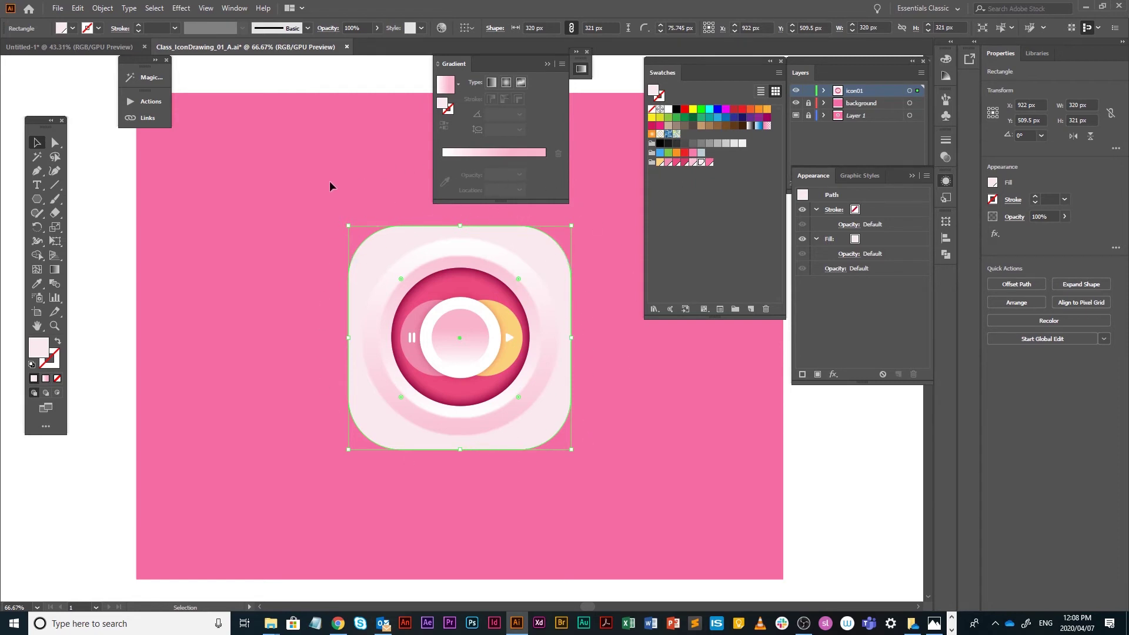
pyautogui.click(181, 7)
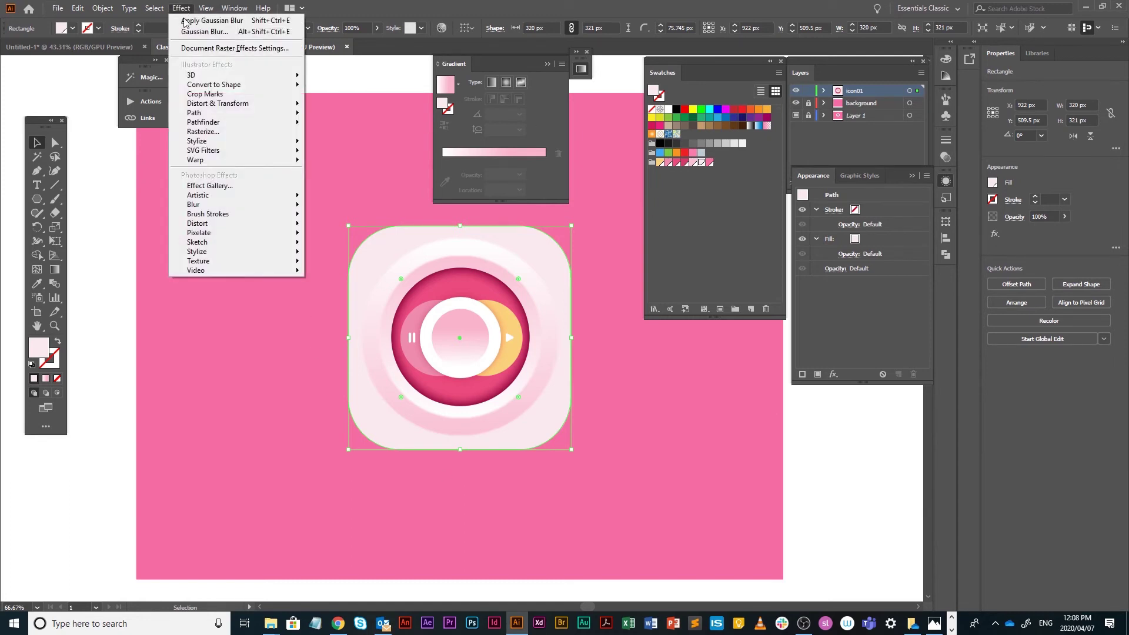
pyautogui.moveTo(197, 141)
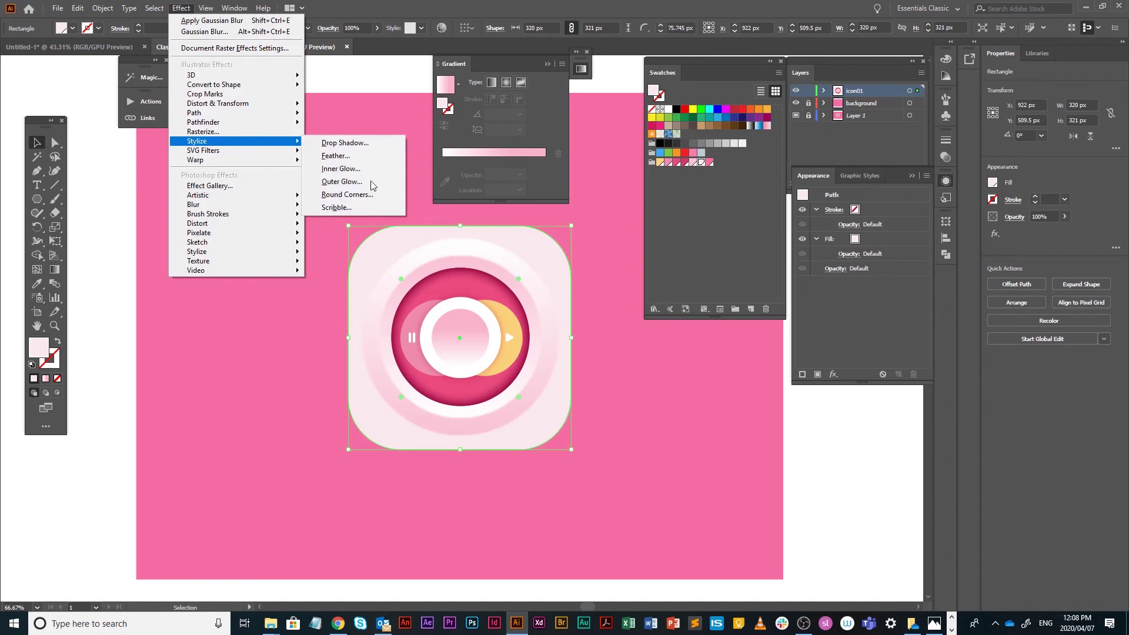
pyautogui.click(353, 182)
pyautogui.click(513, 342)
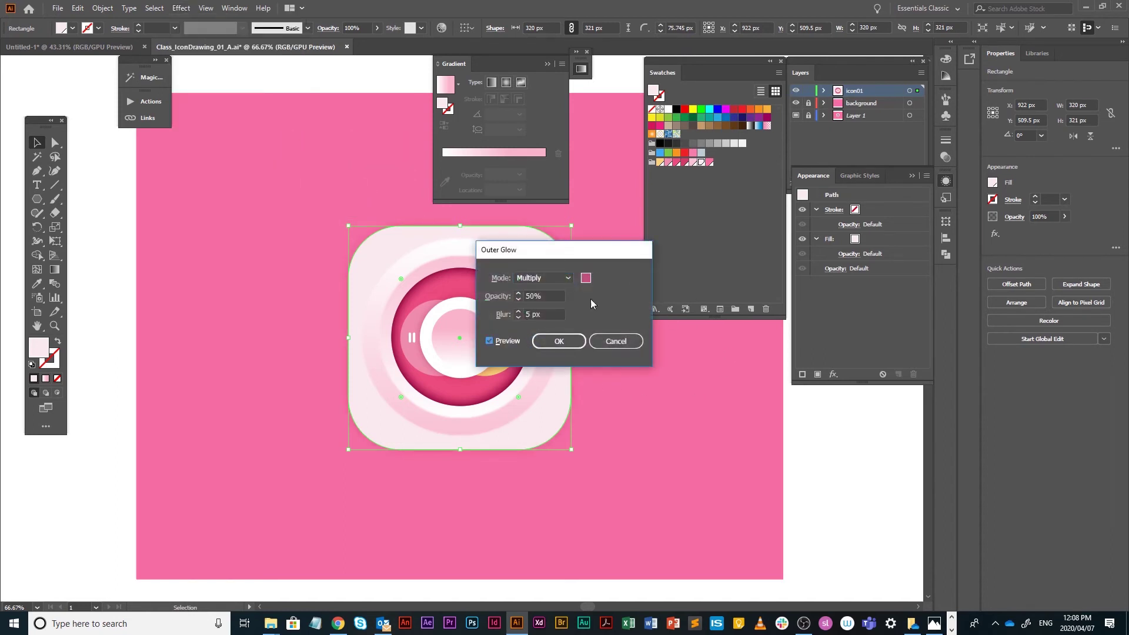
pyautogui.moveTo(577, 250); pyautogui.dragTo(763, 293)
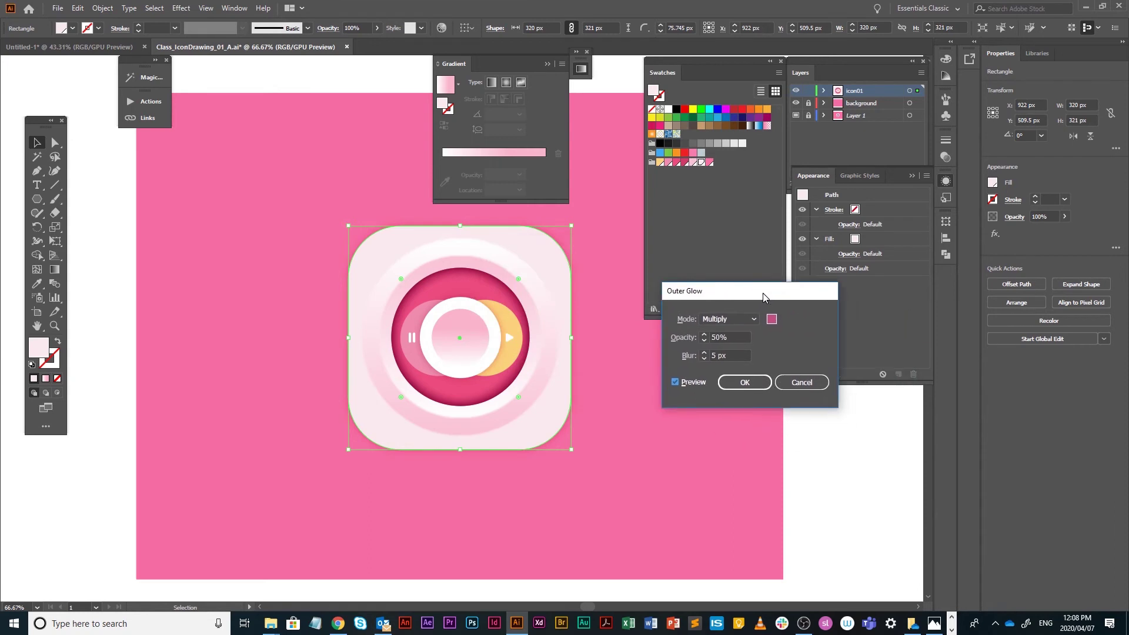
pyautogui.click(735, 338)
pyautogui.write('100')
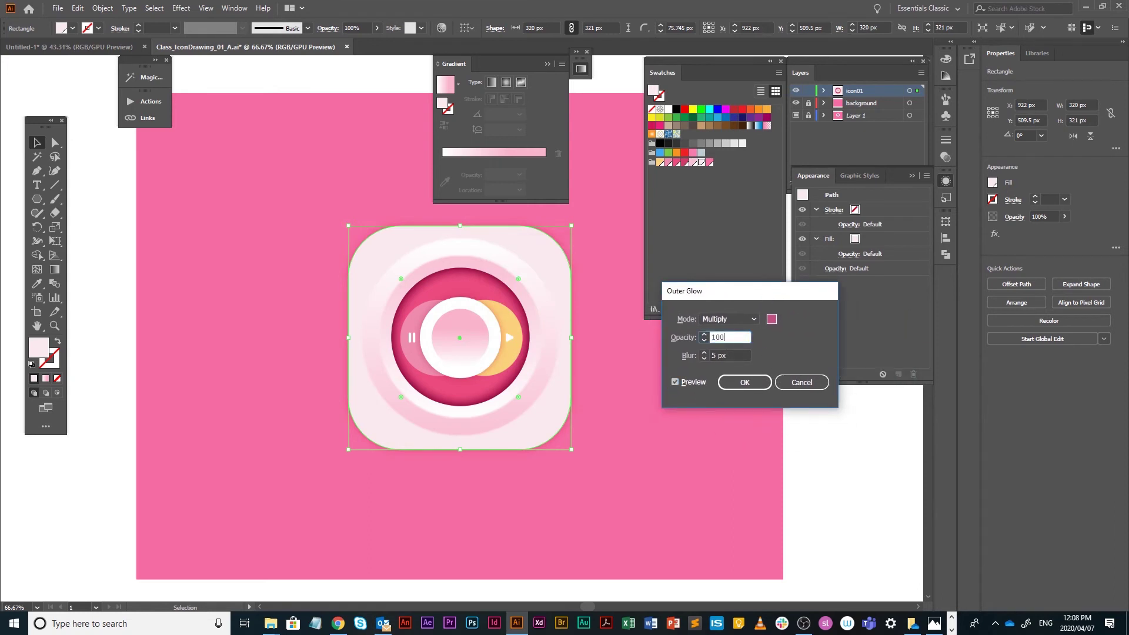
pyautogui.press('Tab')
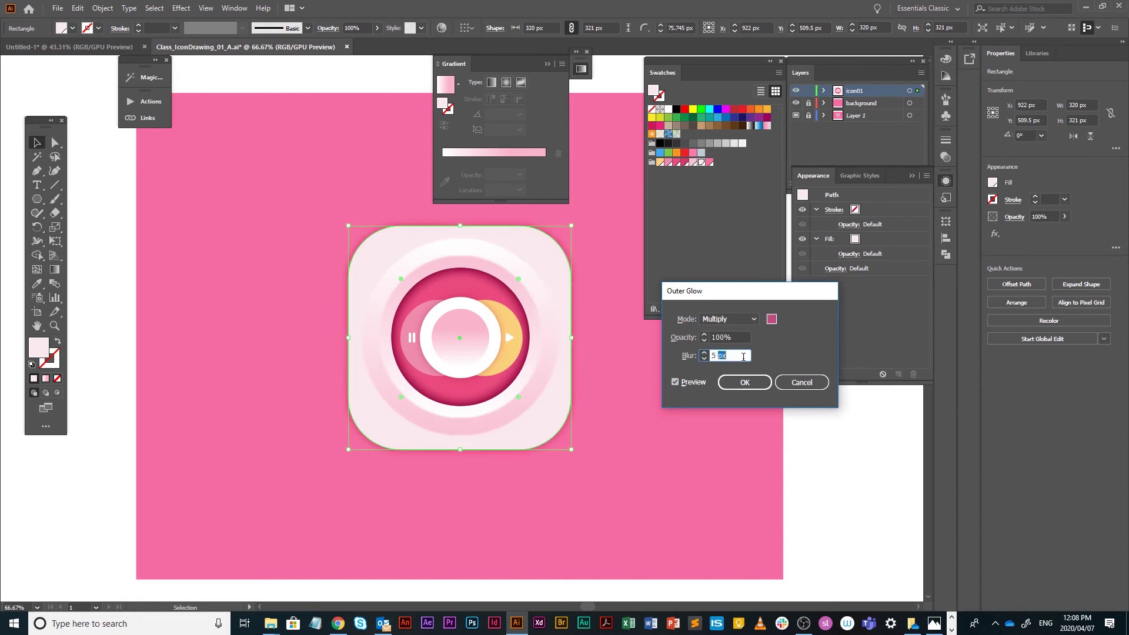
pyautogui.write('20')
pyautogui.click(720, 337)
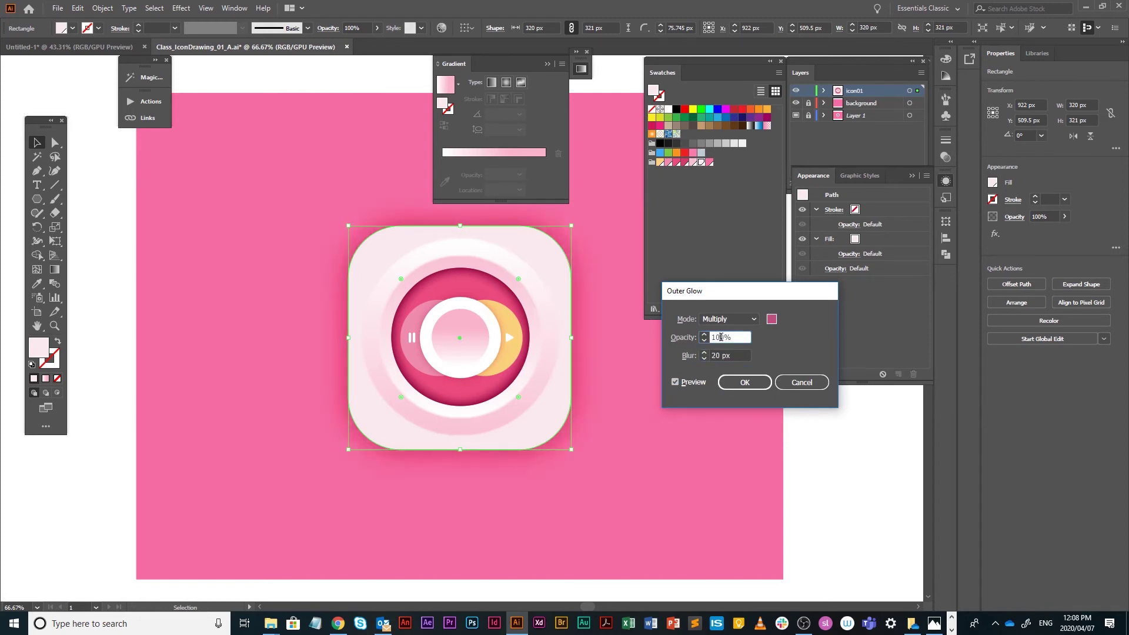
pyautogui.click(755, 383)
pyautogui.click(735, 455)
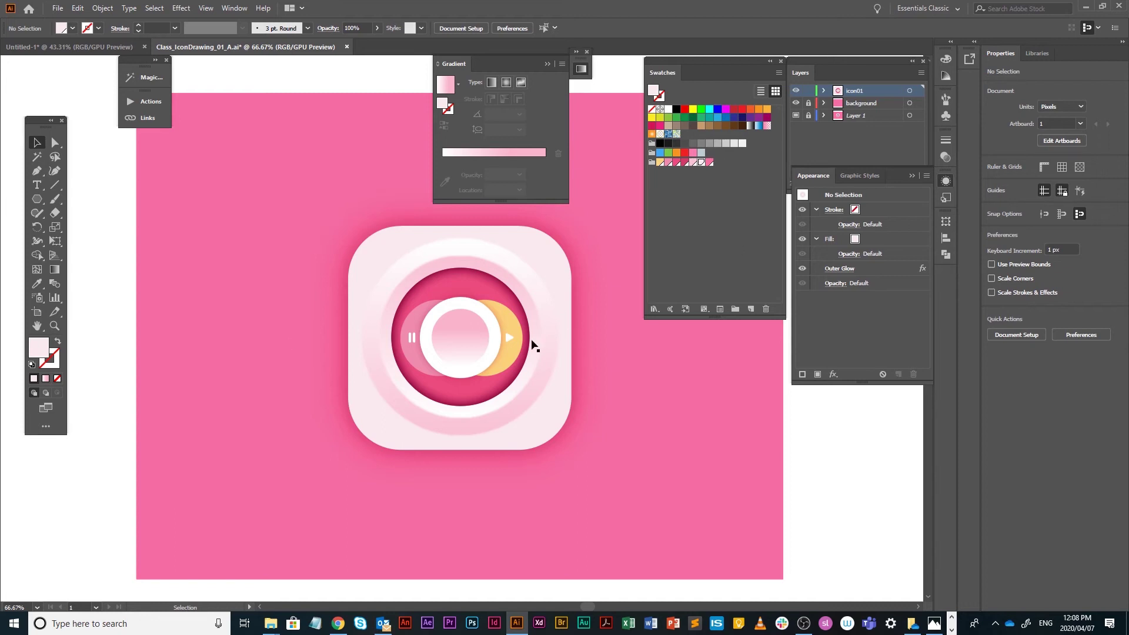
# Step: Duplicate the rounded-square base twice, offsetting the first copy about 5 px downward and the second about 4 px further
pyautogui.scroll(1, 540, 324)
pyautogui.scroll(1, 540, 324)
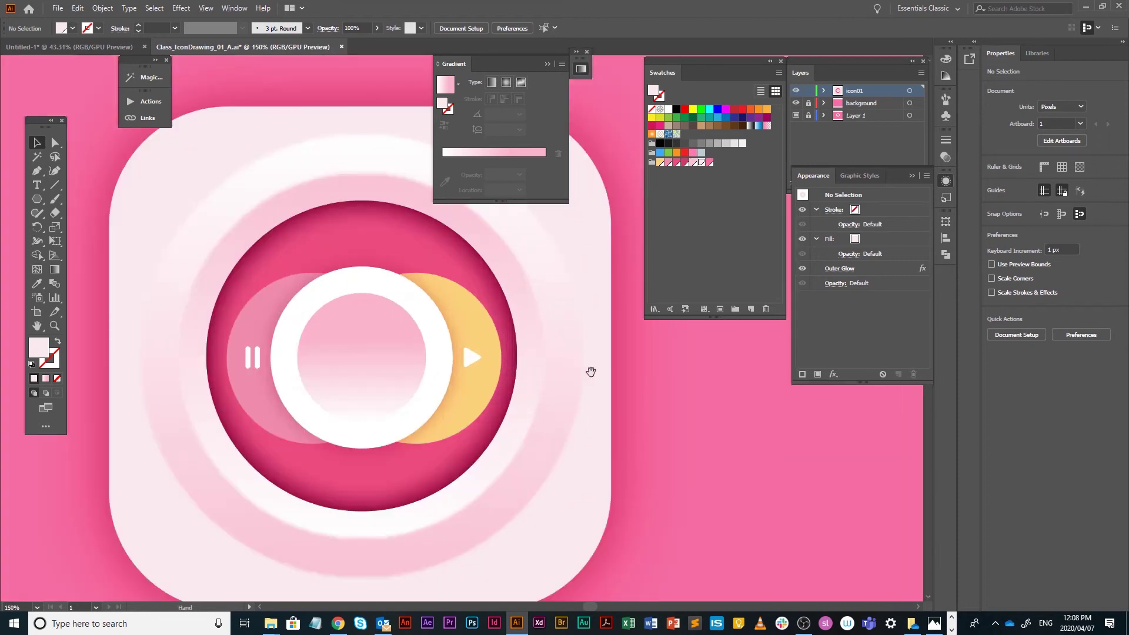
pyautogui.click(607, 355)
pyautogui.moveTo(541, 335); pyautogui.dragTo(650, 479)
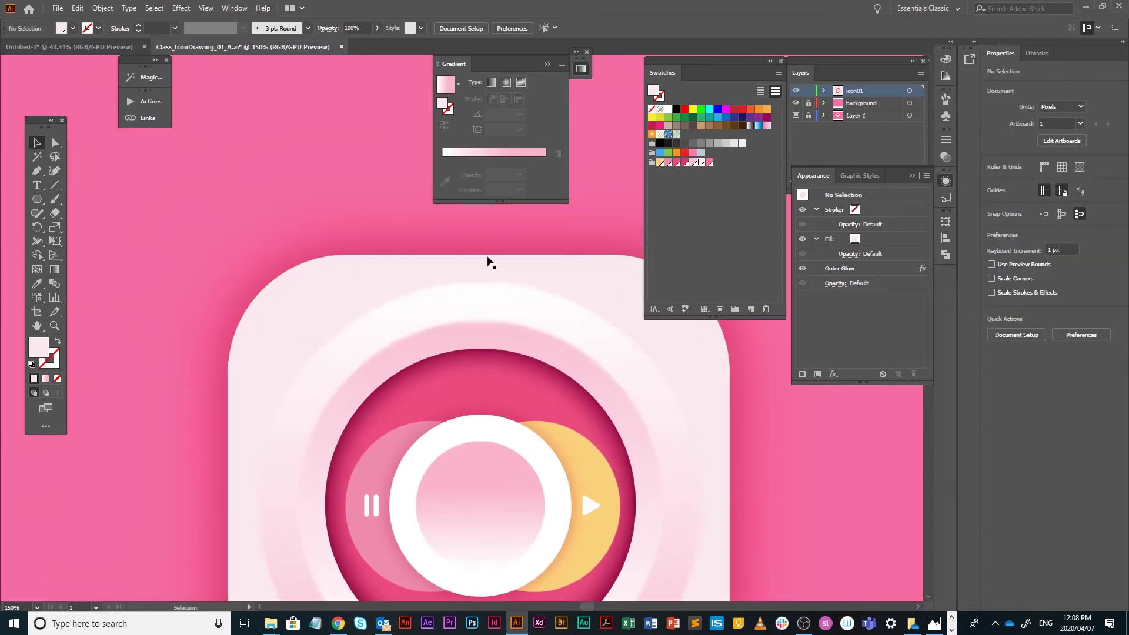
pyautogui.click(579, 264)
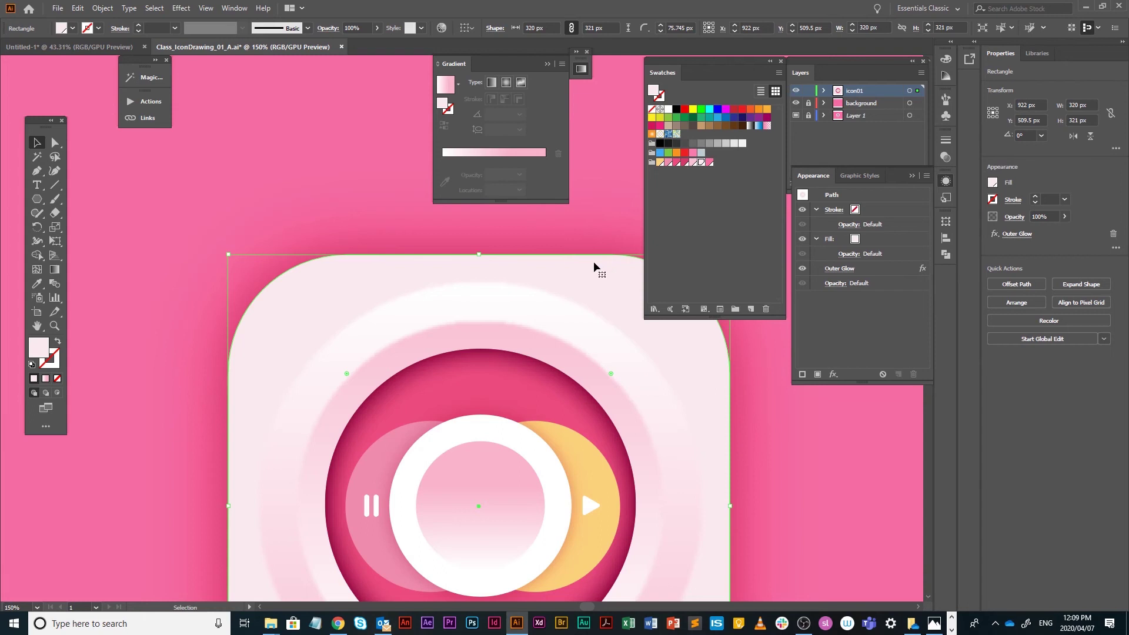
pyautogui.press('a')
pyautogui.press('v')
pyautogui.click(346, 144)
pyautogui.click(610, 269)
pyautogui.moveTo(611, 269); pyautogui.dragTo(611, 279)
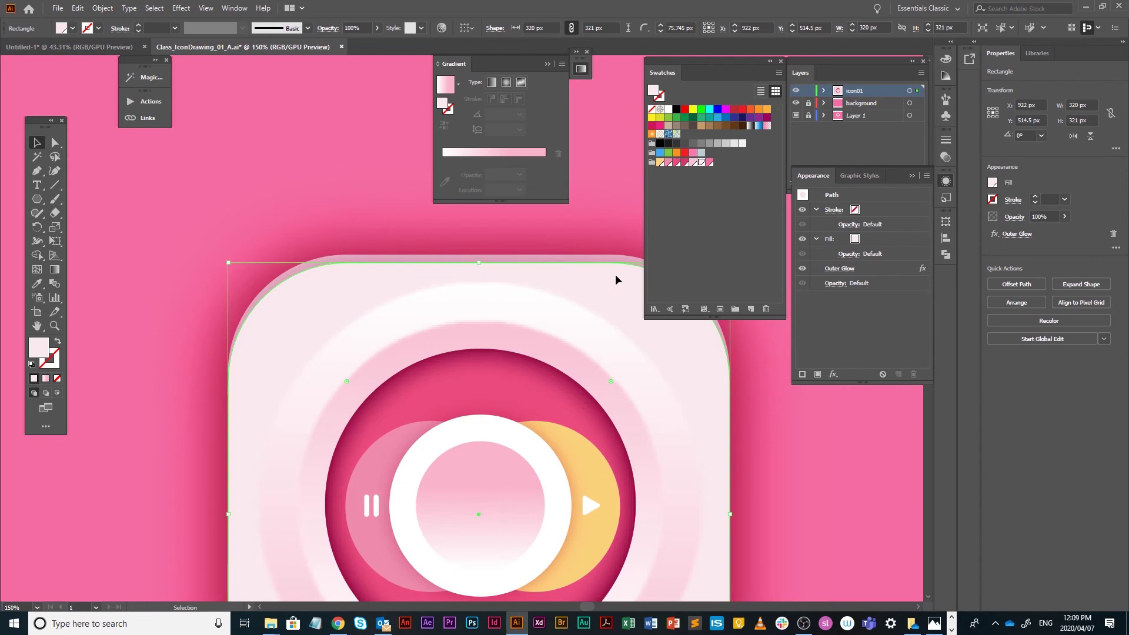
pyautogui.moveTo(615, 274); pyautogui.dragTo(615, 286)
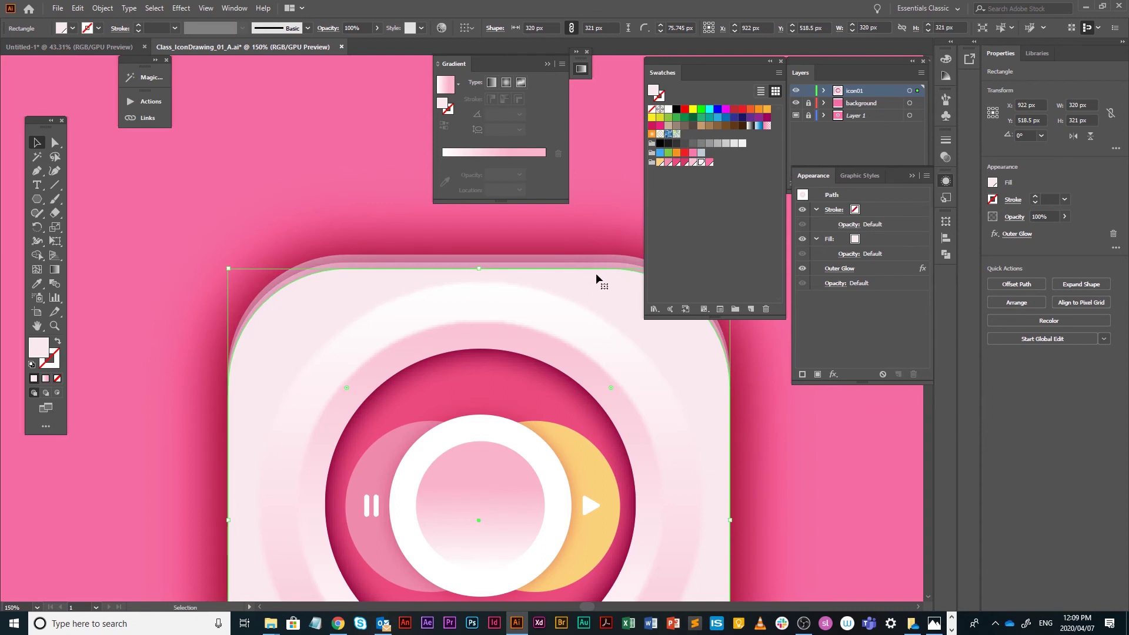
pyautogui.click(454, 263)
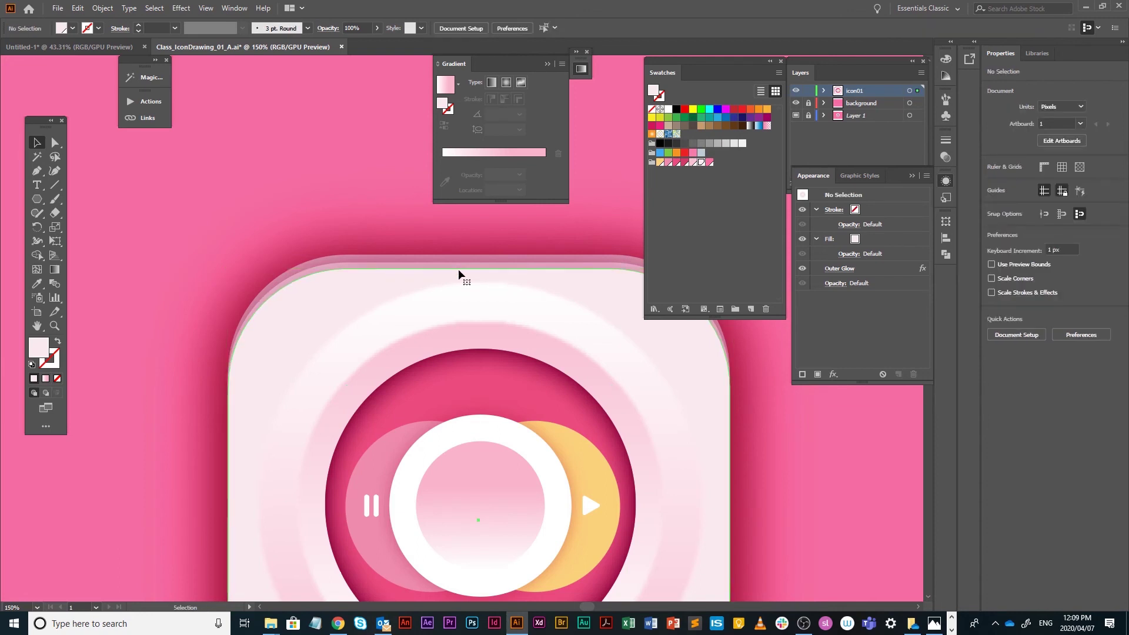
pyautogui.click(459, 270)
pyautogui.doubleClick(463, 264)
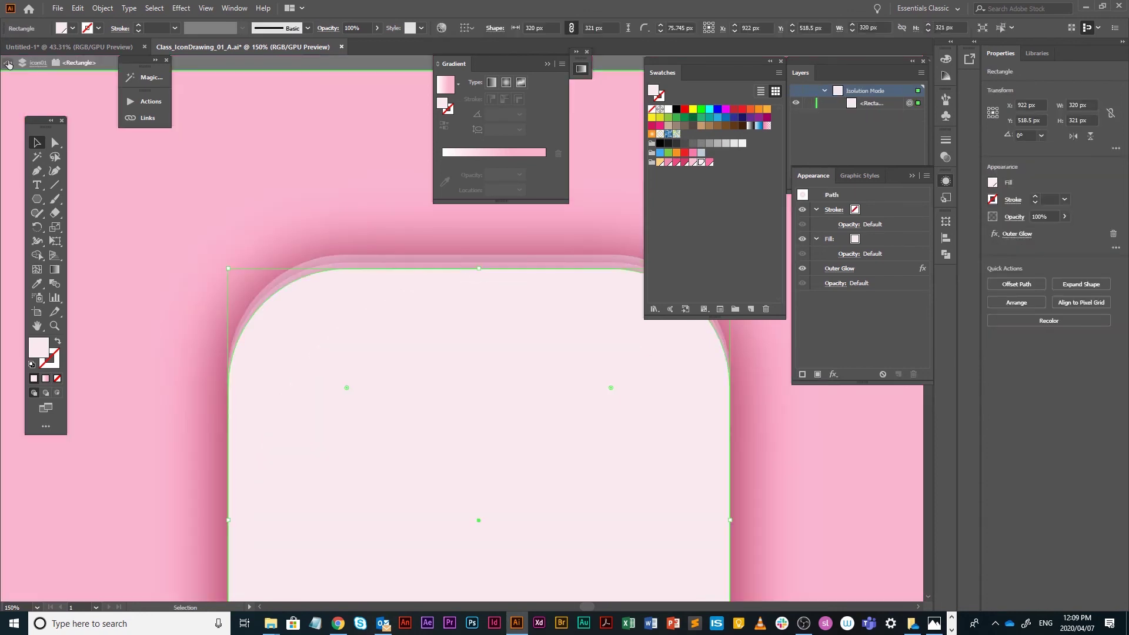
pyautogui.click(9, 62)
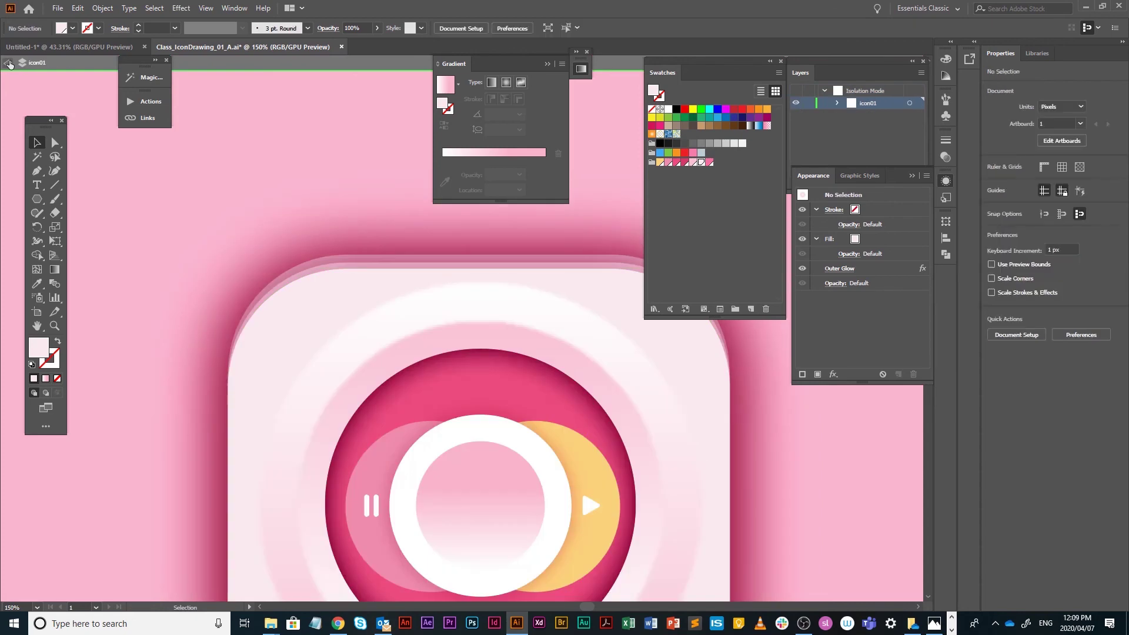
# Step: In outline view, subtract the lowest rounded-square copy from the middle one with Minus Front to leave a thin curved strip
pyautogui.hotkey('ctrl', 'y')
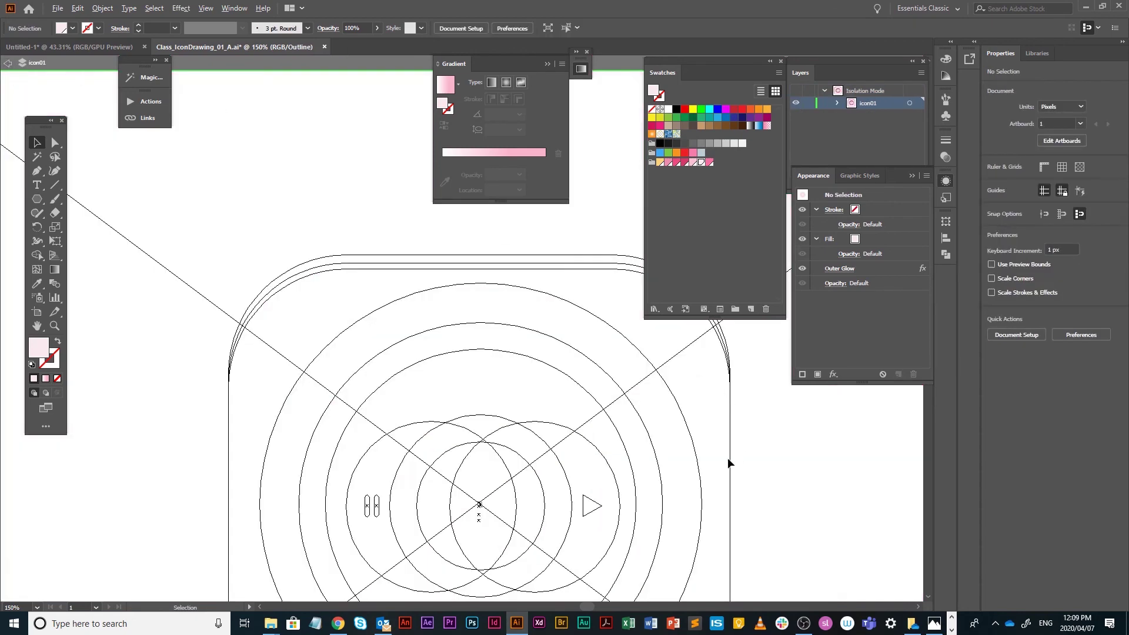
pyautogui.hotkey('ctrl', '=')
pyautogui.moveTo(517, 415); pyautogui.dragTo(541, 365)
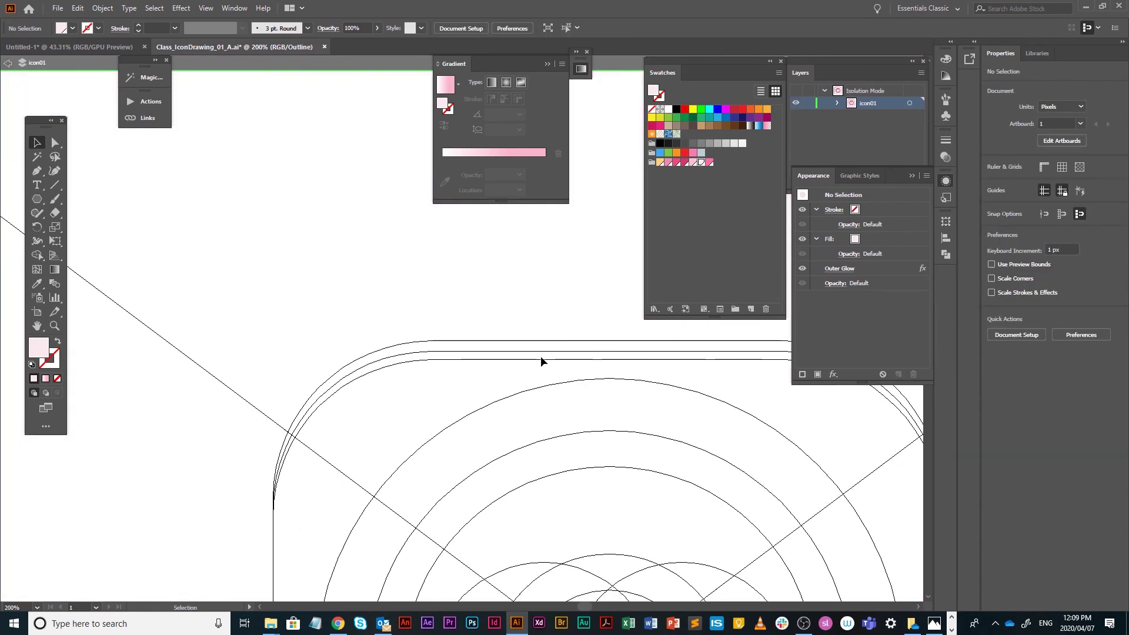
pyautogui.click(545, 351)
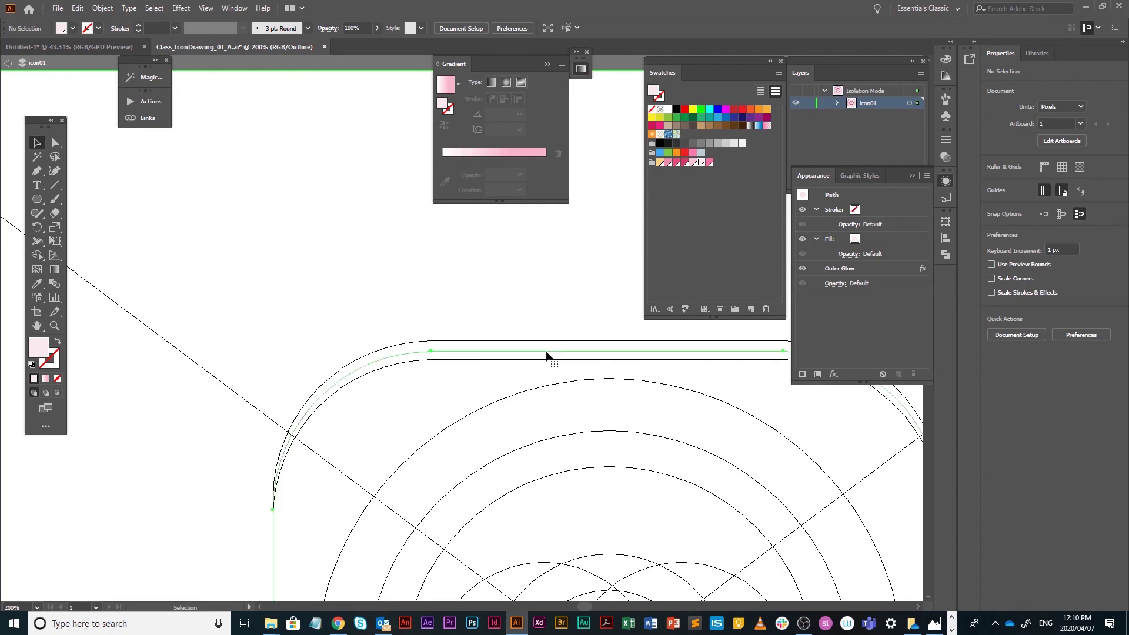
pyautogui.keyDown('shift'); pyautogui.click(489, 359); pyautogui.keyUp('shift')
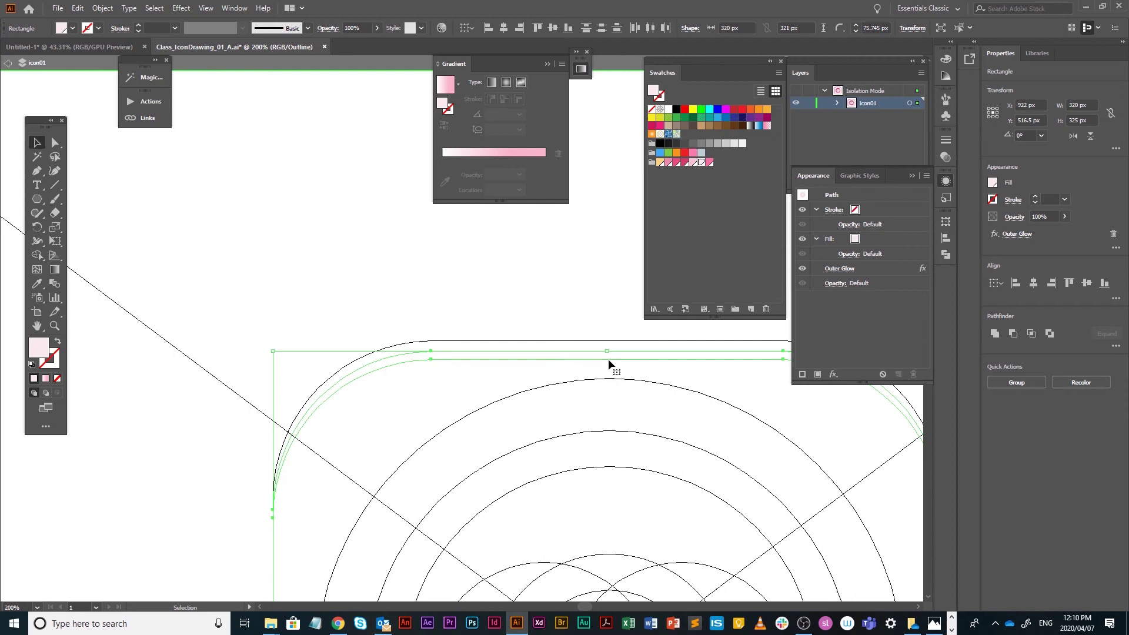
pyautogui.click(946, 255)
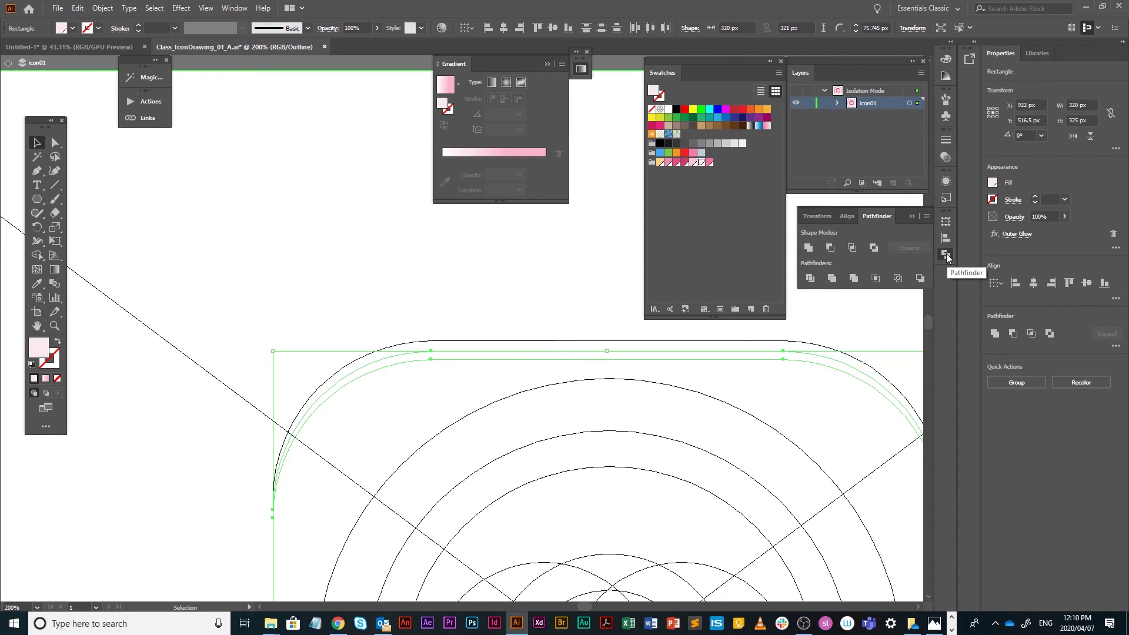
pyautogui.click(830, 248)
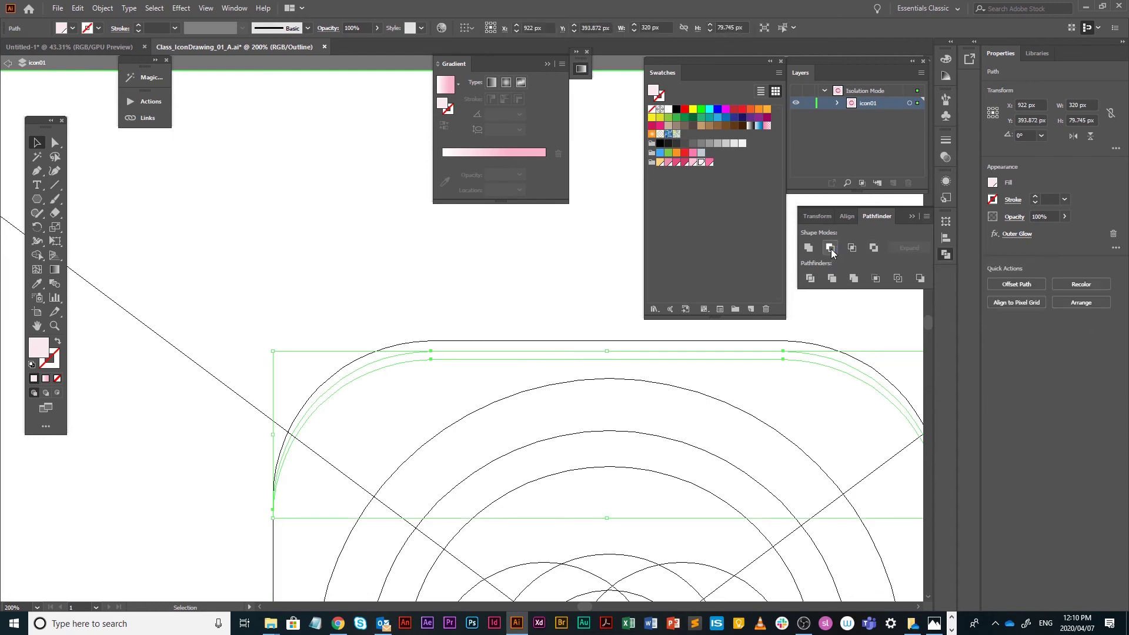
# Step: Return to preview and nudge the thin curved strip up 2 px toward the base's upper edge
pyautogui.hotkey('ctrl', 'y')
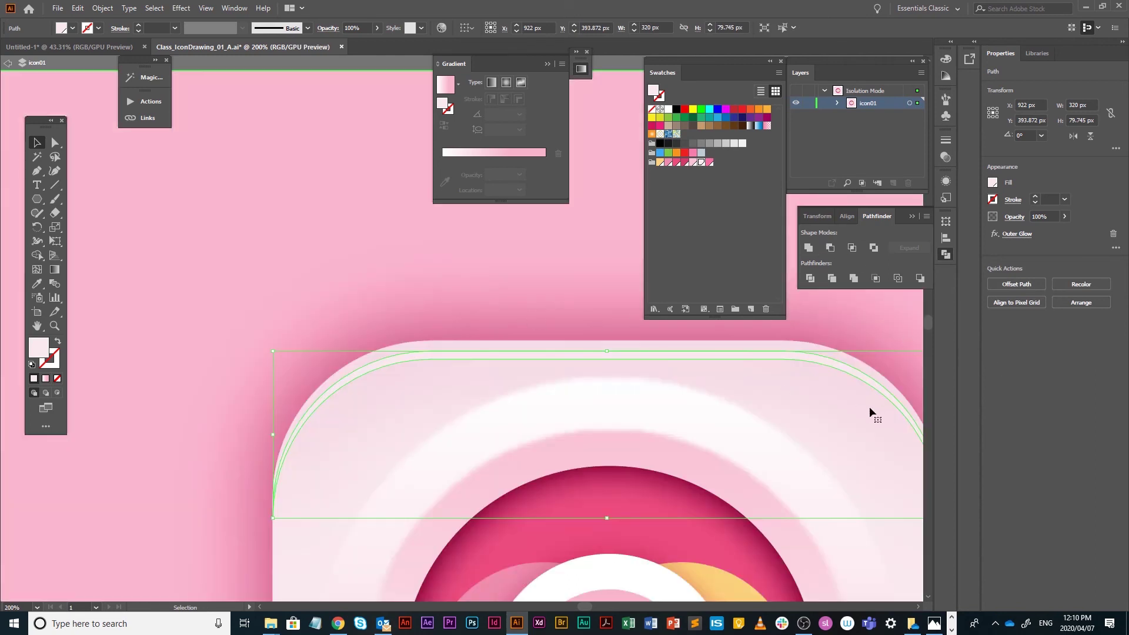
pyautogui.hscroll(6, 453, 361)
pyautogui.scroll(-1, 501, 405)
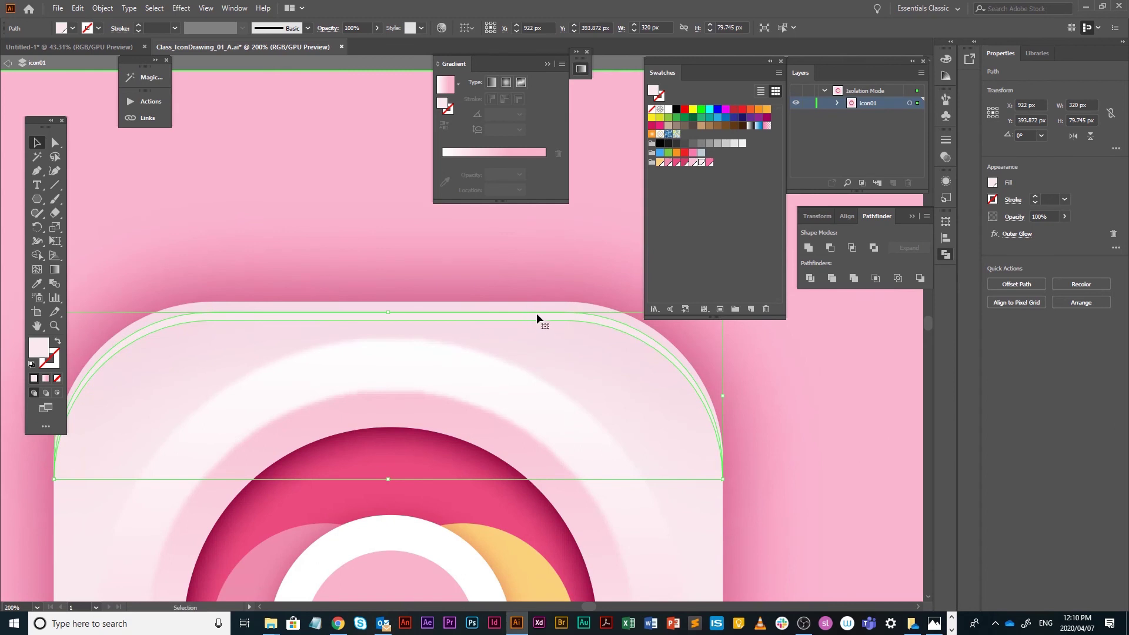
pyautogui.press('Up')
pyautogui.press('Up')
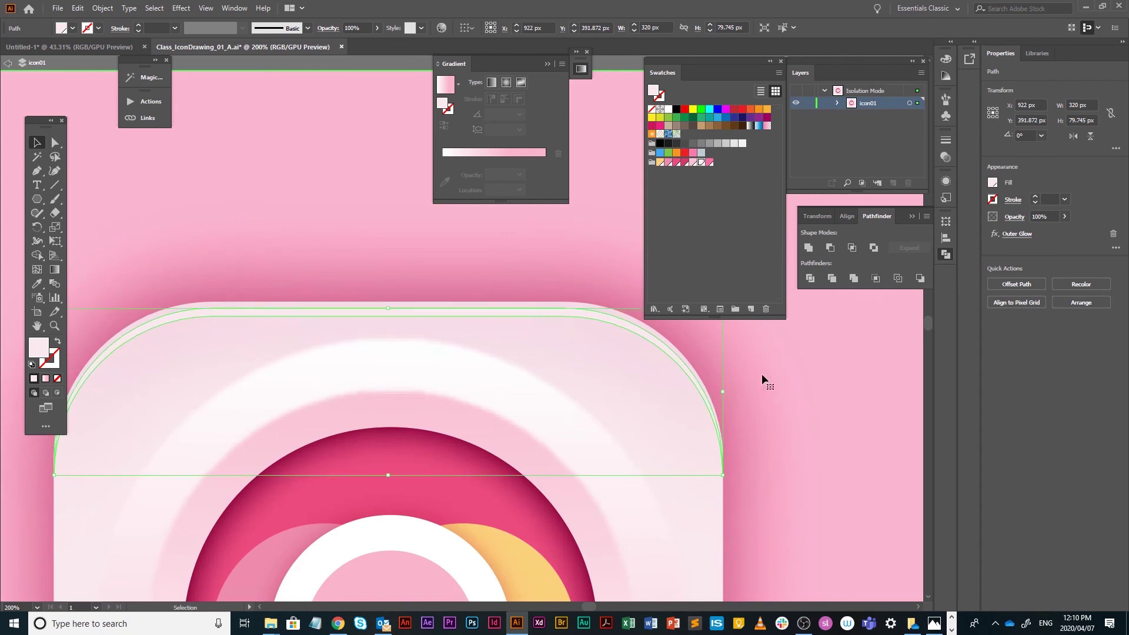
pyautogui.click(862, 467)
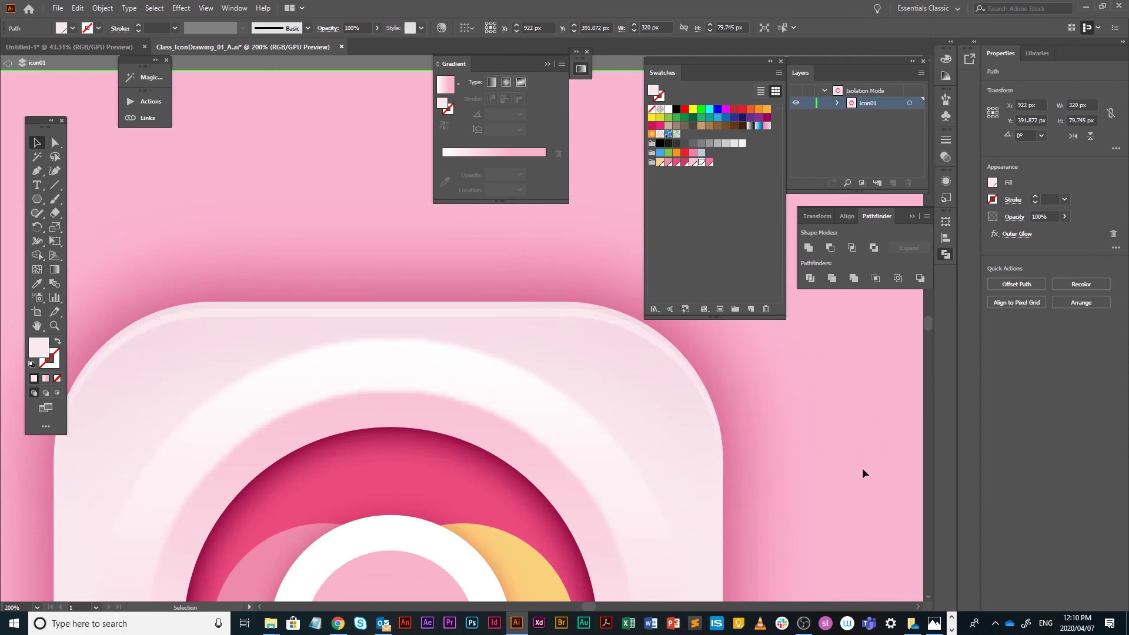
# Step: Fill the thin curved strip along the base's upper edge with the palest pink swatch
pyautogui.click(555, 309)
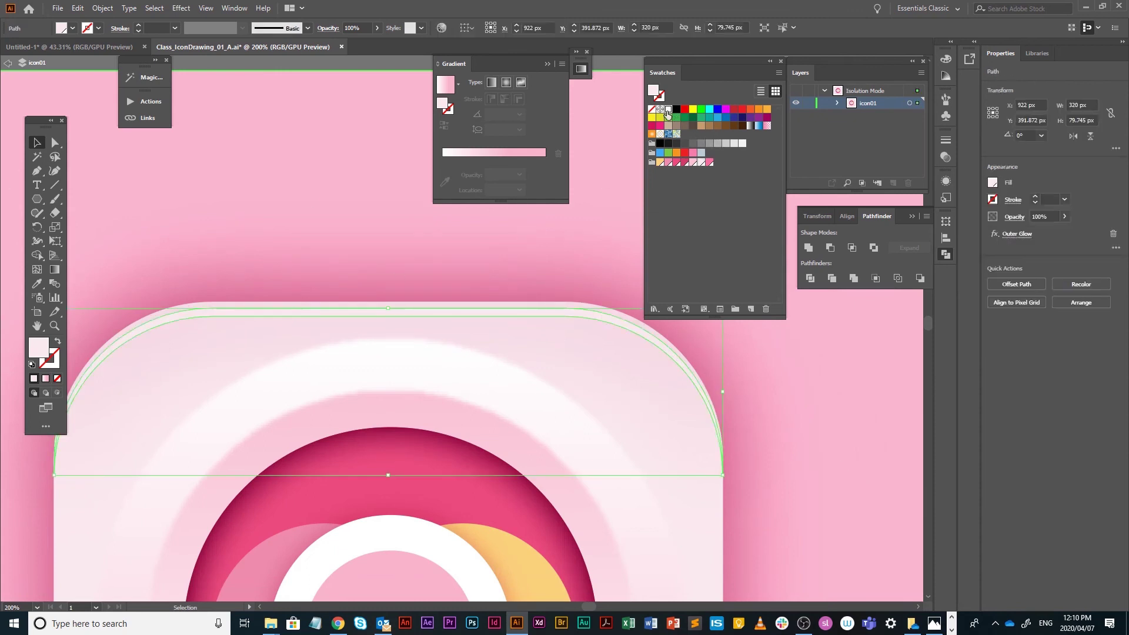
pyautogui.click(667, 110)
pyautogui.click(700, 162)
pyautogui.click(812, 438)
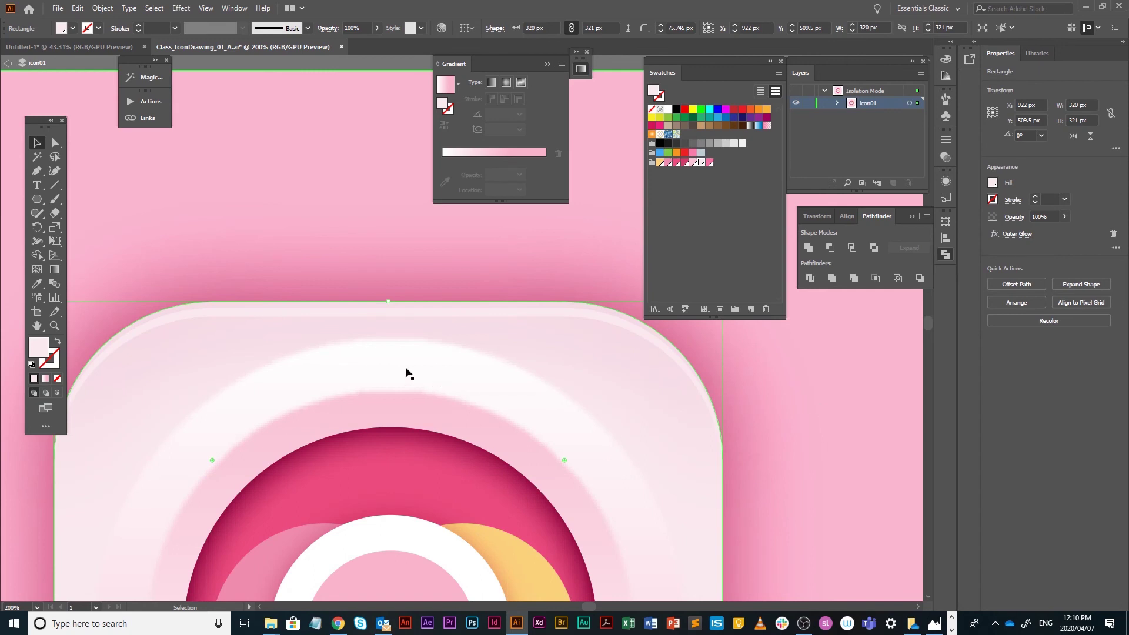
# Step: Deselect the rounded-square base and exit isolation mode on the icon01 layer
pyautogui.scroll(-2, 475, 393)
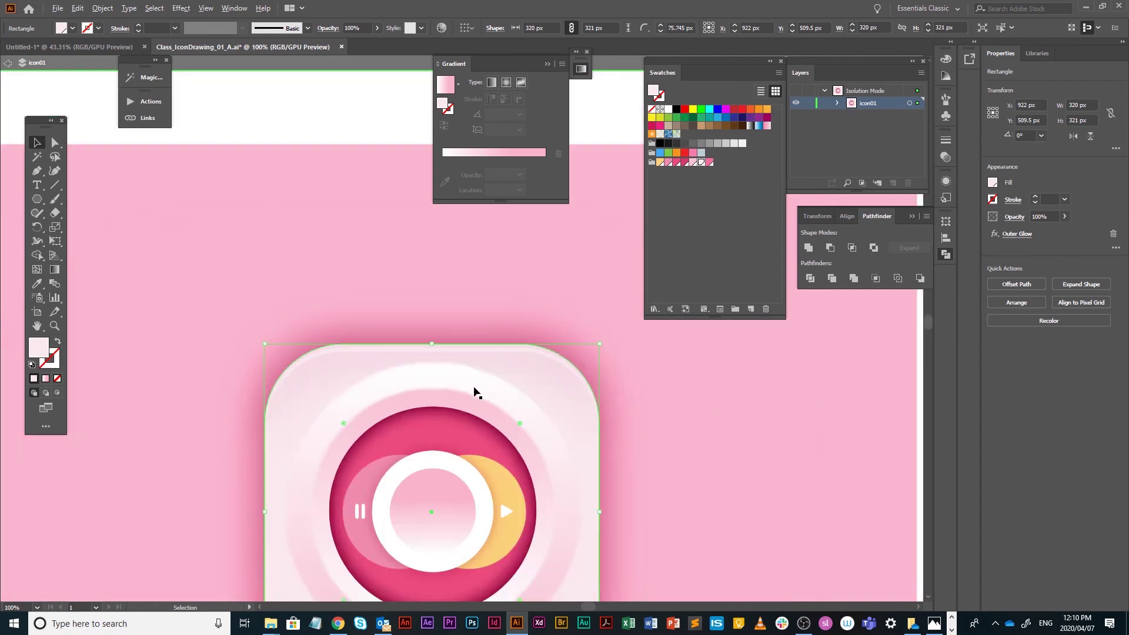
pyautogui.scroll(-4, 529, 421)
pyautogui.click(450, 479)
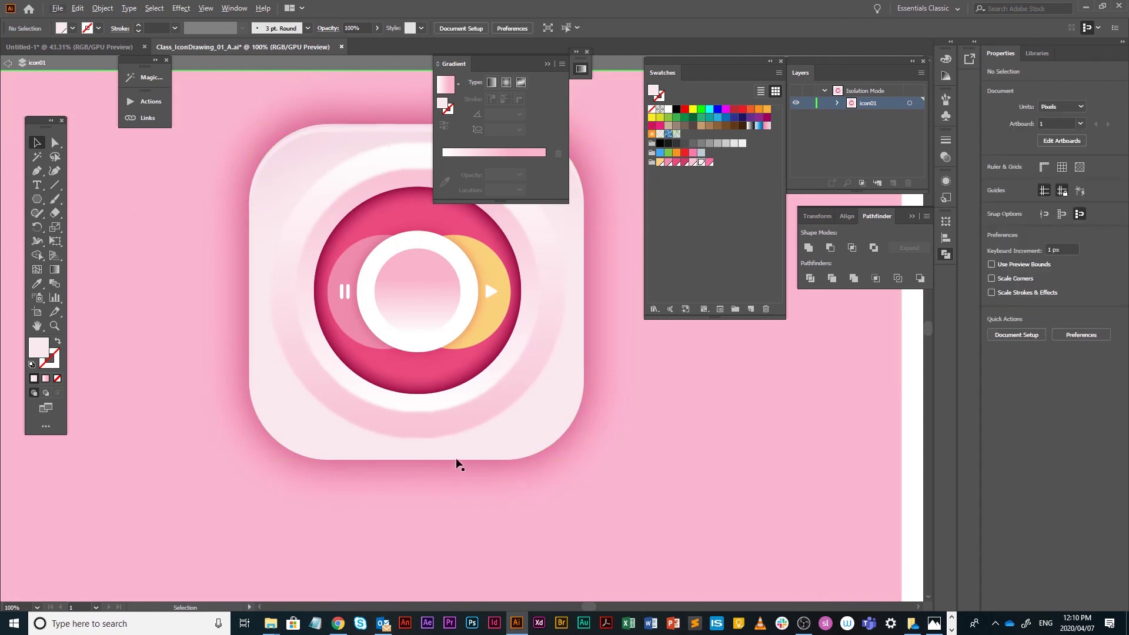
pyautogui.click(8, 63)
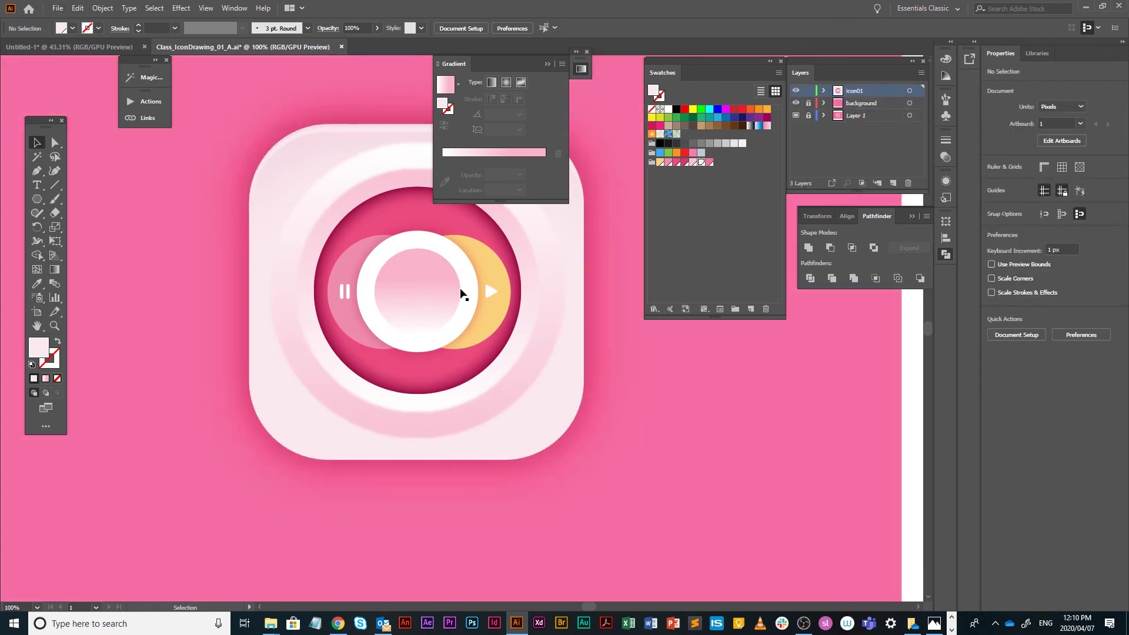
# Step: In outline view, duplicate the rounded-square base twice, offsetting the first copy about 6 px upward and the second about 4 px further
pyautogui.scroll(1, 505, 365)
pyautogui.click(517, 510)
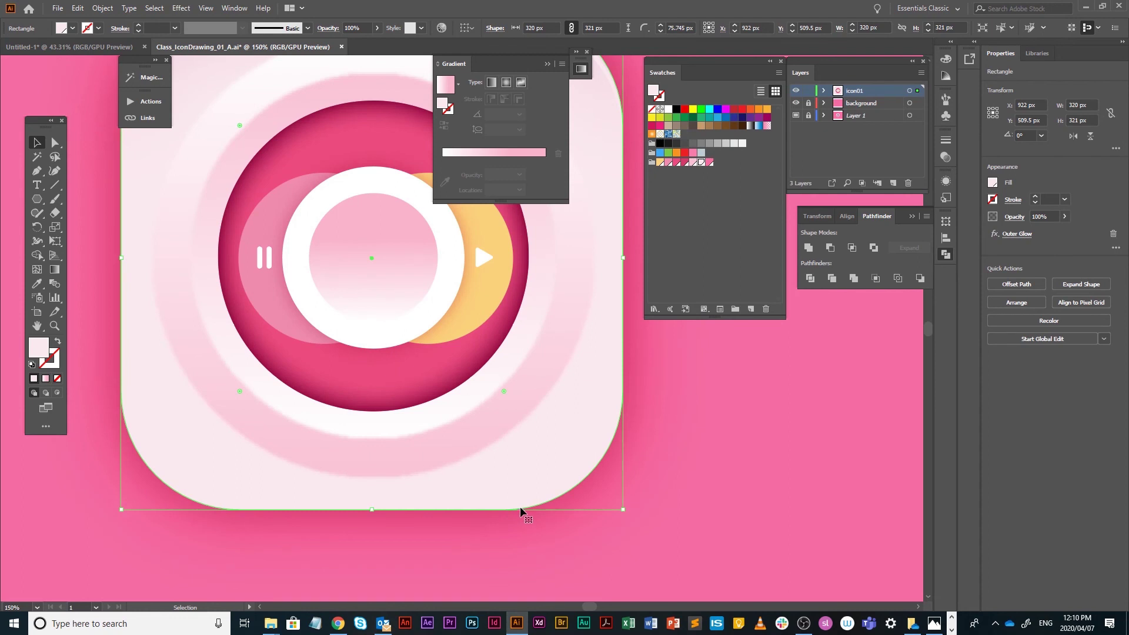
pyautogui.hotkey('ctrl', 'y')
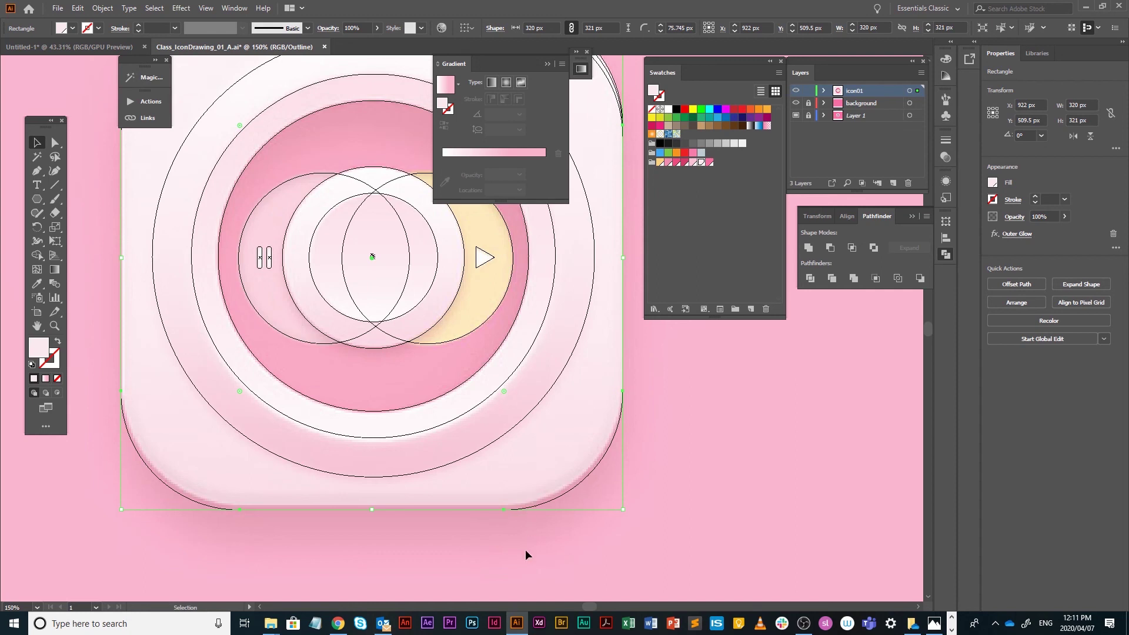
pyautogui.click(522, 512)
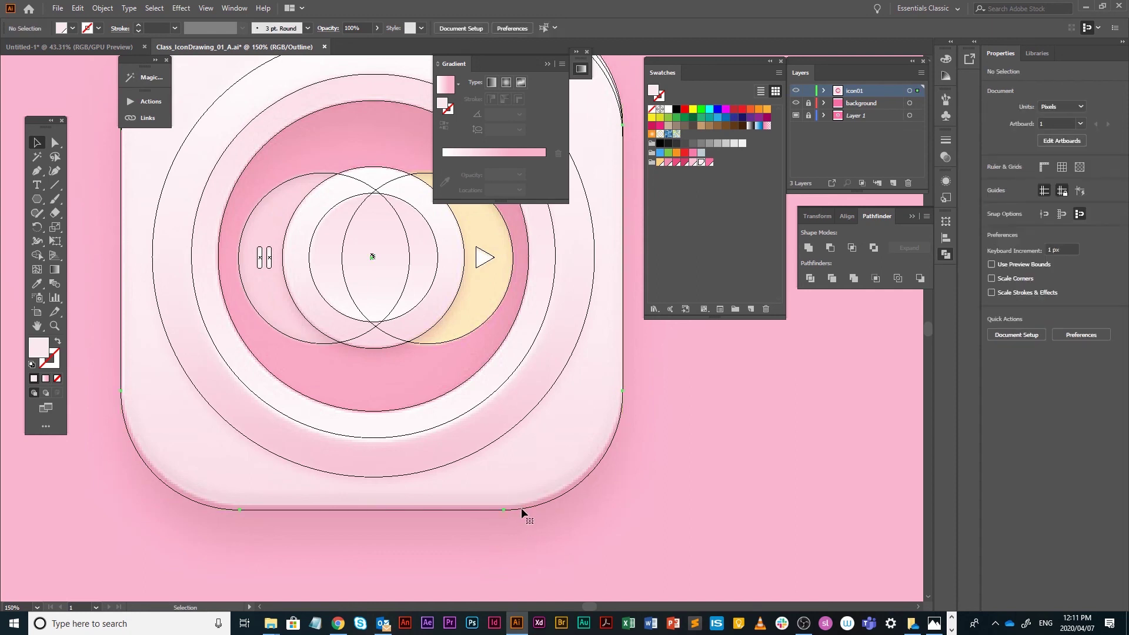
pyautogui.click(522, 511)
pyautogui.moveTo(522, 512); pyautogui.dragTo(524, 494)
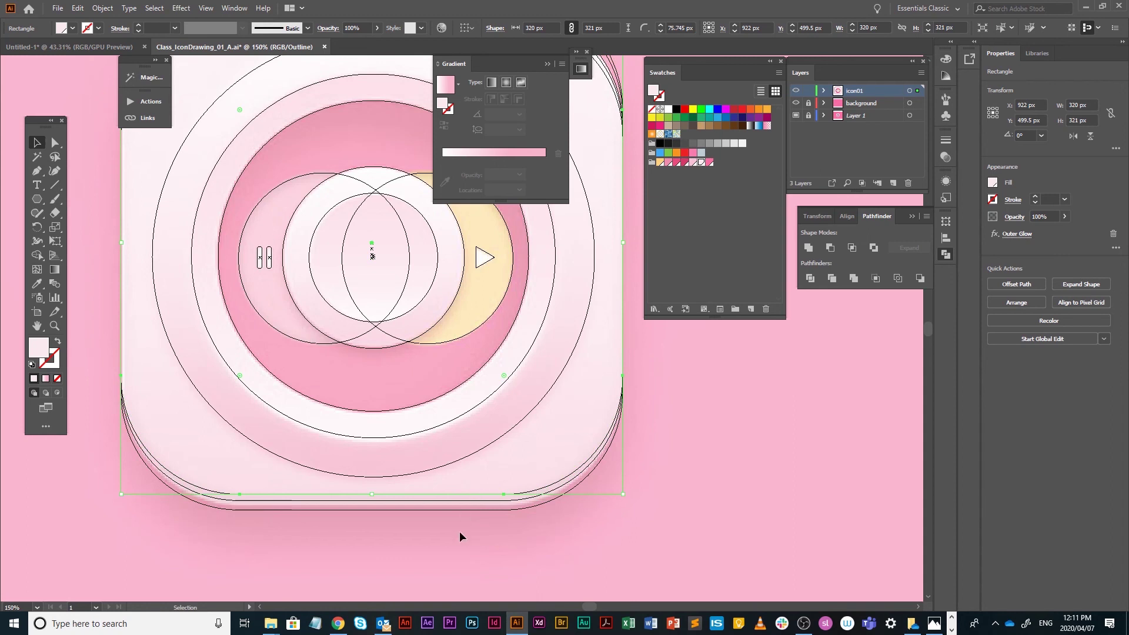
# Step: Subtract the highest rounded-square copy from the middle one with Minus Front and return to preview
pyautogui.keyDown('shift'); pyautogui.click(511, 500); pyautogui.keyUp('shift')
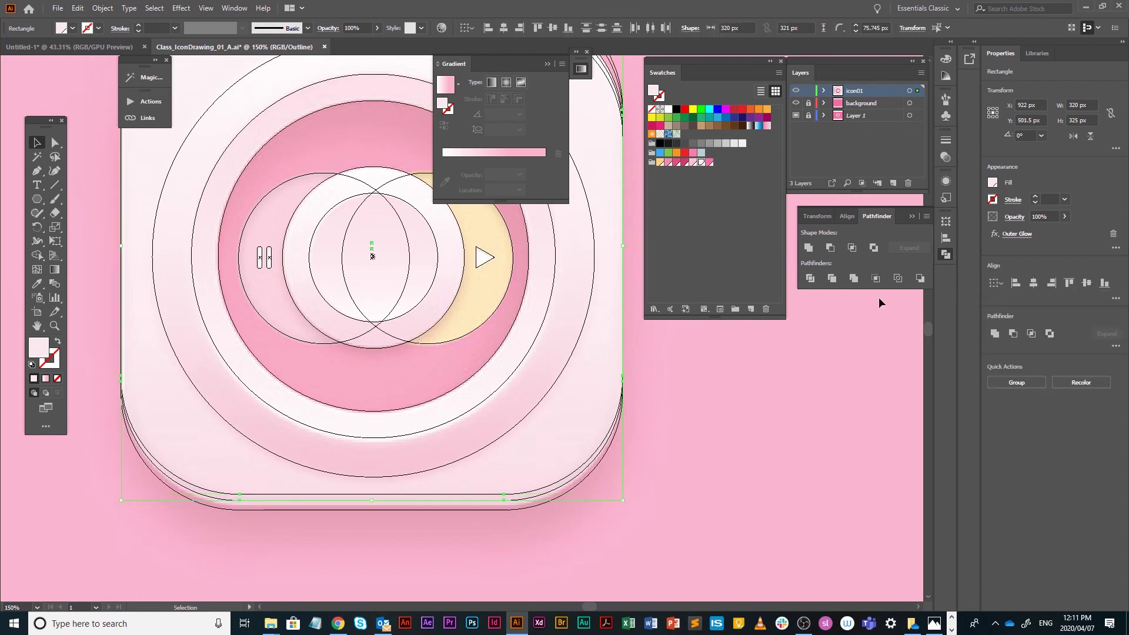
pyautogui.click(830, 248)
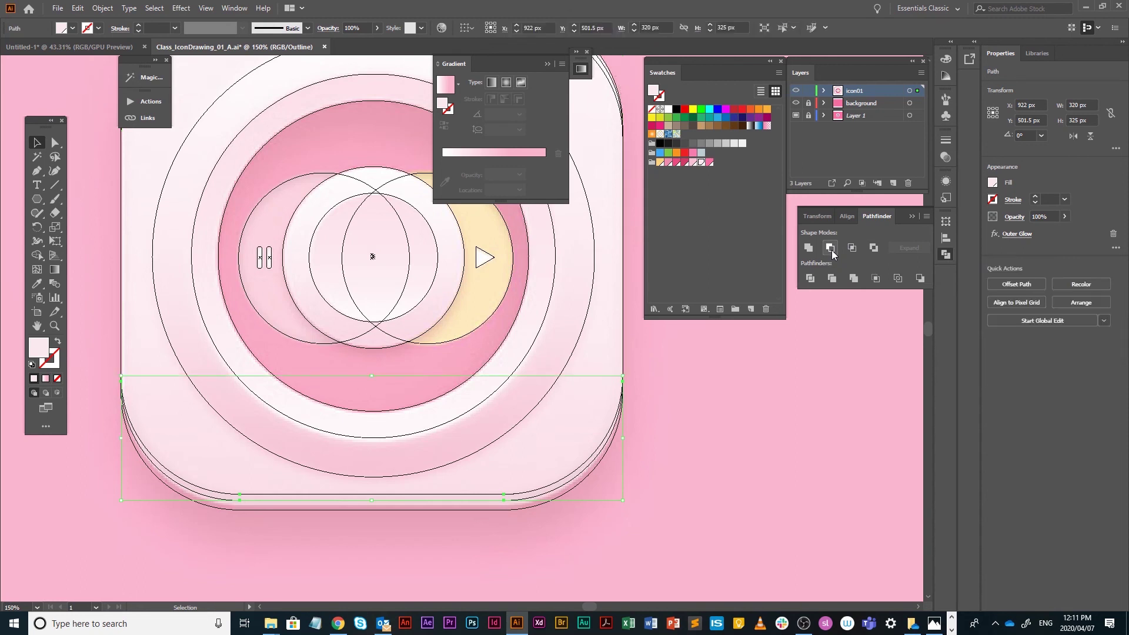
pyautogui.hotkey('ctrl', 'y')
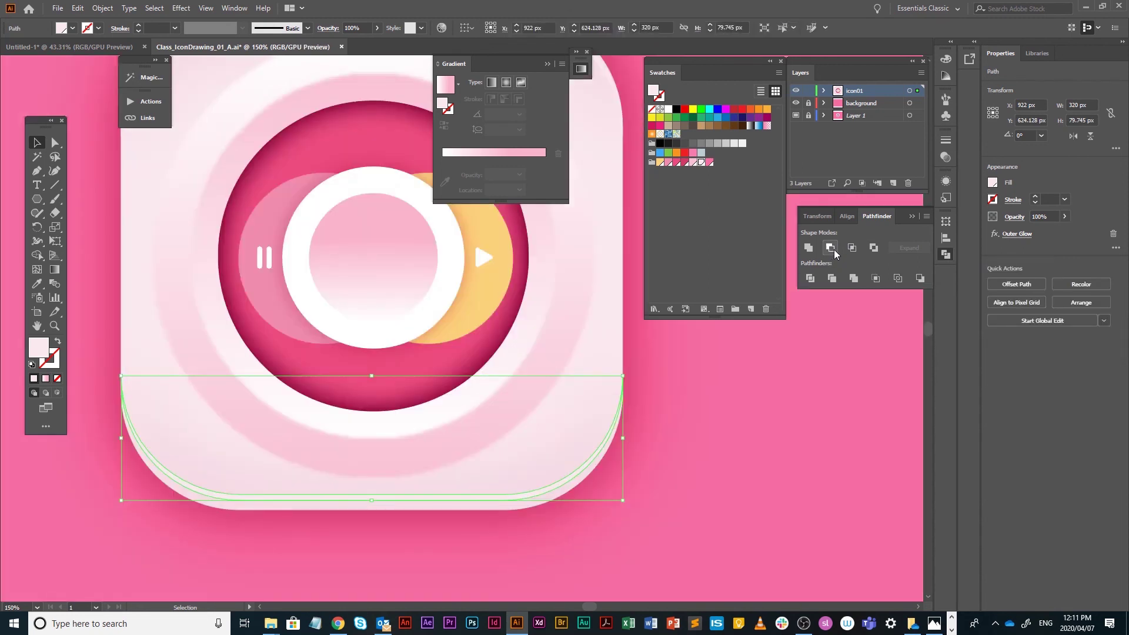
# Step: Fill the new lower curved strip with the light pink swatch and nudge it down 3 px toward the base's lower edge
pyautogui.click(693, 163)
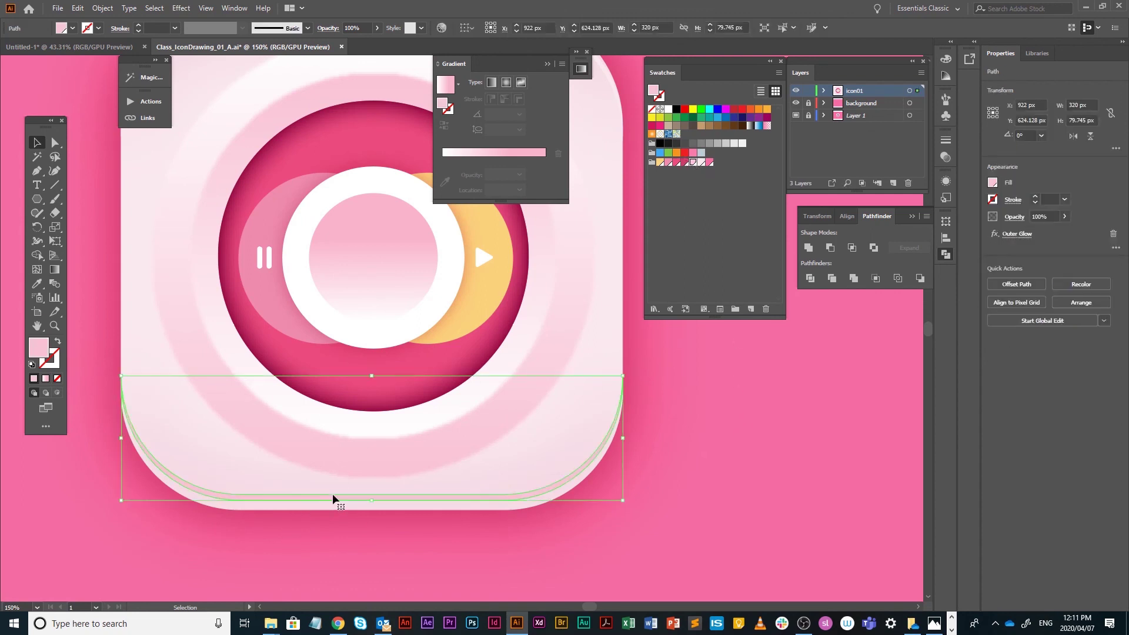
pyautogui.press('Down')
pyautogui.press('Down')
pyautogui.press('Down')
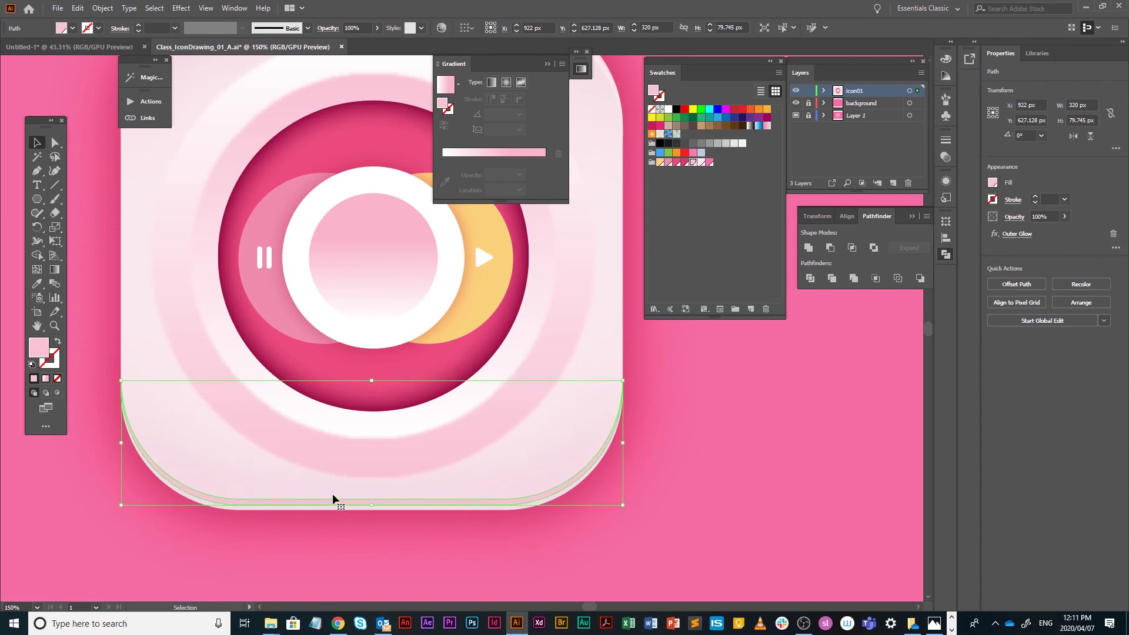
# Step: Deselect the strip and hide all panels to examine the complete icon on its pink background
pyautogui.click(658, 443)
pyautogui.scroll(-2, 587, 369)
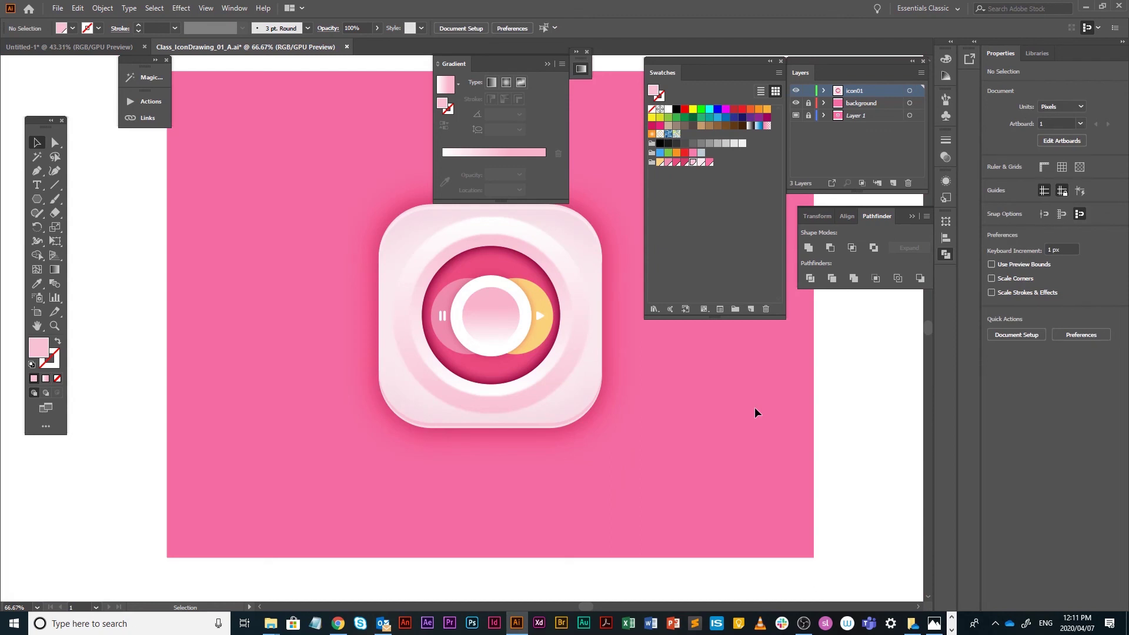
pyautogui.press('Tab')
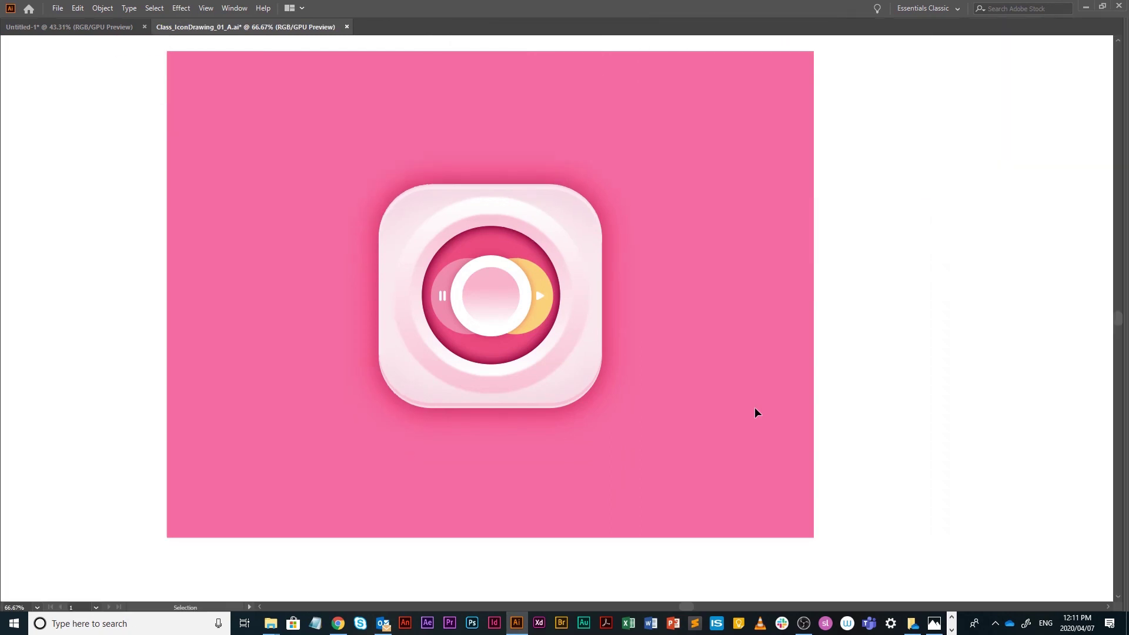